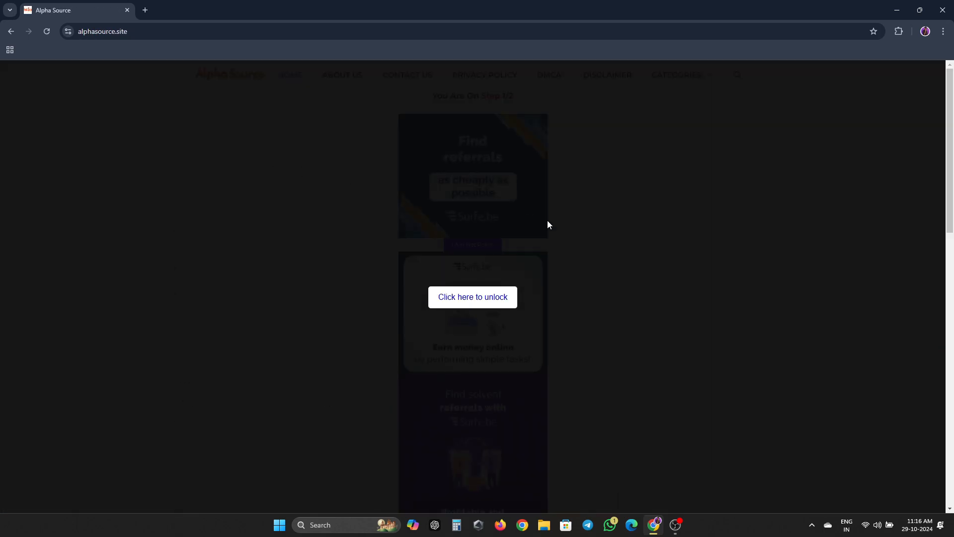
# - Unlock the step 1 page, close the ad tab and overlay, and click I Am Not Robot
pyautogui.click(473, 301)
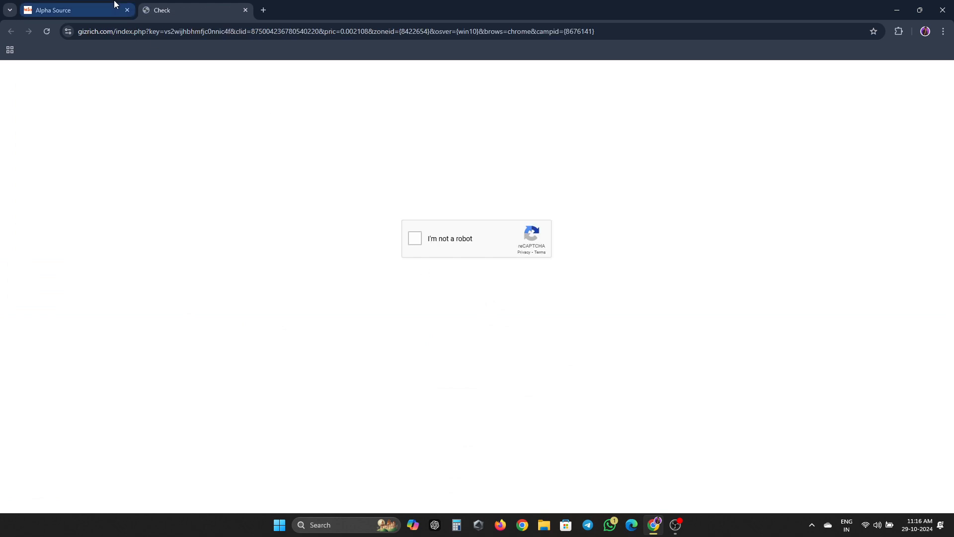
pyautogui.click(244, 10)
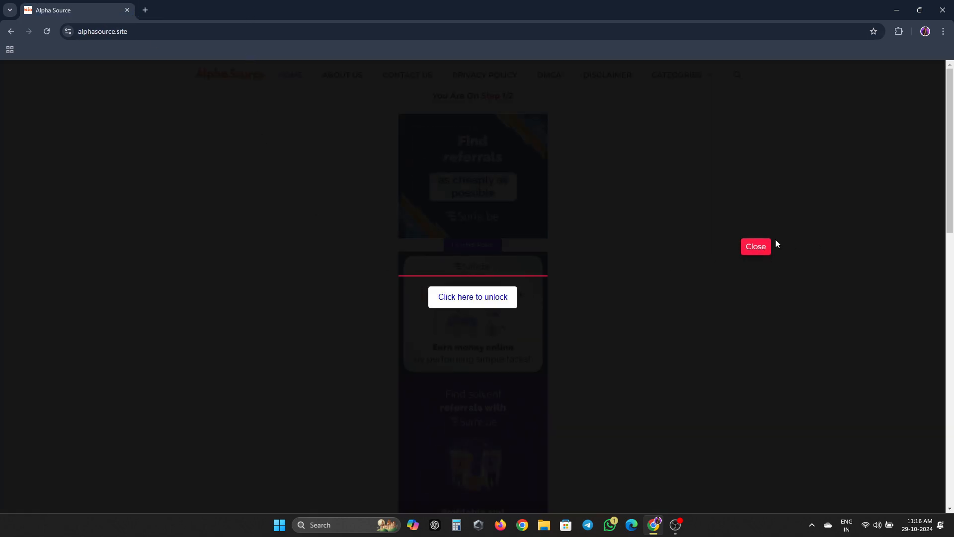
pyautogui.click(763, 252)
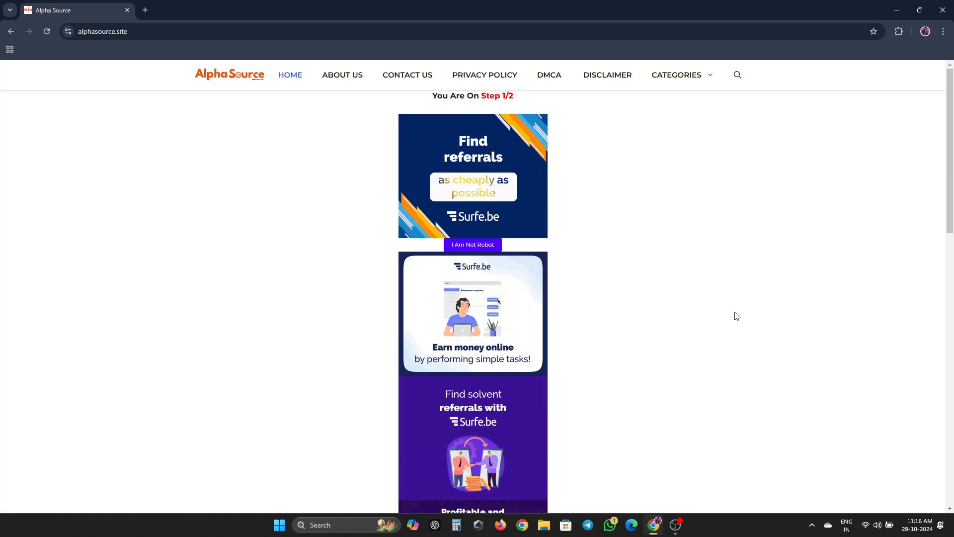
pyautogui.click(471, 244)
pyautogui.scroll(-2, 517, 275)
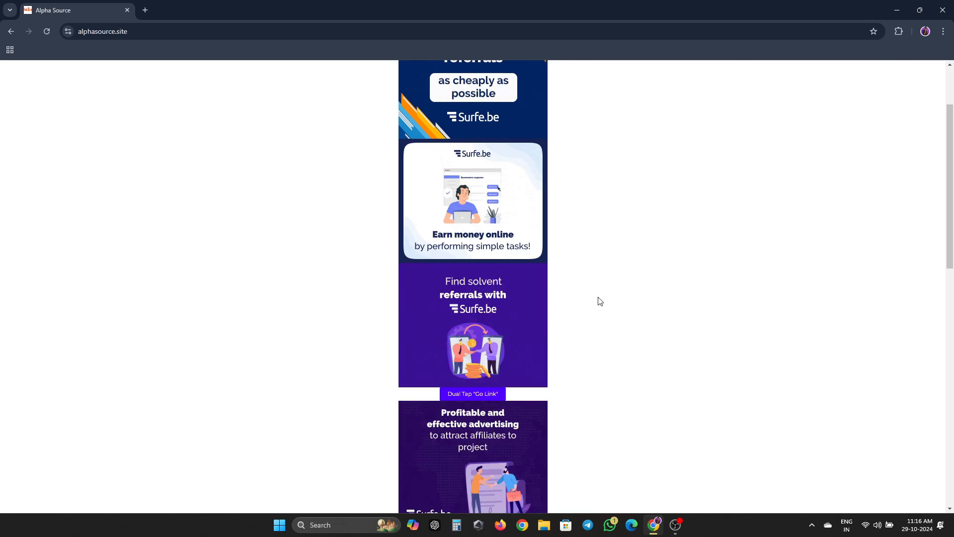
# - Advance through Go Link and Dual Tap Continue, closing the ad tab that opens
pyautogui.click(487, 392)
pyautogui.scroll(-5, 697, 390)
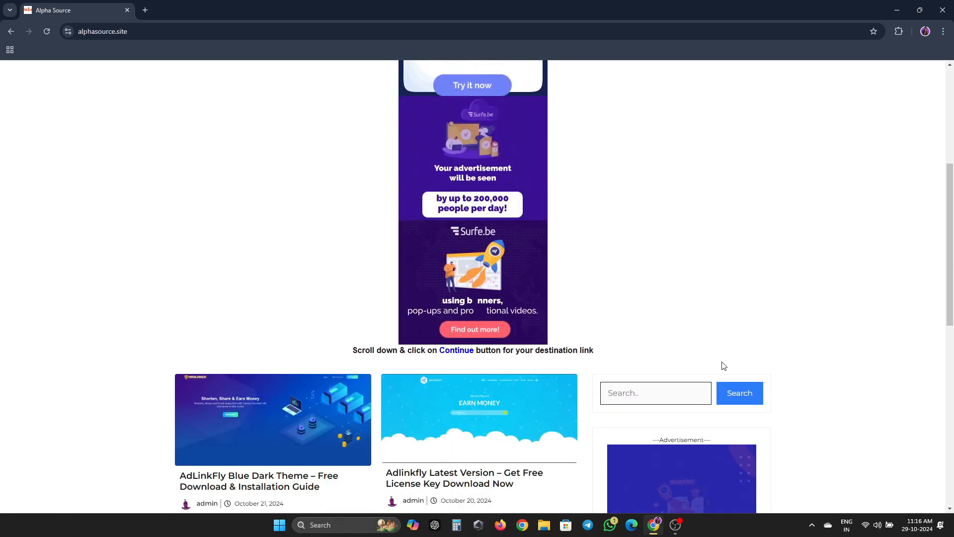
pyautogui.scroll(-9, 767, 284)
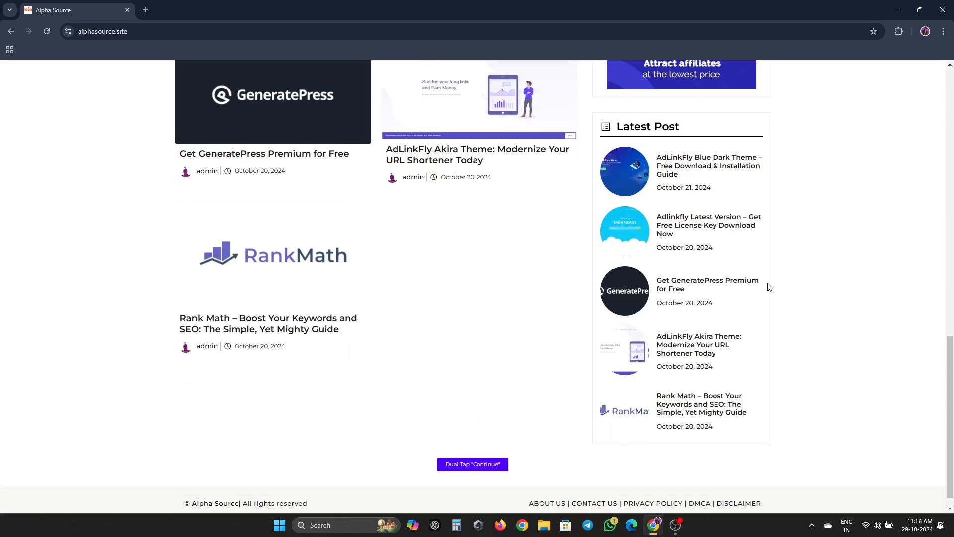
pyautogui.scroll(-7, 466, 334)
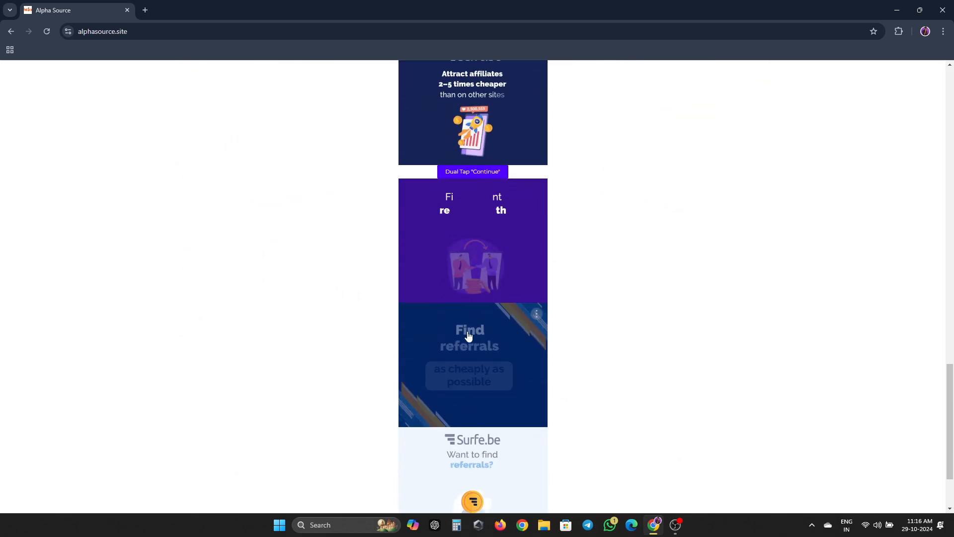
pyautogui.doubleClick(474, 171)
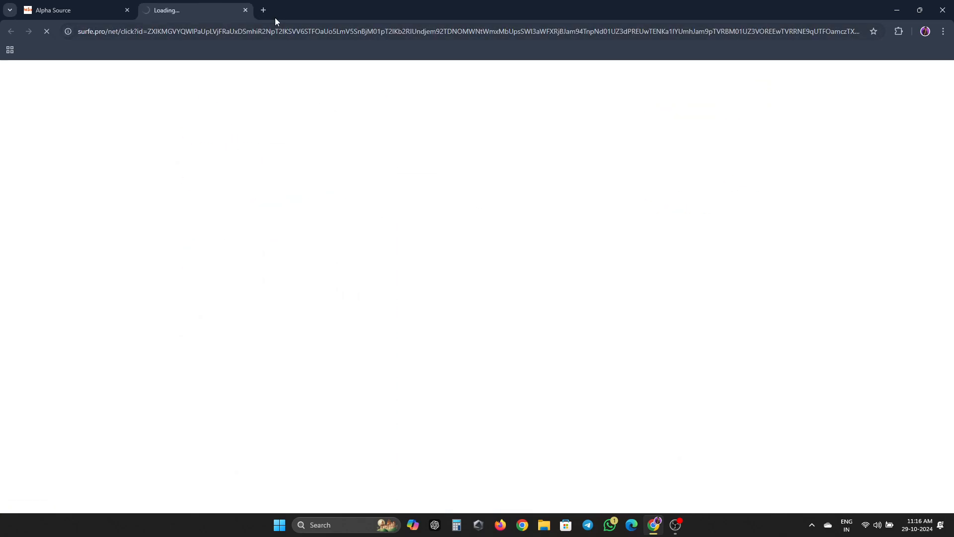
pyautogui.click(245, 10)
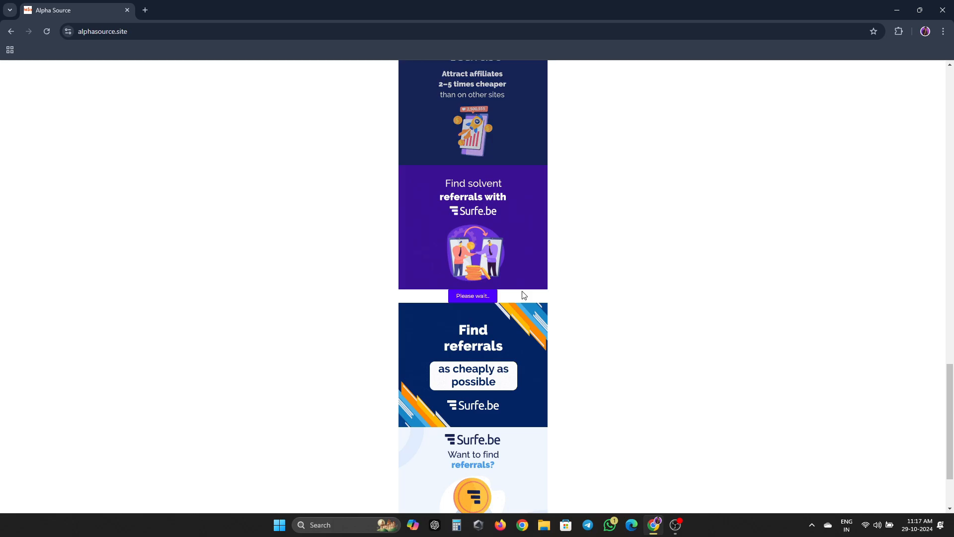
# - Open the step 2 AdLinkFly post, unlock it, and close the popup, VPN ad tab and overlay
pyautogui.click(468, 420)
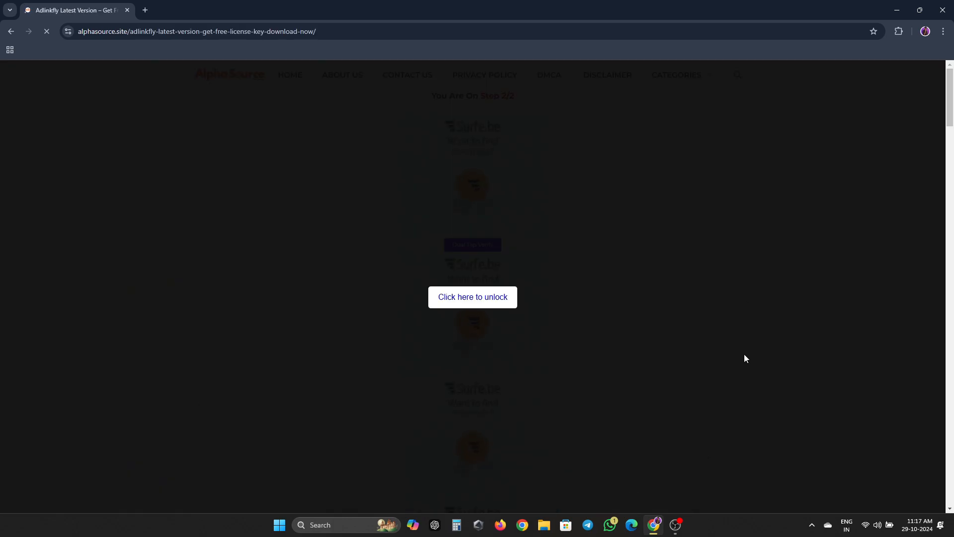
pyautogui.click(473, 298)
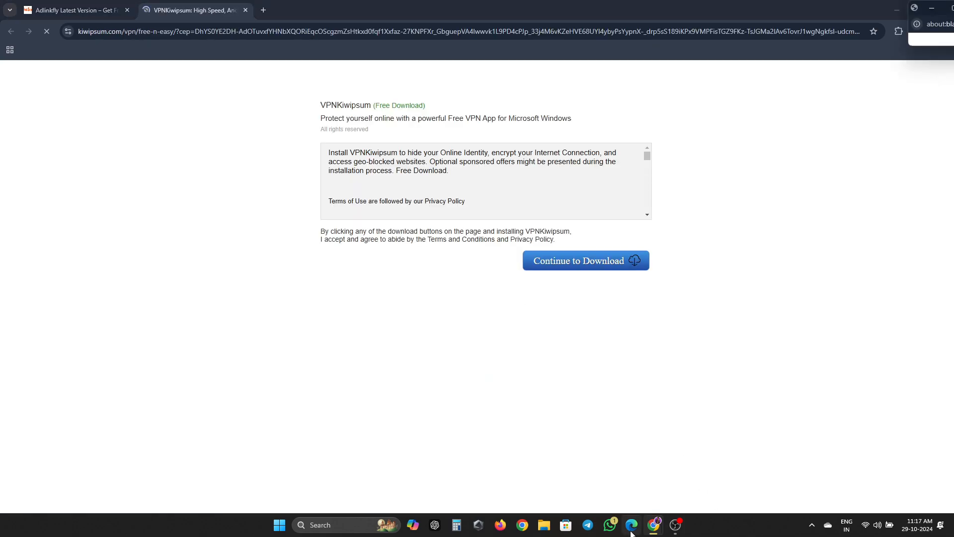
pyautogui.moveTo(653, 528)
pyautogui.click(742, 442)
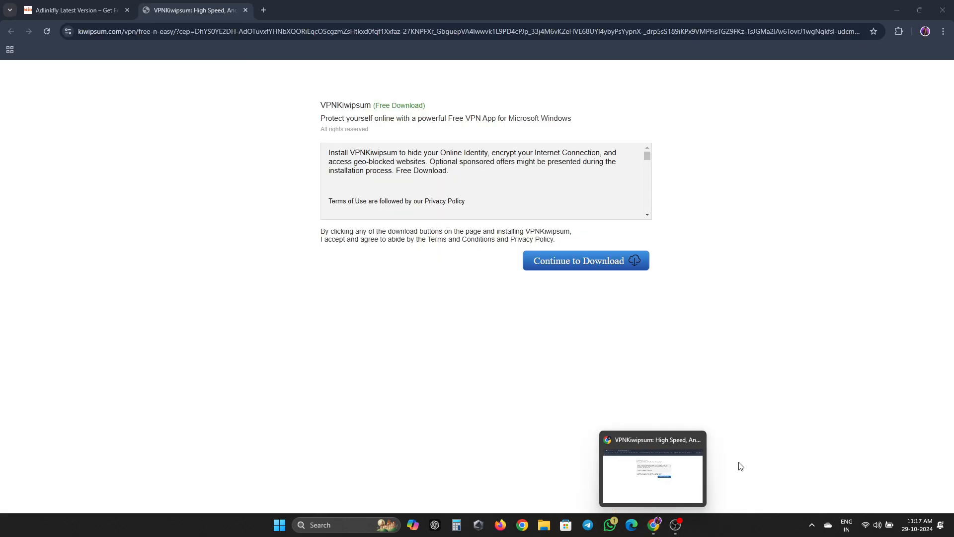
pyautogui.click(246, 9)
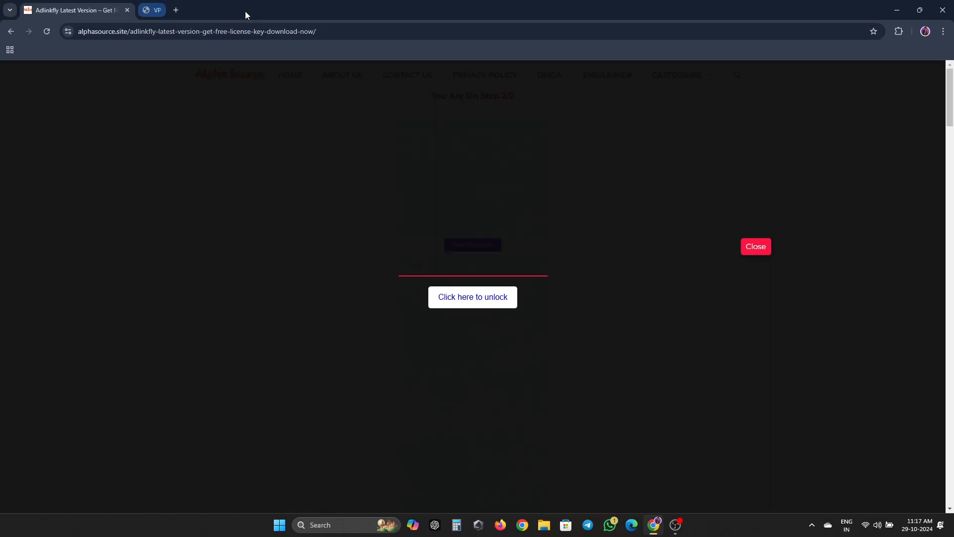
pyautogui.click(753, 247)
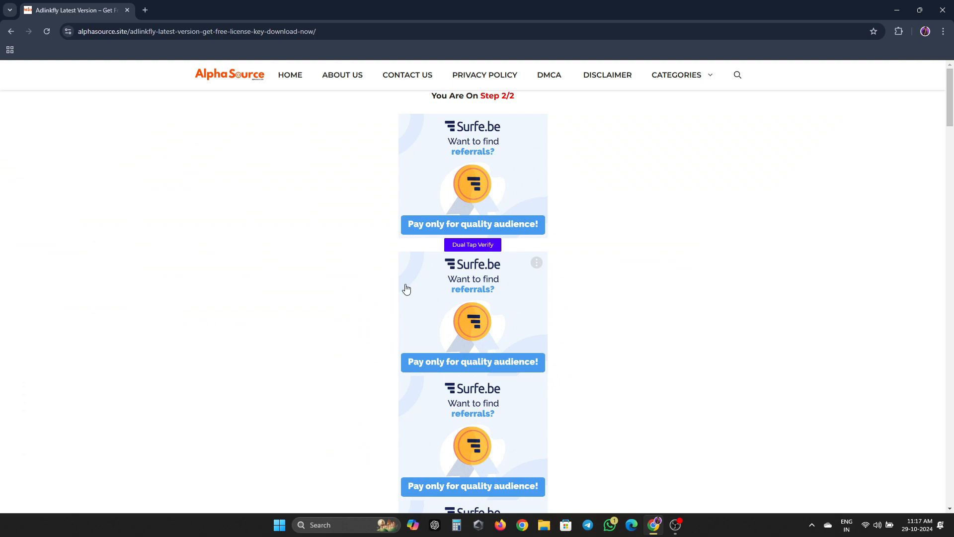
# - Run the step 2 Verify countdown and proceed to the Go To Link stage
pyautogui.doubleClick(454, 246)
pyautogui.scroll(-1, 726, 240)
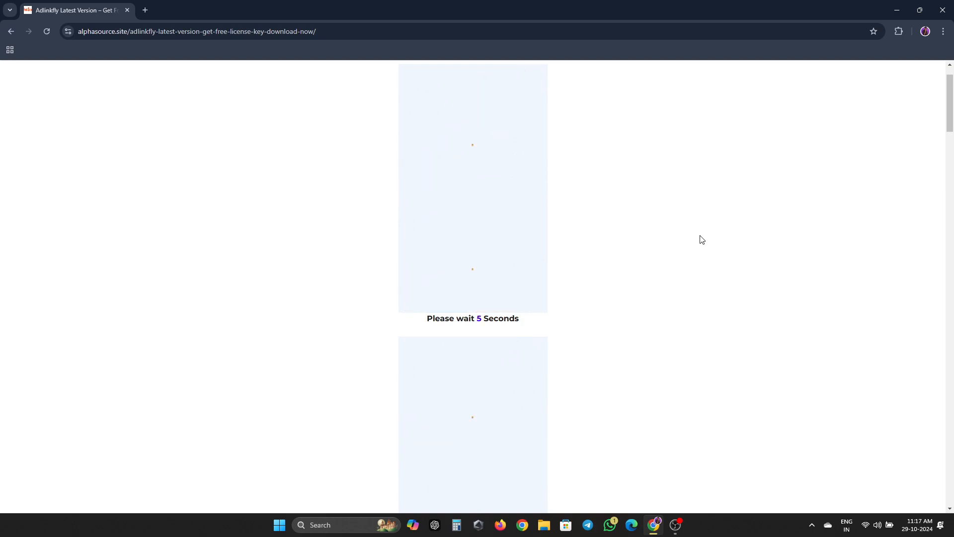
pyautogui.scroll(-3, 702, 239)
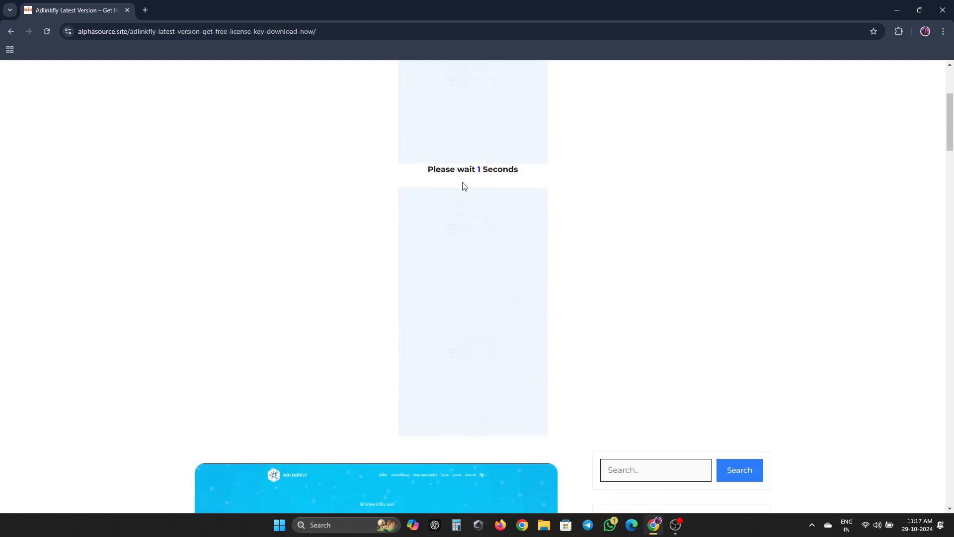
pyautogui.doubleClick(473, 294)
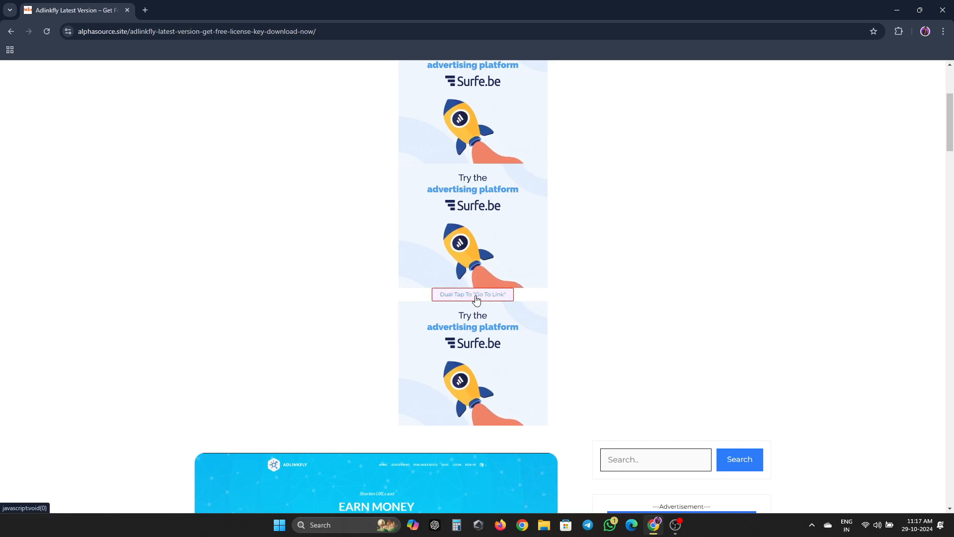
pyautogui.scroll(-5, 658, 270)
pyautogui.scroll(-20, 663, 263)
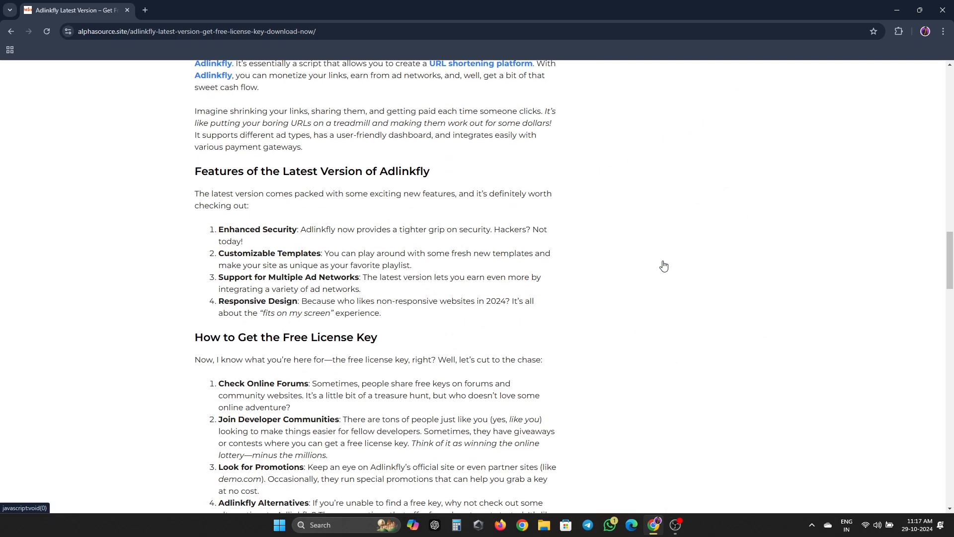
pyautogui.scroll(-15, 662, 264)
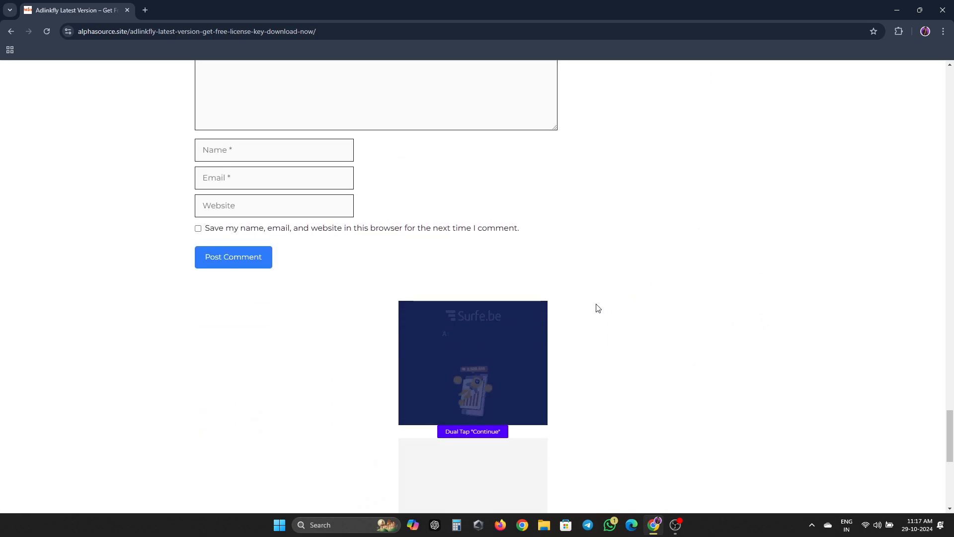
pyautogui.scroll(-6, 592, 315)
pyautogui.scroll(2, 477, 160)
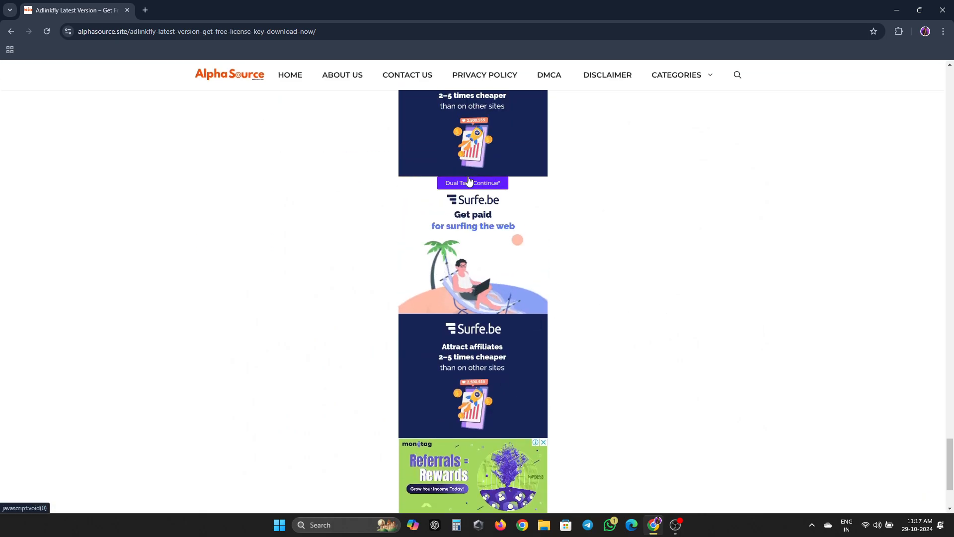
# - Trigger Continue, close the Surfe.be ad tab, and open the Adlinkfly-Version-6.4.0.zip download link
pyautogui.click(474, 181)
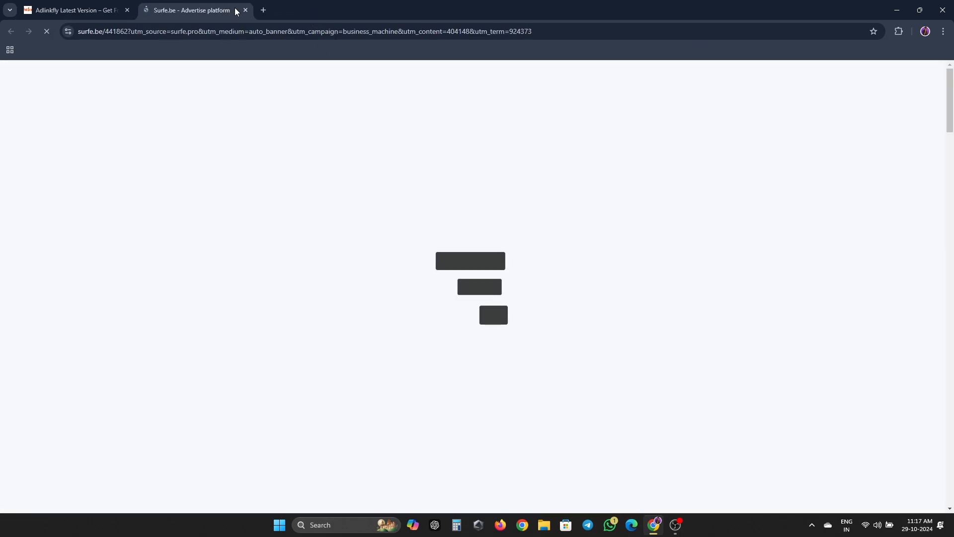
pyautogui.click(245, 11)
pyautogui.doubleClick(474, 188)
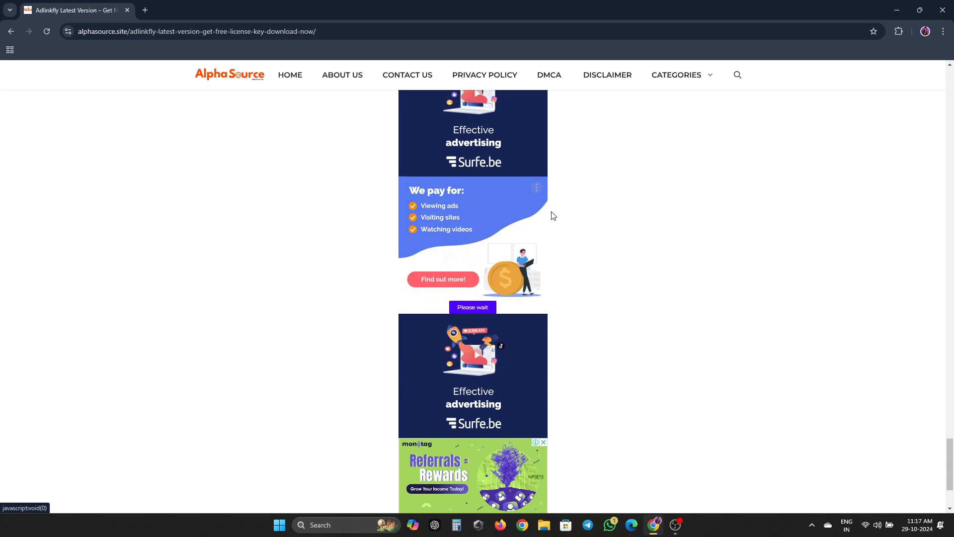
pyautogui.scroll(-2, 655, 288)
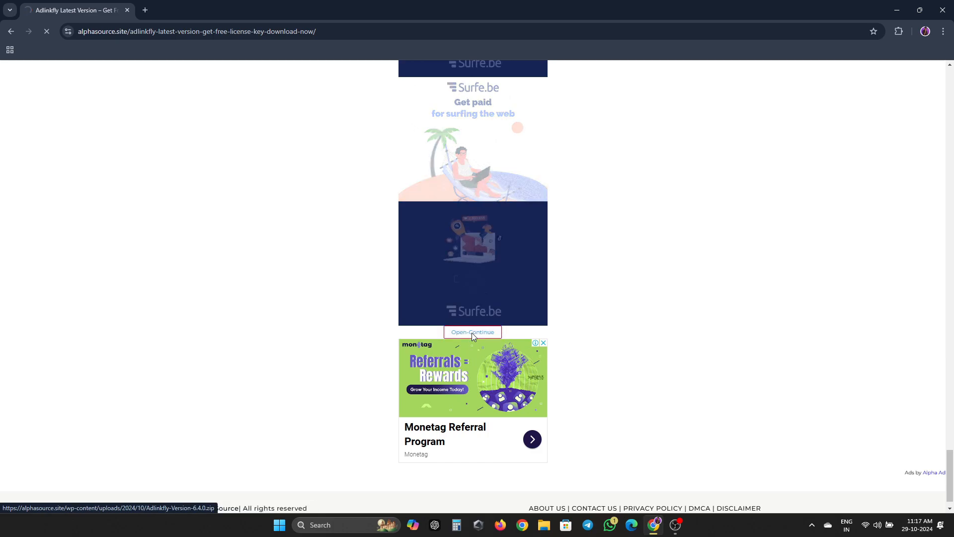
pyautogui.click(472, 332)
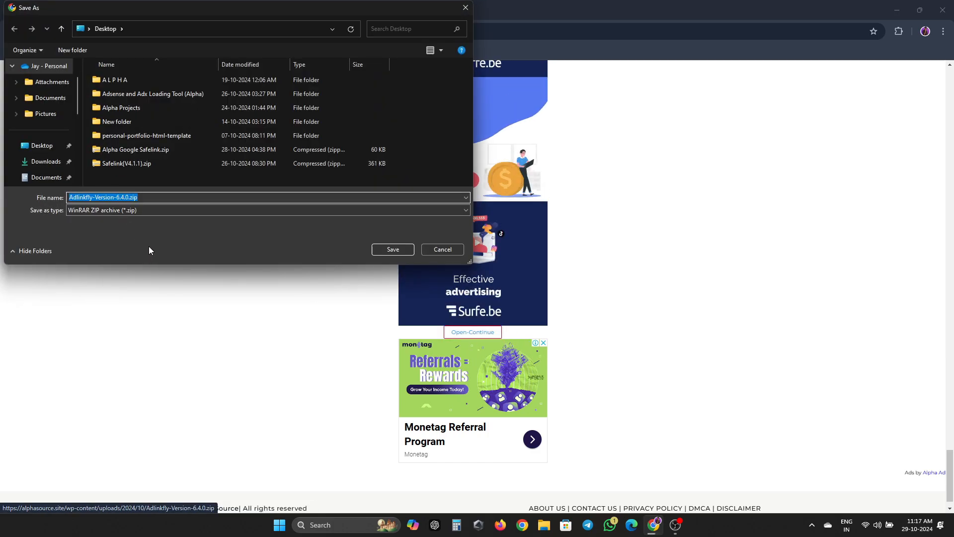
# - Save Adlinkfly-Version-6.4.0.zip to the Desktop, check the download, then exit Chrome anyway
pyautogui.click(42, 145)
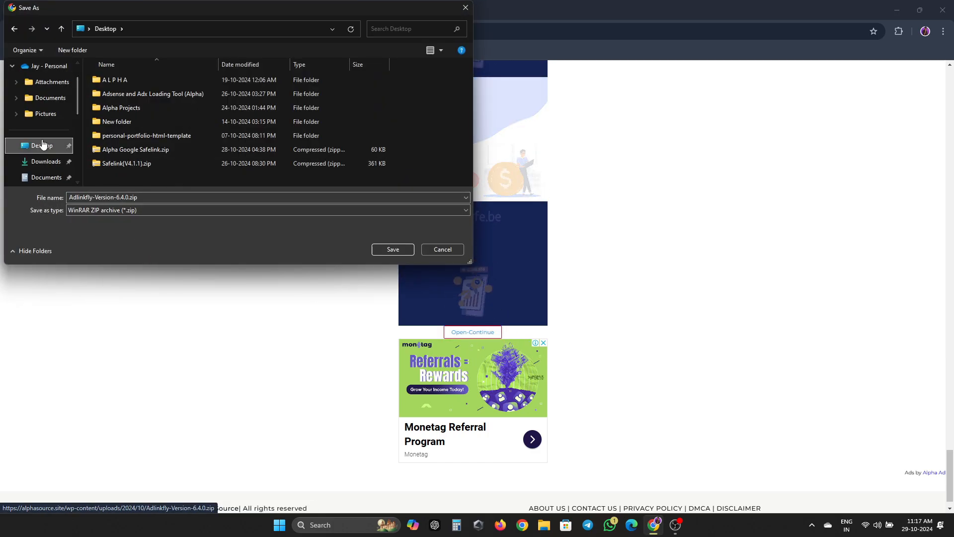
pyautogui.click(392, 249)
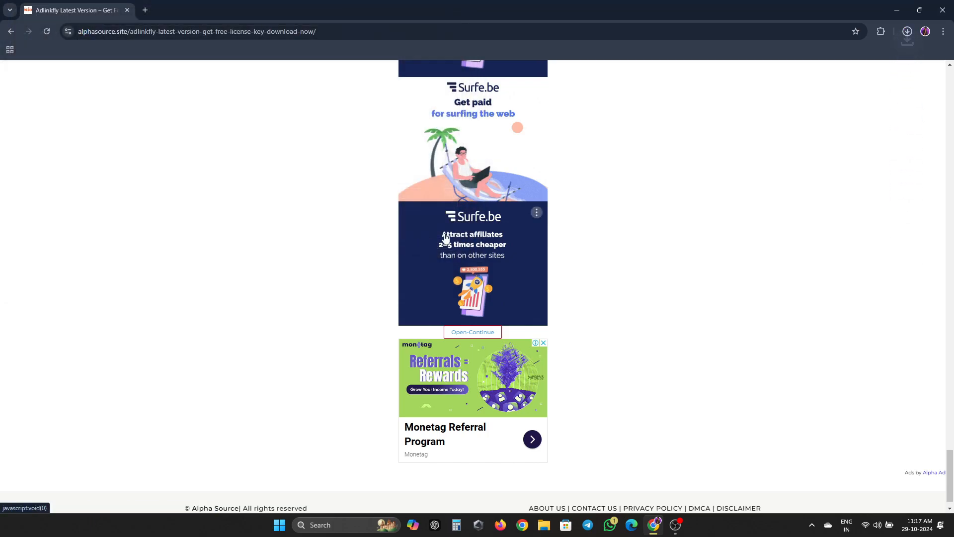
pyautogui.click(908, 32)
pyautogui.click(908, 32)
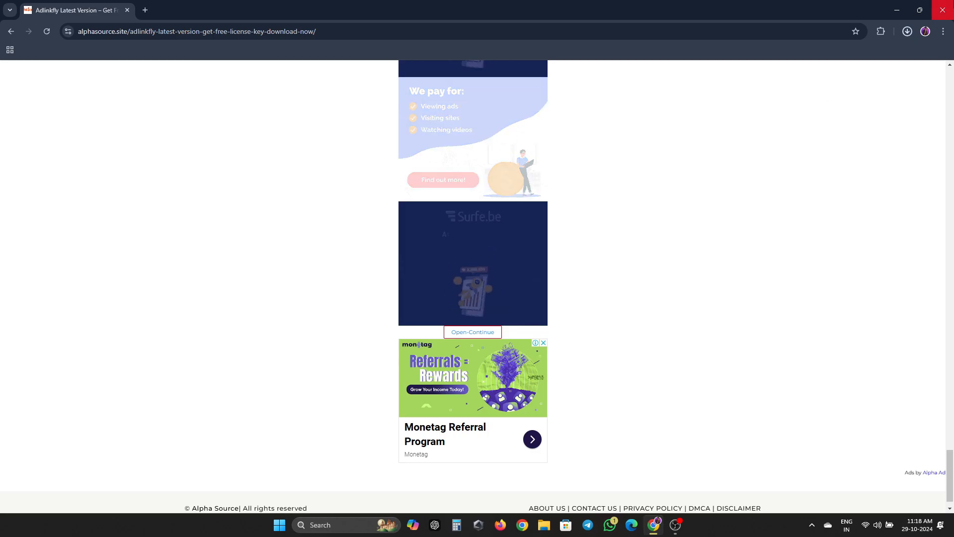
pyautogui.click(942, 10)
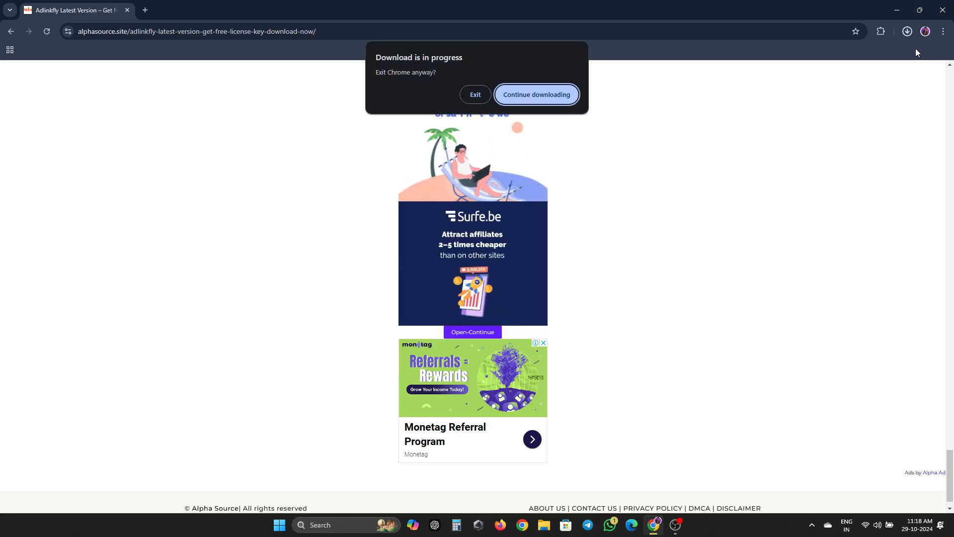
pyautogui.click(475, 95)
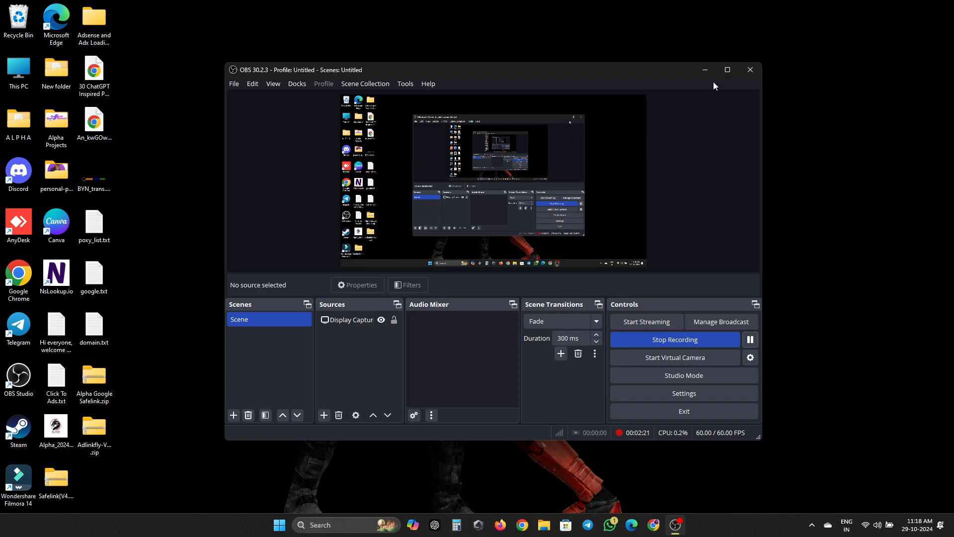
# - Minimize the recording window and preview the downloaded AdLinkFly archive on the desktop
pyautogui.click(704, 70)
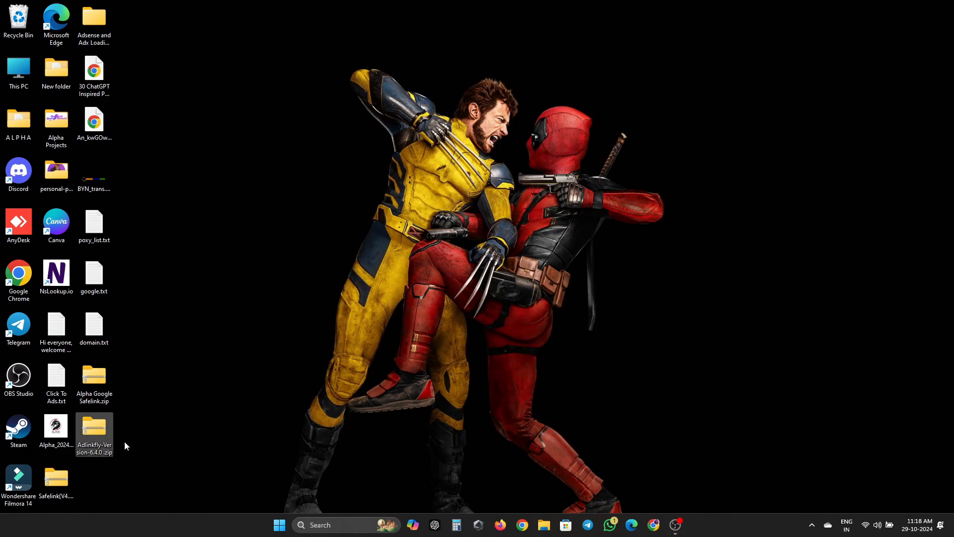
pyautogui.doubleClick(99, 439)
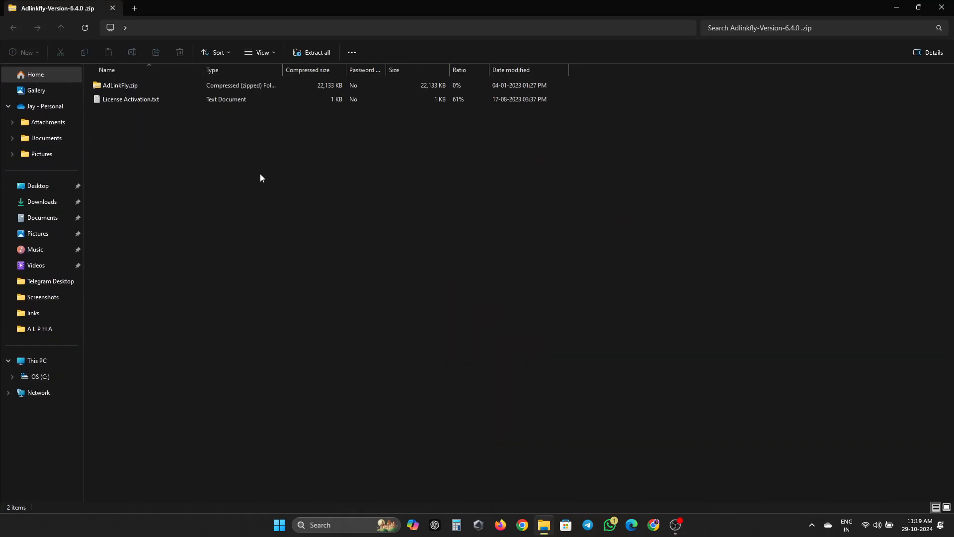
pyautogui.click(941, 7)
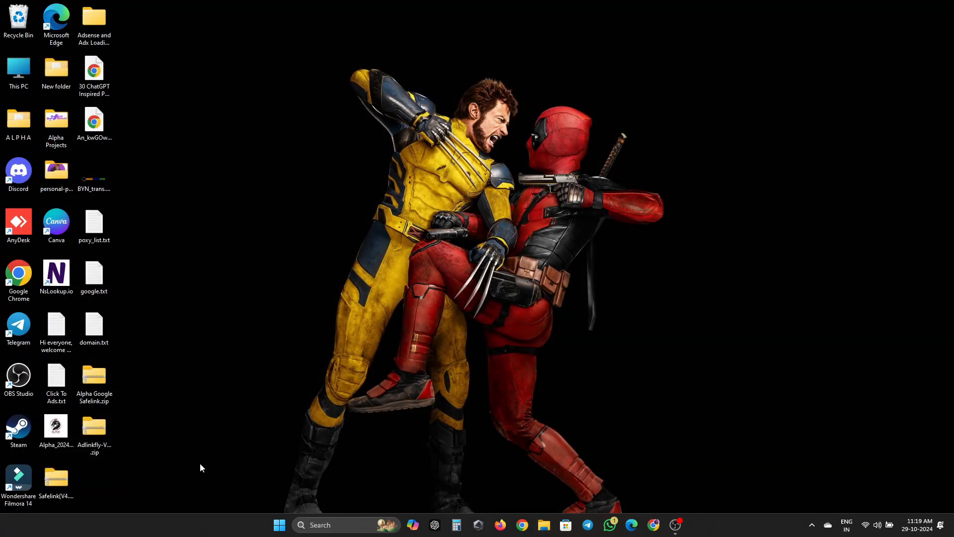
# - Extract the zip with WinRAR into Adlinkfly-Version-6.4.0, delete the zip, and open that folder
pyautogui.rightClick(100, 434)
pyautogui.moveTo(211, 401)
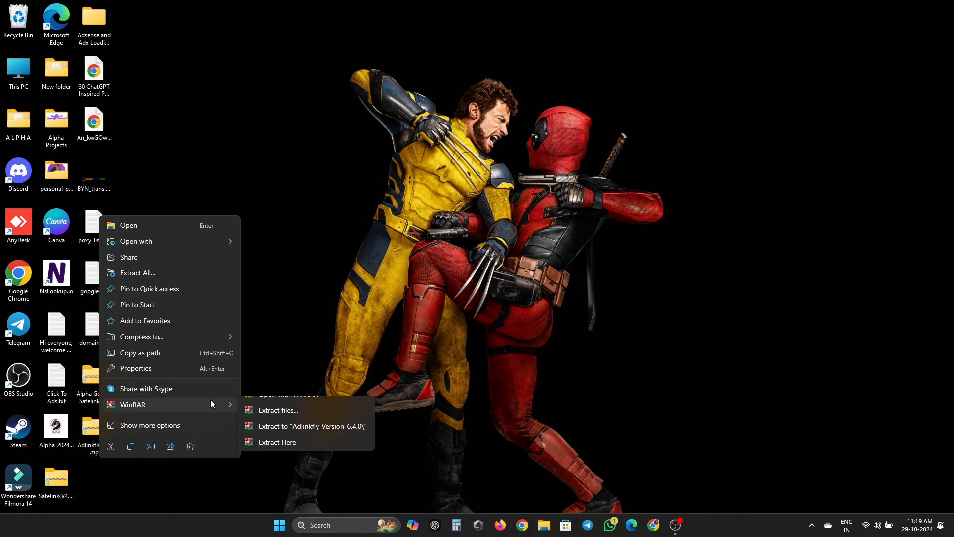
pyautogui.click(264, 418)
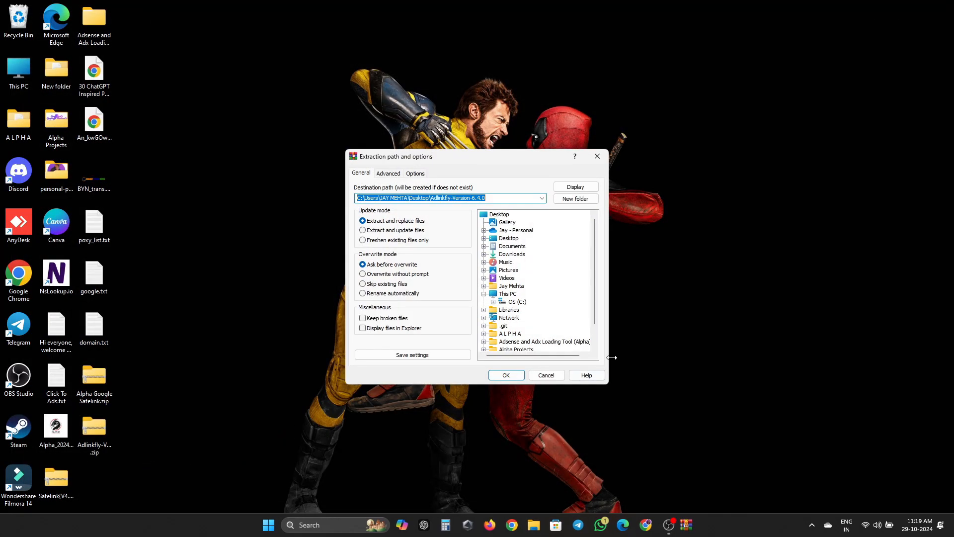
pyautogui.click(516, 374)
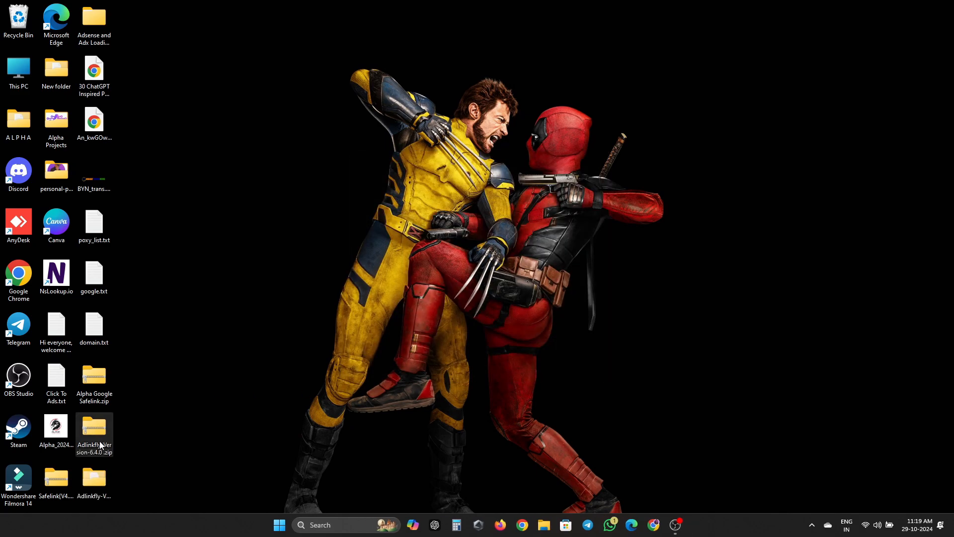
pyautogui.press('Delete')
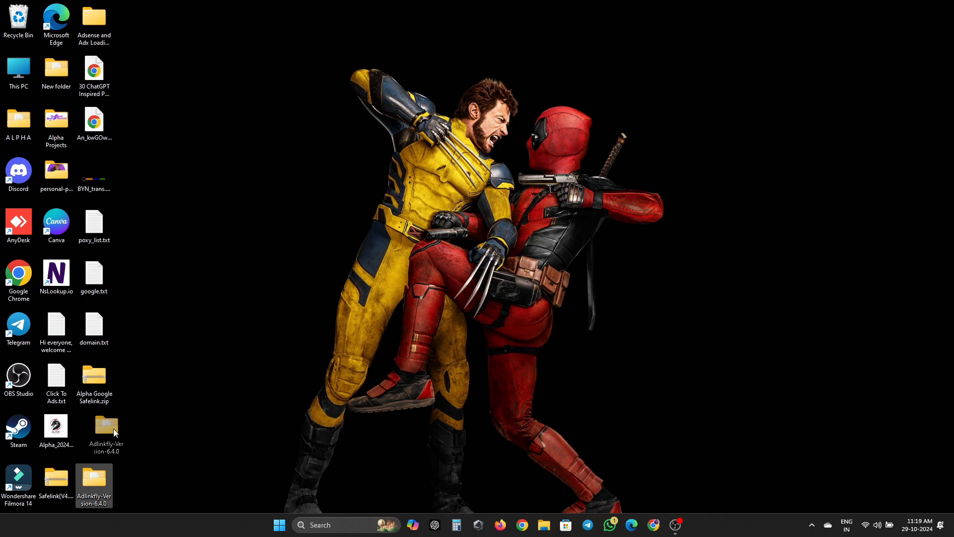
pyautogui.doubleClick(94, 428)
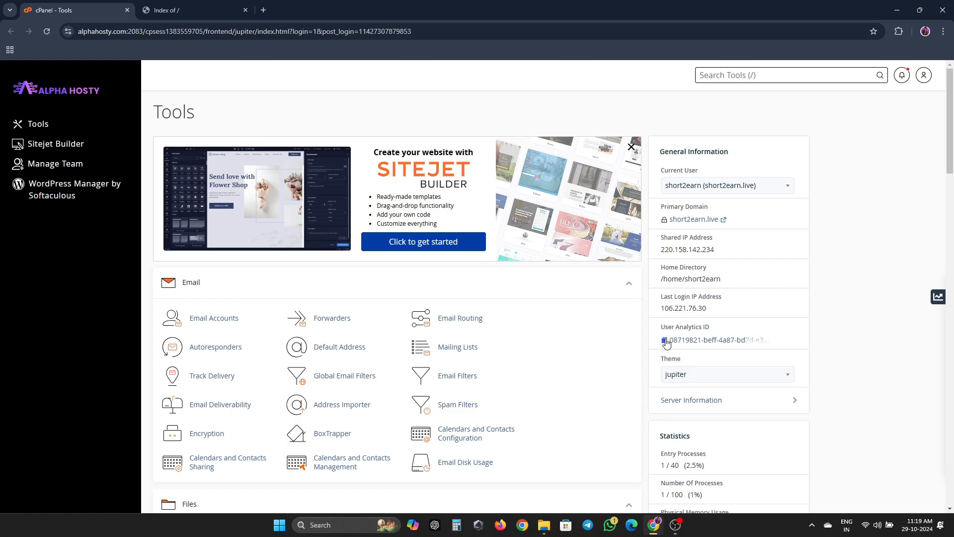
pyautogui.click(245, 10)
pyautogui.click(705, 220)
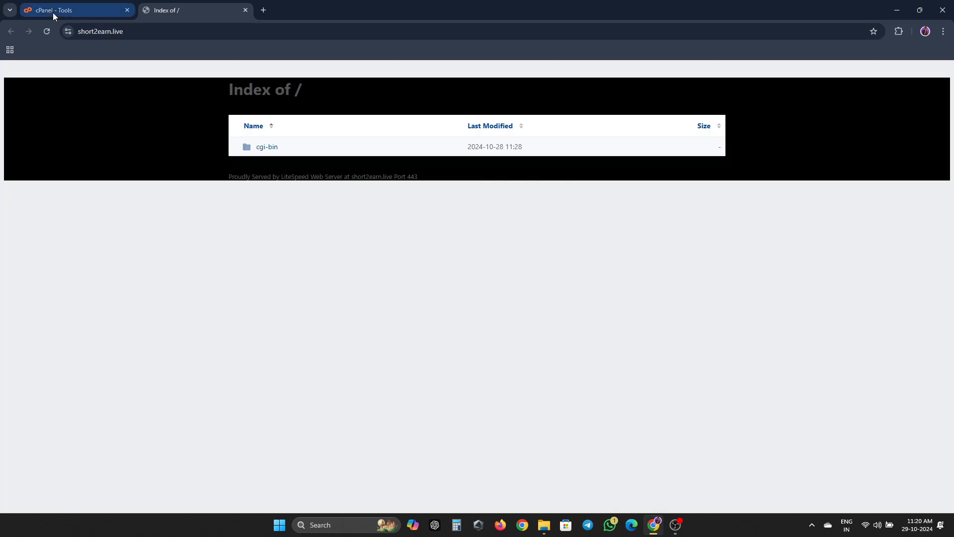
pyautogui.click(52, 11)
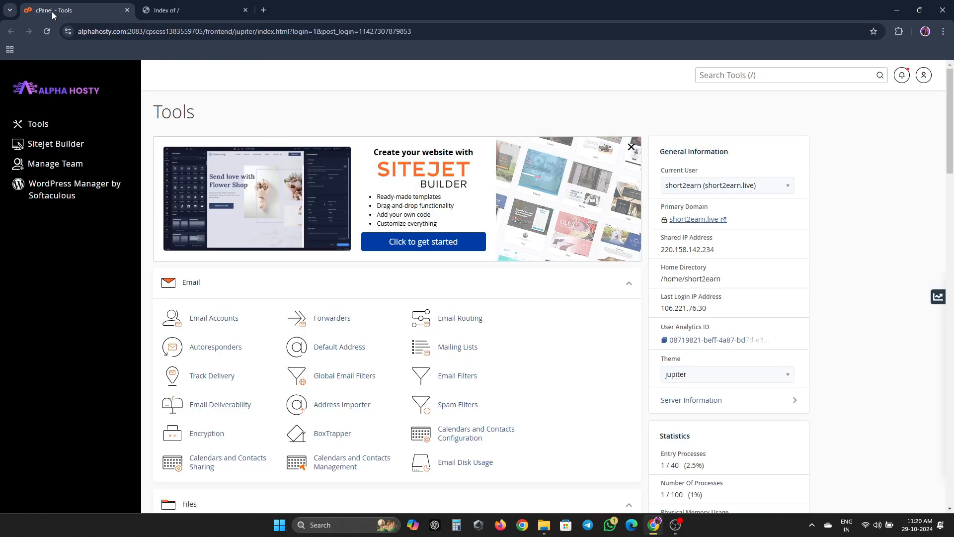
pyautogui.scroll(-6, 255, 240)
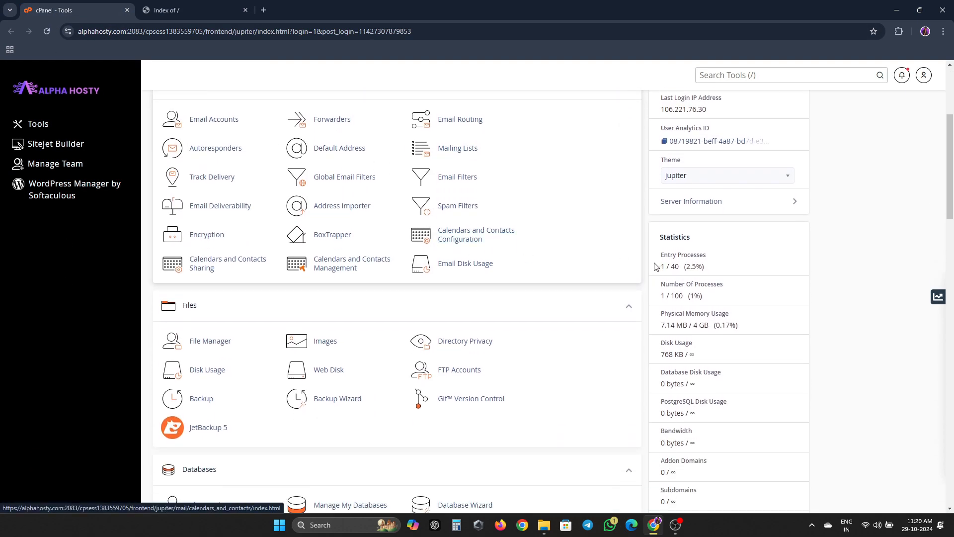
# - In File Manager, open public_html and permanently delete the cgi-bin folder
pyautogui.click(210, 242)
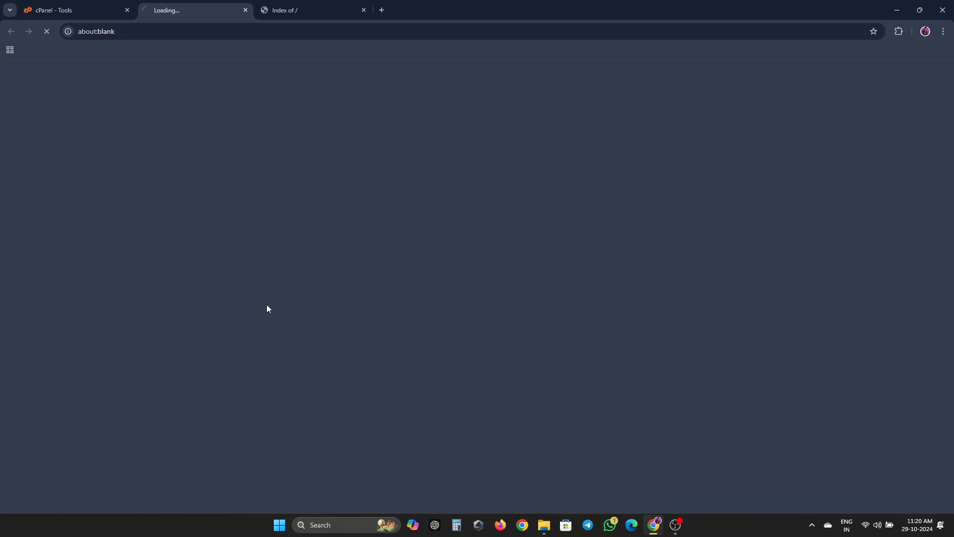
pyautogui.doubleClick(240, 230)
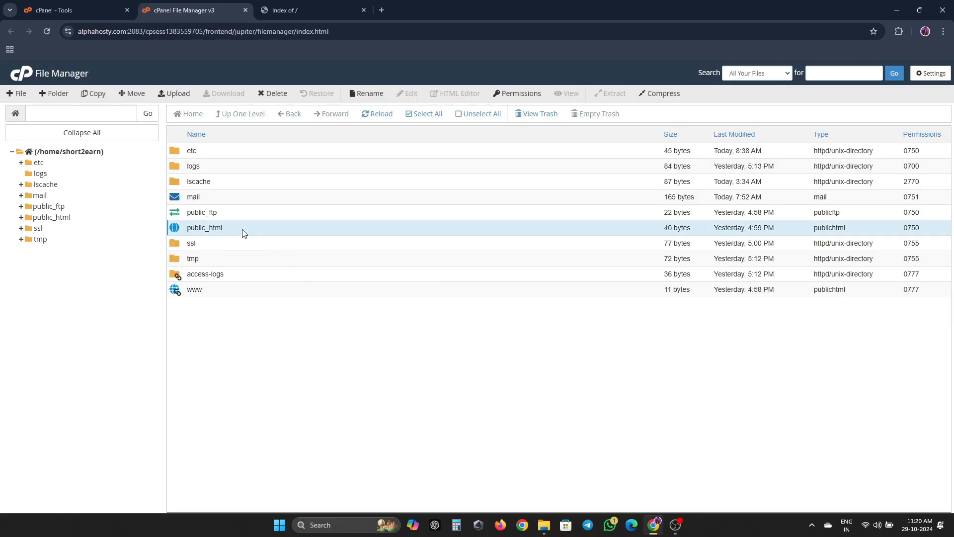
pyautogui.click(426, 151)
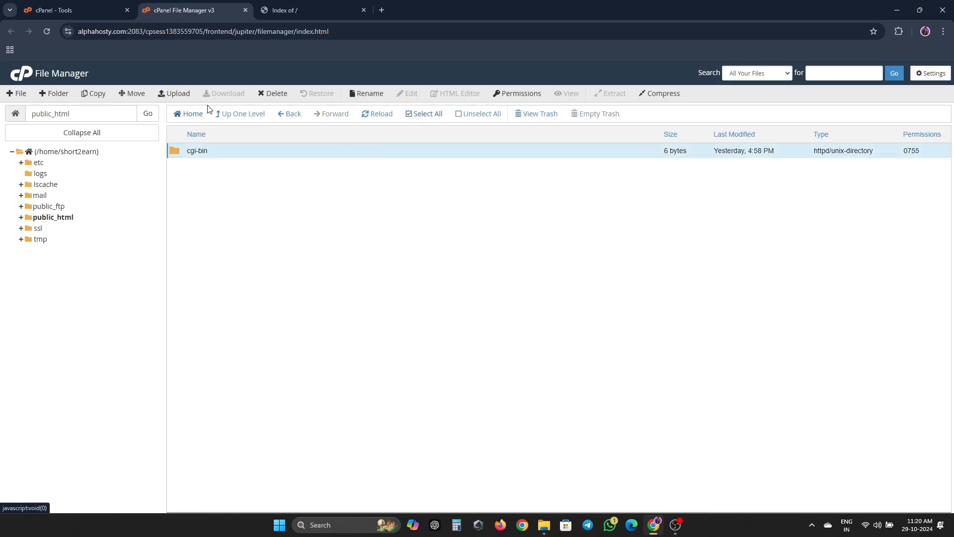
pyautogui.click(271, 100)
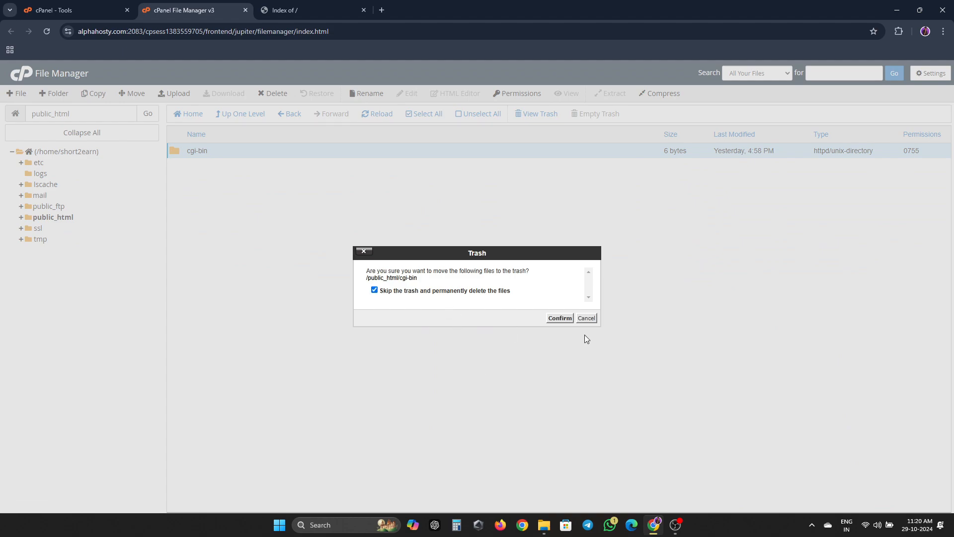
pyautogui.click(561, 318)
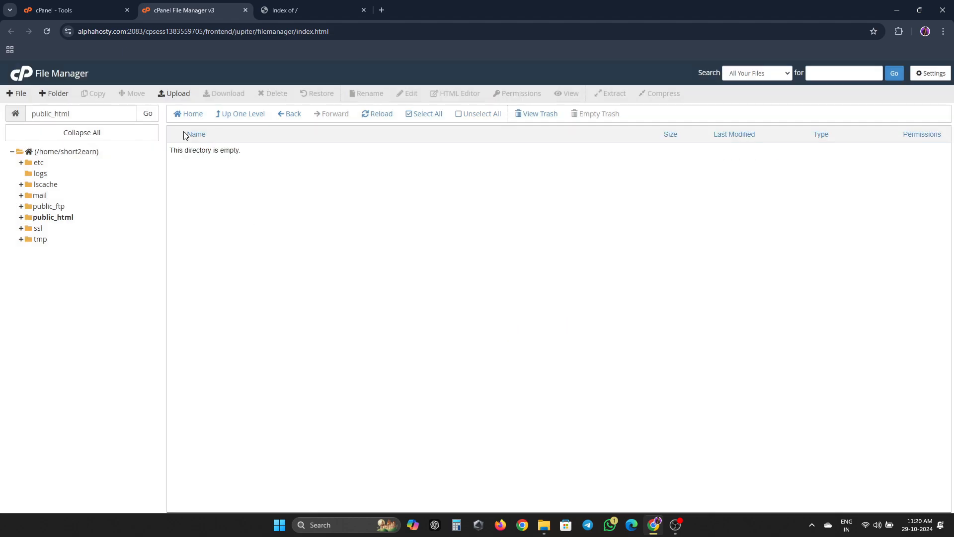
# - Upload AdLinkFly.zip into public_html by dragging it onto the upload area
pyautogui.click(174, 94)
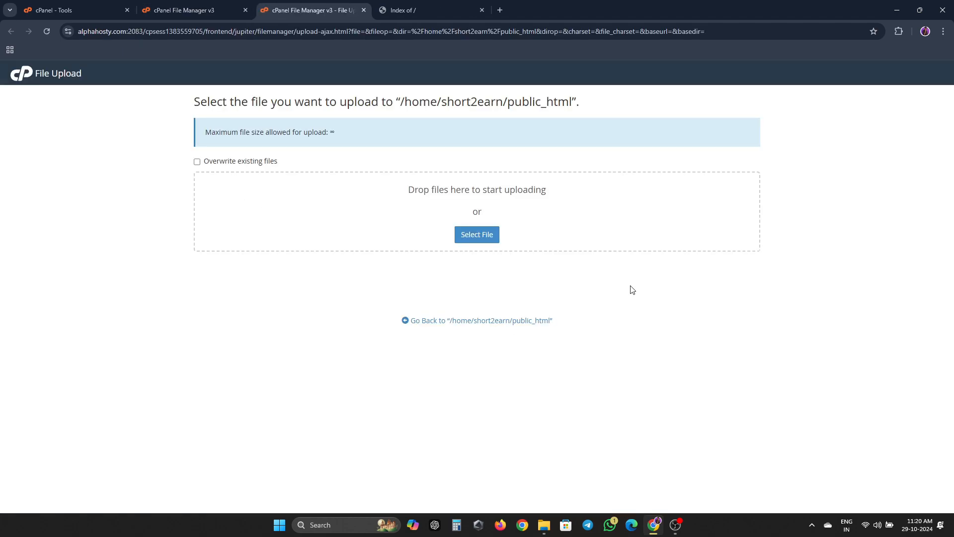
pyautogui.click(897, 10)
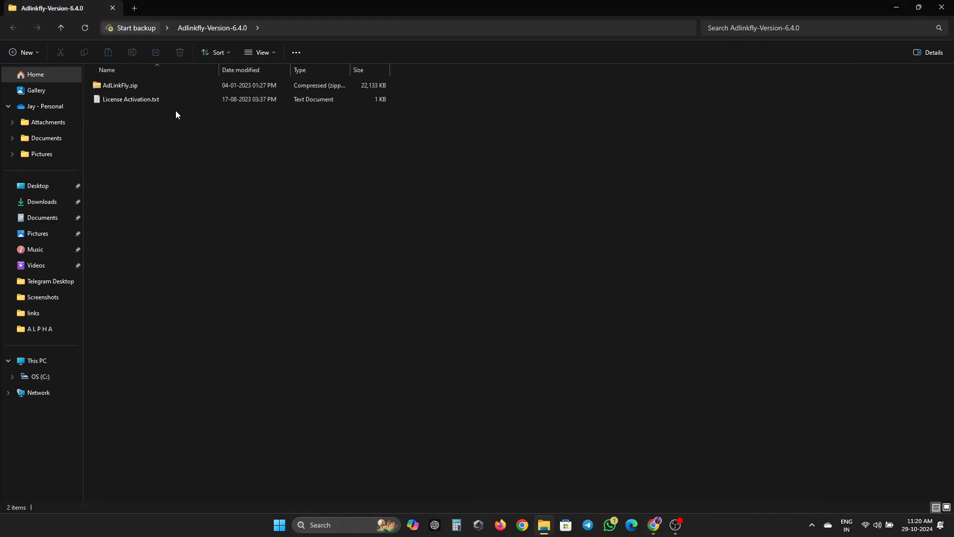
pyautogui.moveTo(153, 87); pyautogui.dragTo(372, 146)
pyautogui.click(341, 162)
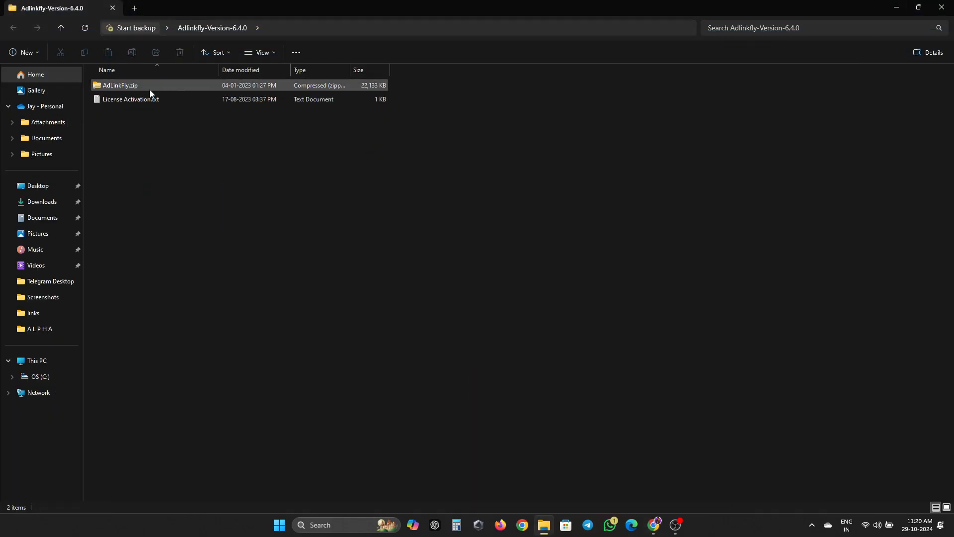
pyautogui.moveTo(121, 88); pyautogui.dragTo(479, 237)
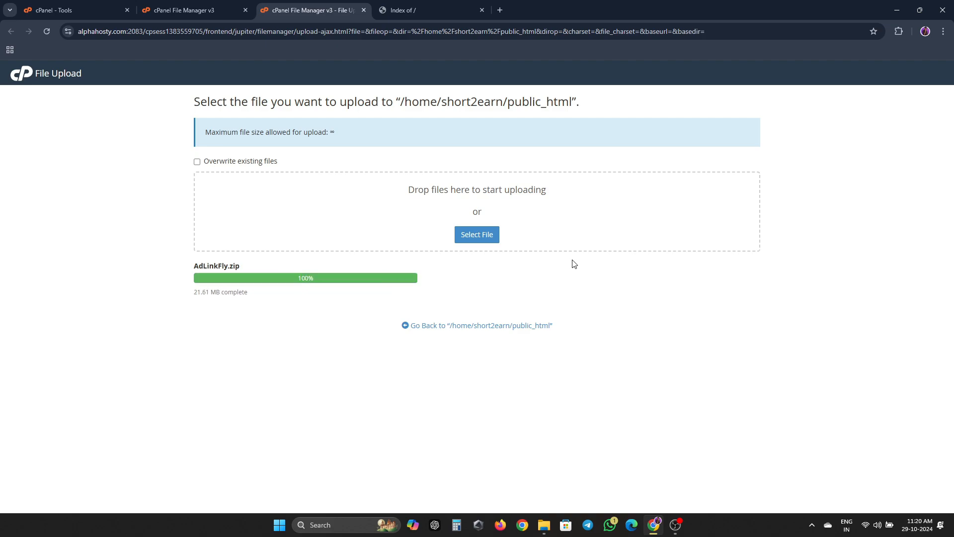
pyautogui.hotkey('ctrl', 'w')
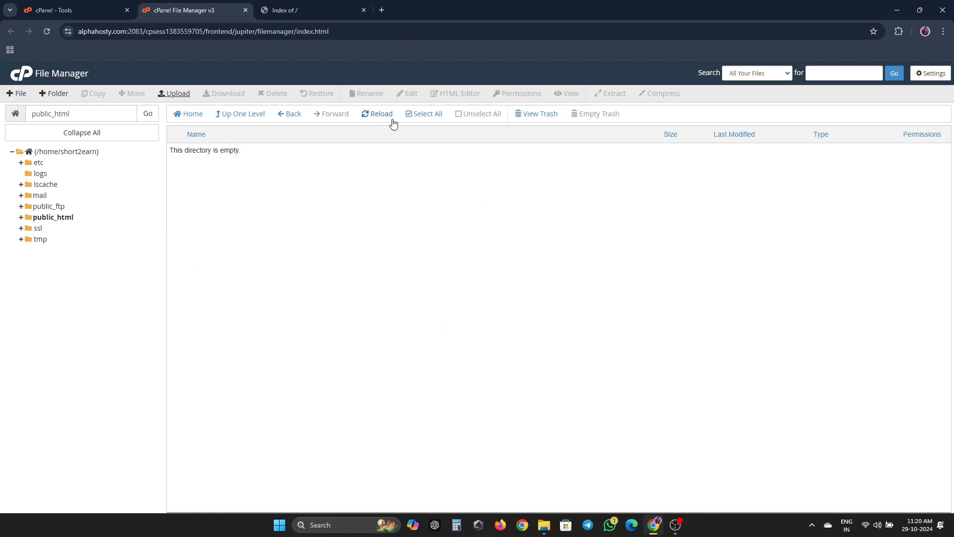
# - Reload public_html and extract AdLinkFly.zip into it
pyautogui.click(392, 121)
pyautogui.click(225, 150)
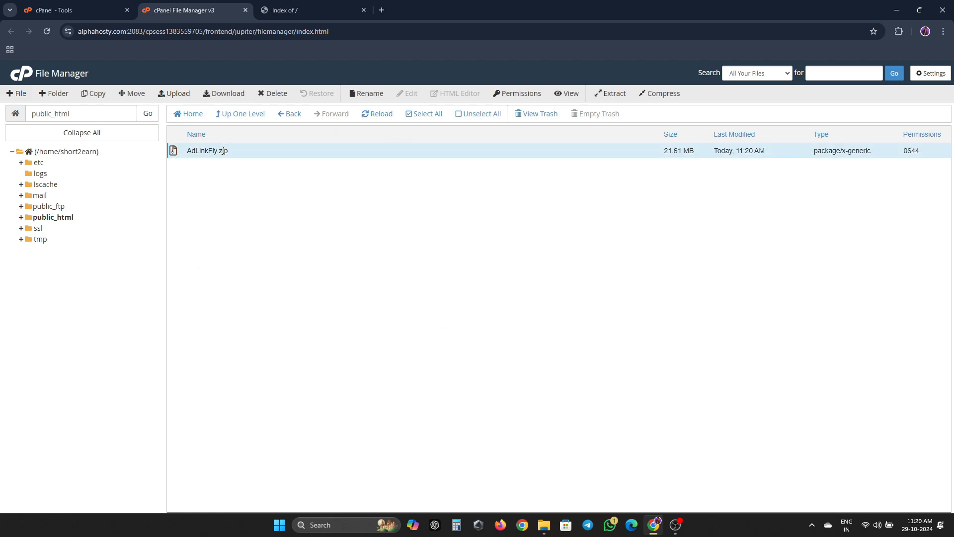
pyautogui.rightClick(234, 152)
pyautogui.click(275, 261)
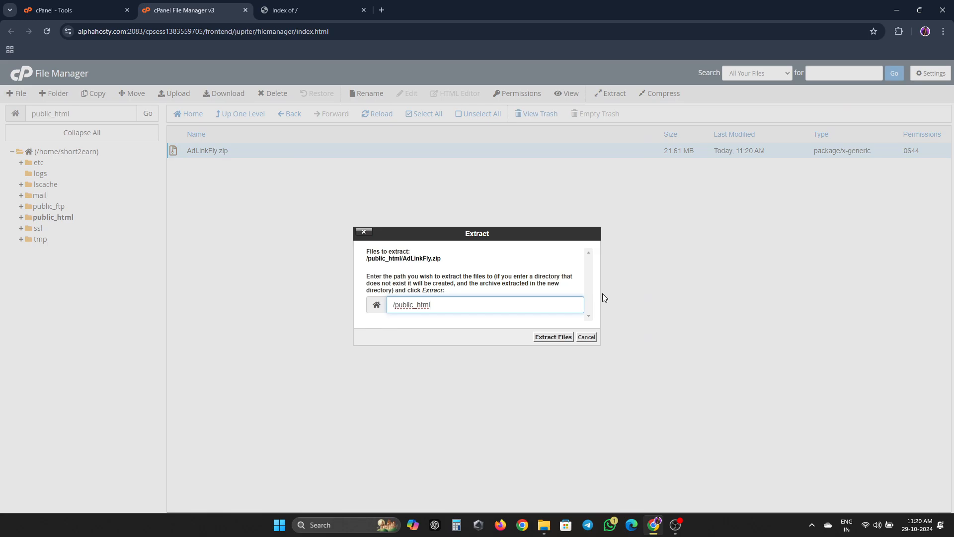
pyautogui.click(553, 336)
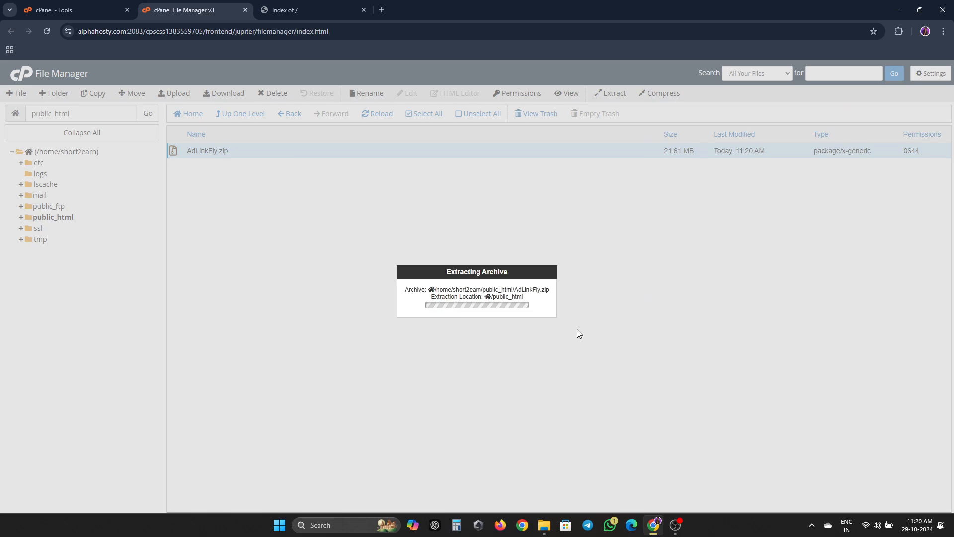
pyautogui.click(634, 387)
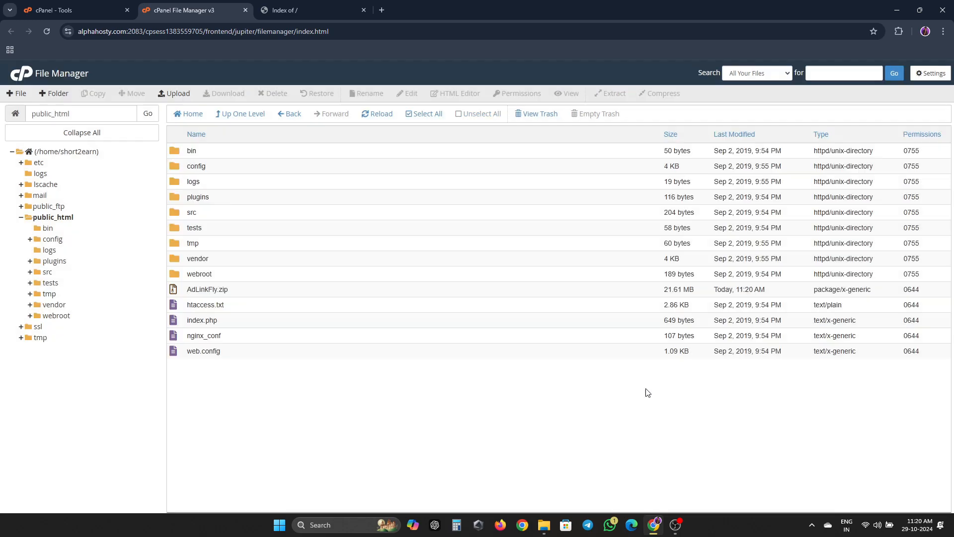
# - Delete the AdLinkFly.zip archive from public_html
pyautogui.click(256, 292)
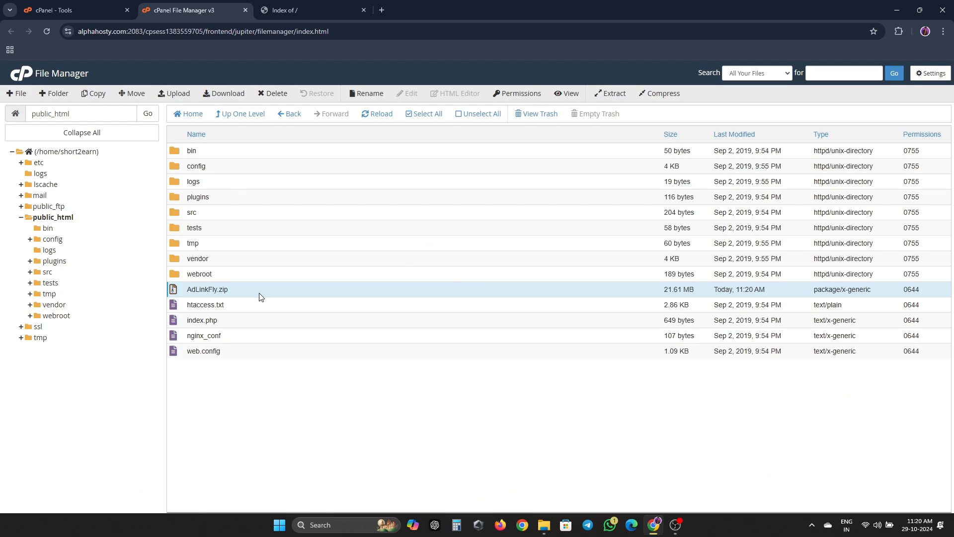
pyautogui.press('Delete')
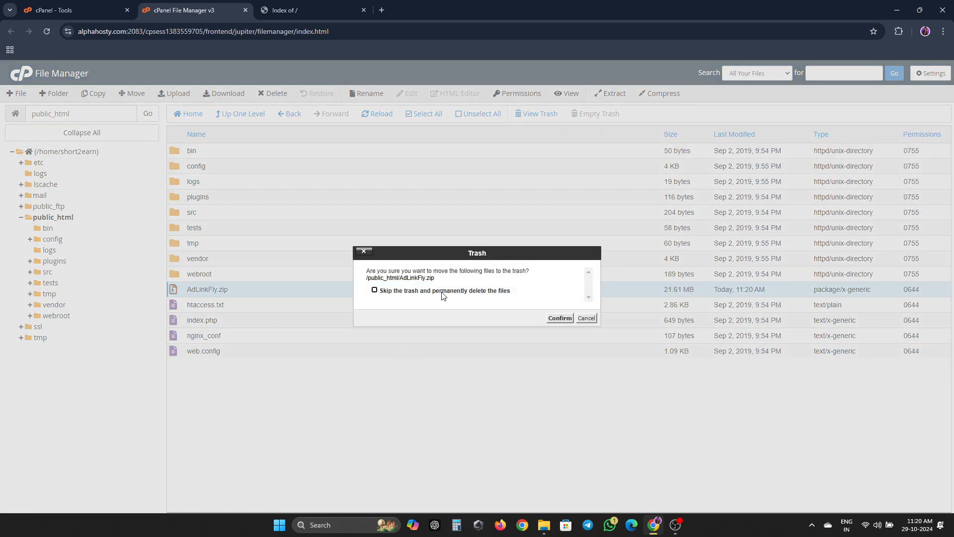
pyautogui.press('Return')
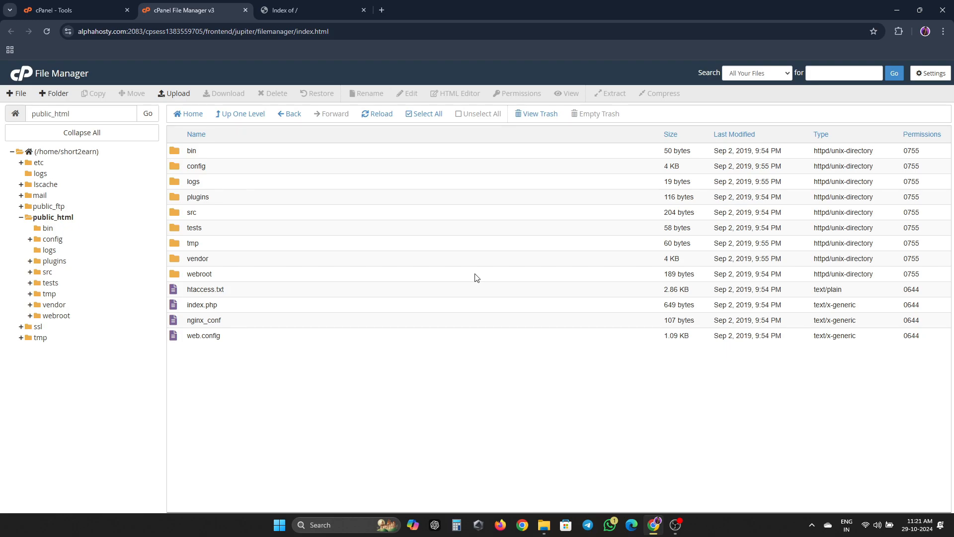
# - Reload the short2earn.live site, see HTTP ERROR 500, and return to cPanel Tools
pyautogui.click(287, 5)
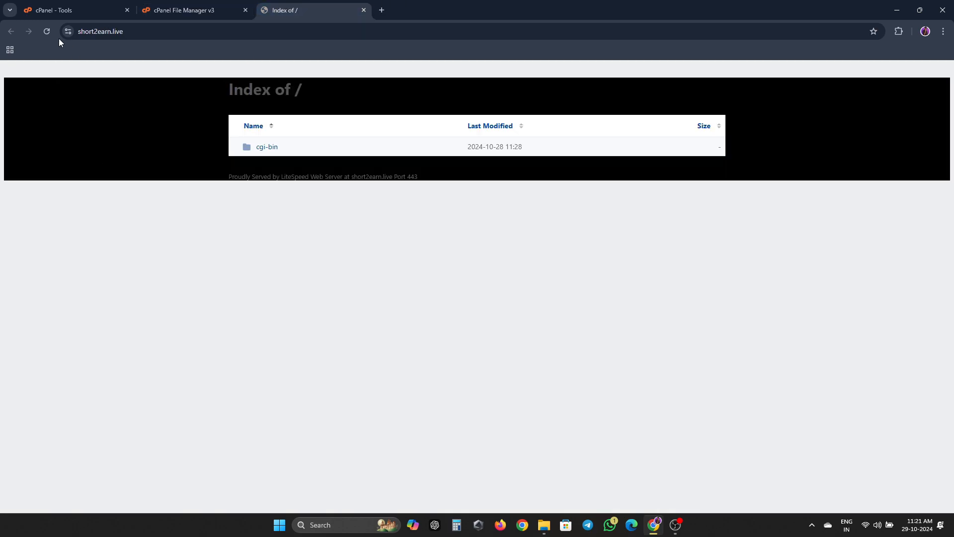
pyautogui.click(46, 30)
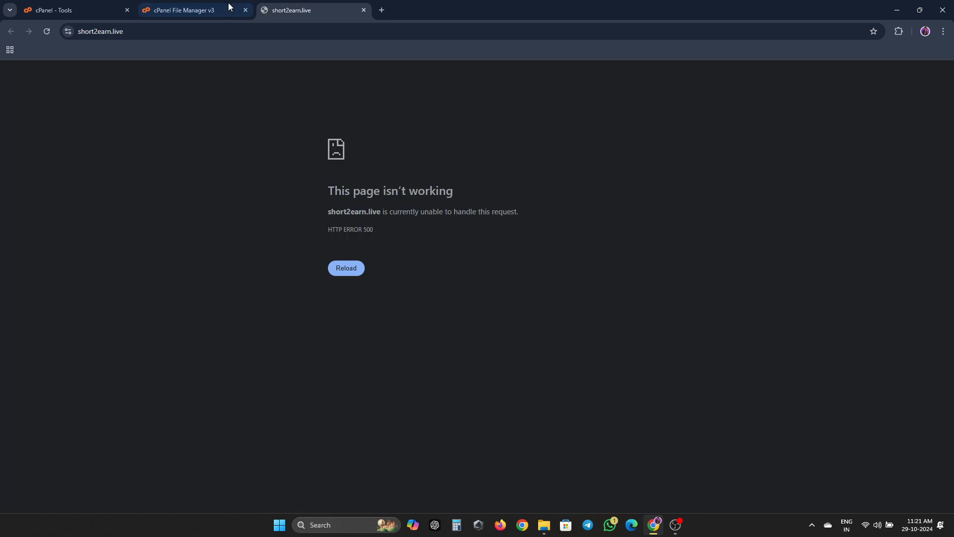
pyautogui.click(183, 10)
pyautogui.click(92, 15)
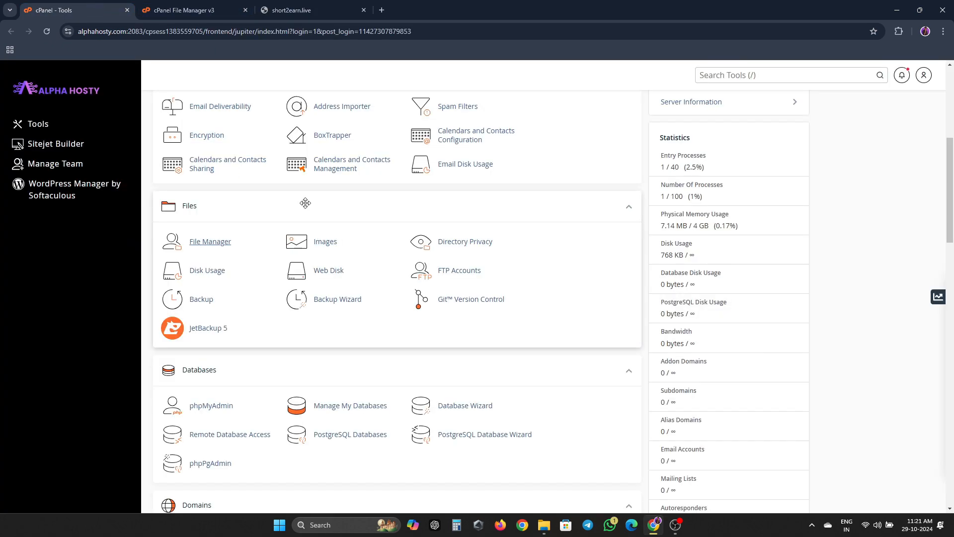
# - In Select PHP Version, change the current PHP version from 8.3 to 7.4 and apply
pyautogui.scroll(-8, 328, 265)
pyautogui.scroll(-8, 328, 264)
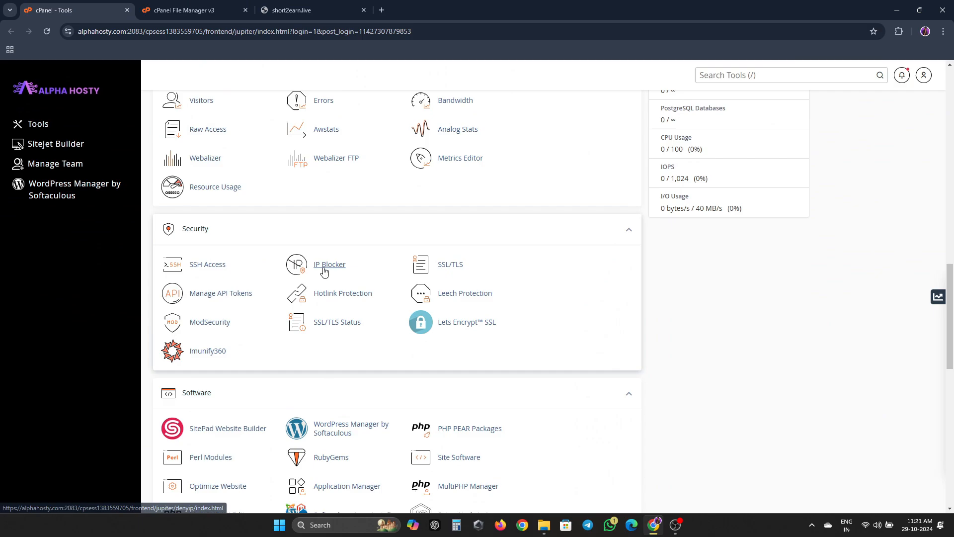
pyautogui.click(210, 298)
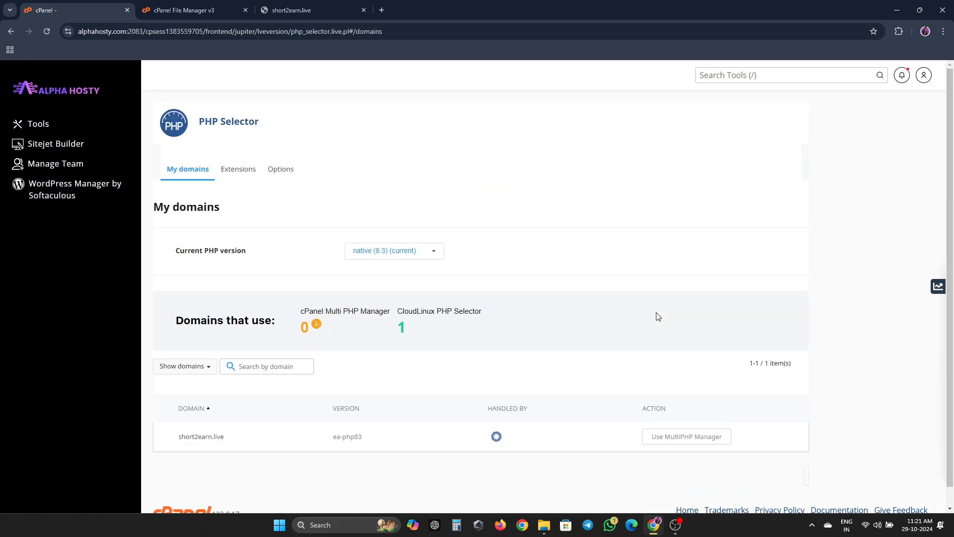
pyautogui.click(373, 251)
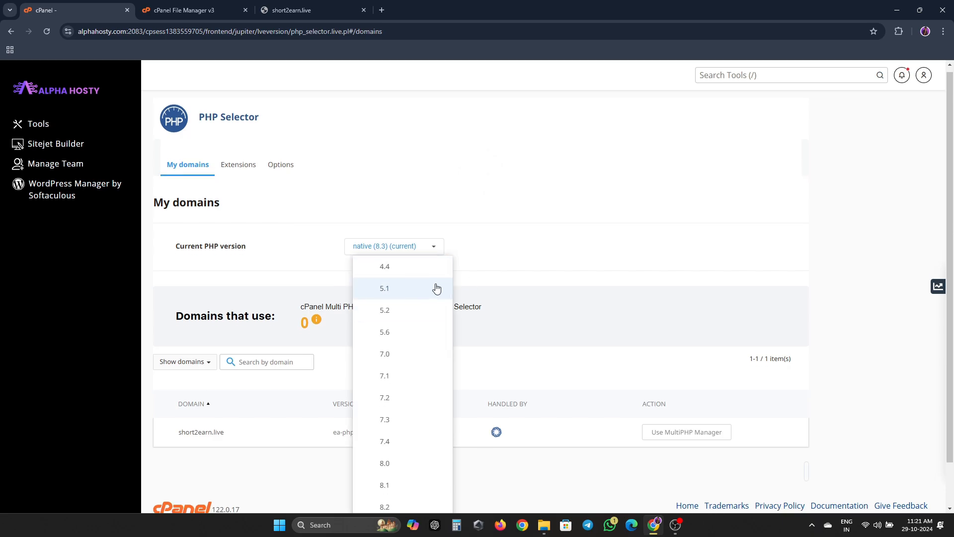
pyautogui.scroll(-1, 432, 287)
pyautogui.click(391, 398)
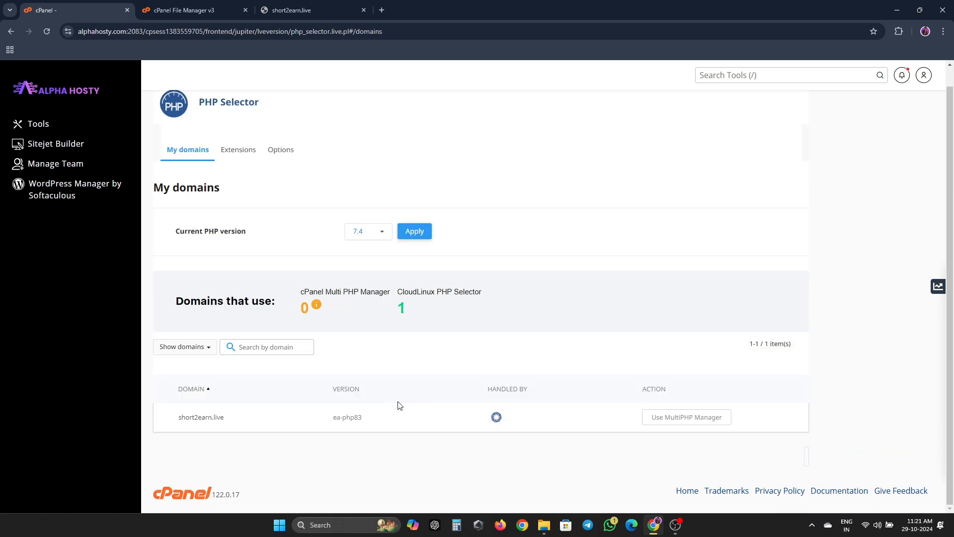
pyautogui.click(425, 237)
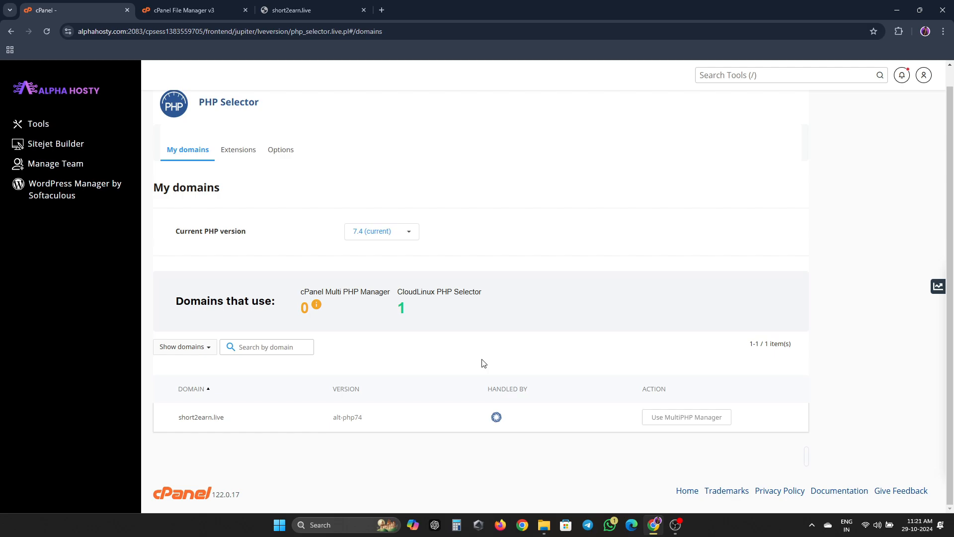
# - Enable the ioncube_loader extension in the PHP Extensions list
pyautogui.click(238, 149)
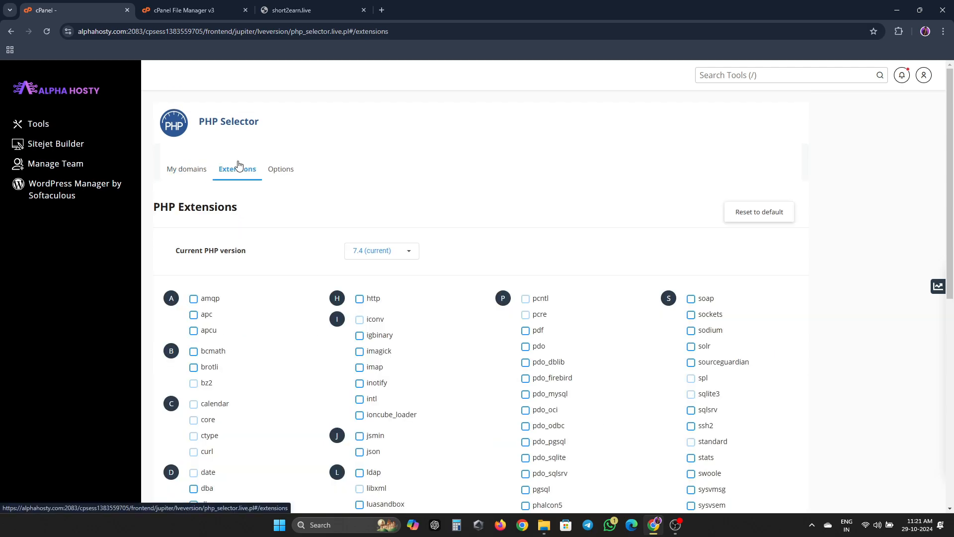
pyautogui.scroll(-1, 500, 397)
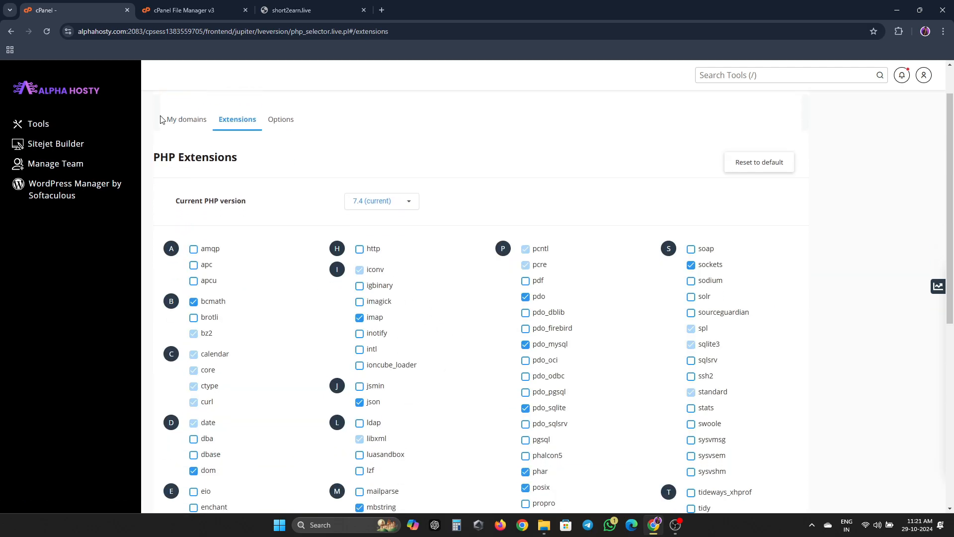
pyautogui.scroll(-1, 469, 293)
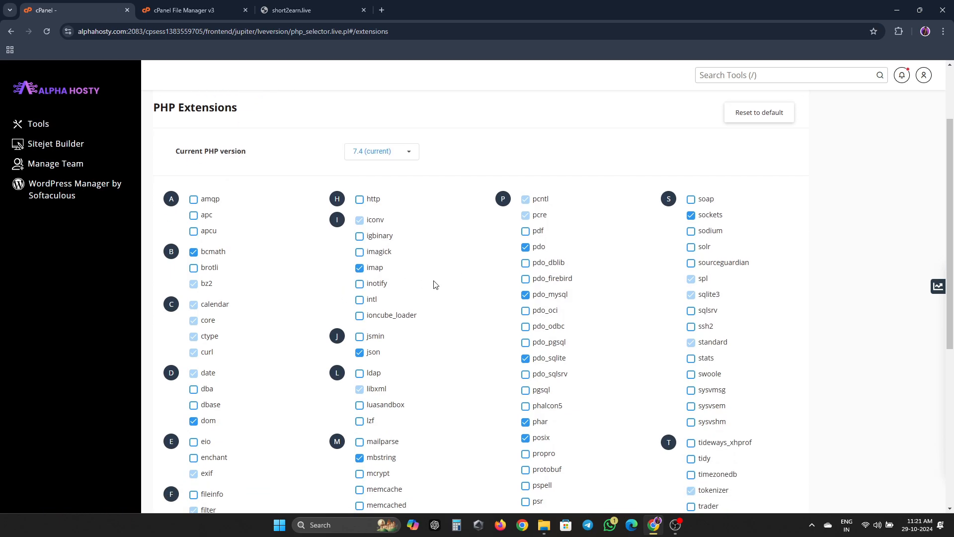
pyautogui.scroll(-2, 320, 293)
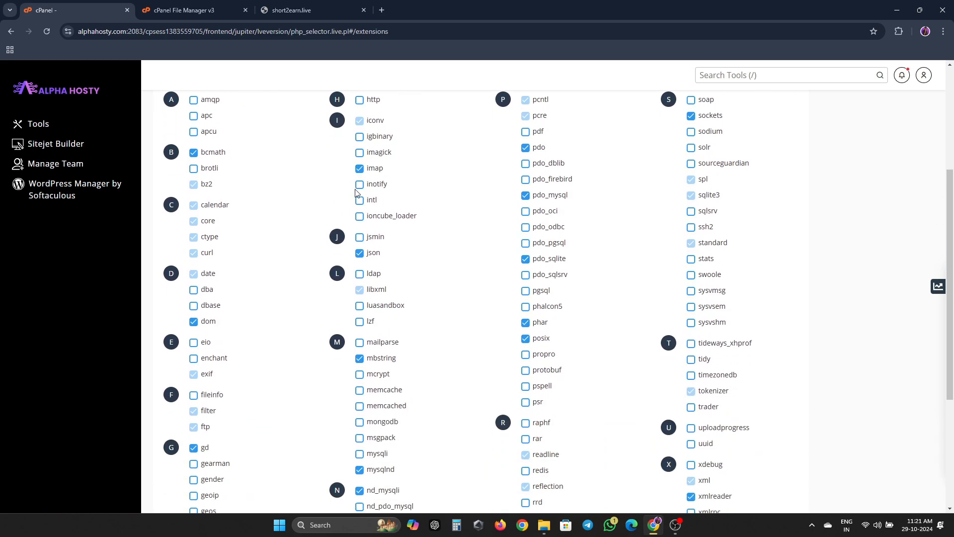
pyautogui.click(358, 217)
pyautogui.scroll(-2, 539, 254)
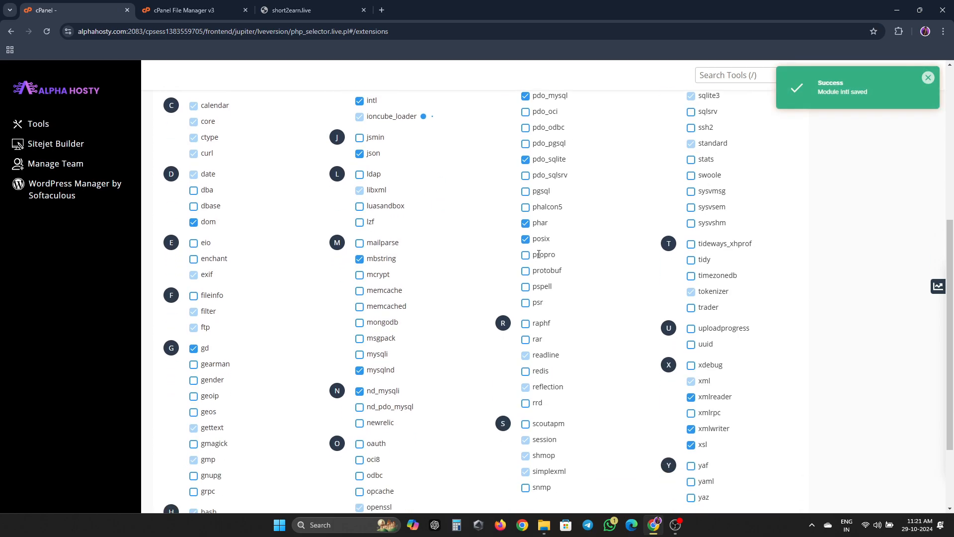
pyautogui.scroll(2, 539, 254)
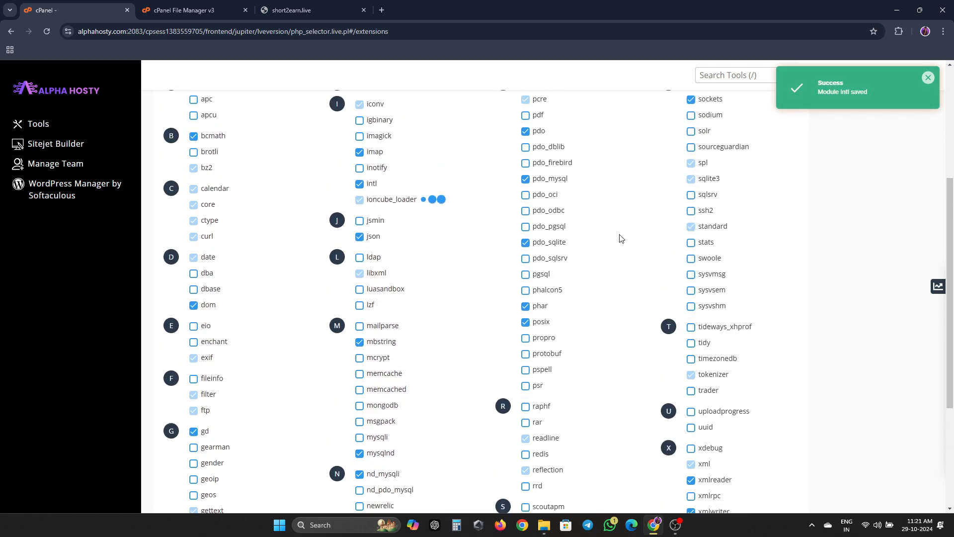
# - Reload short2earn.live, start the AdLinkFly install, and close the File Manager tab
pyautogui.click(336, 5)
pyautogui.press('F5')
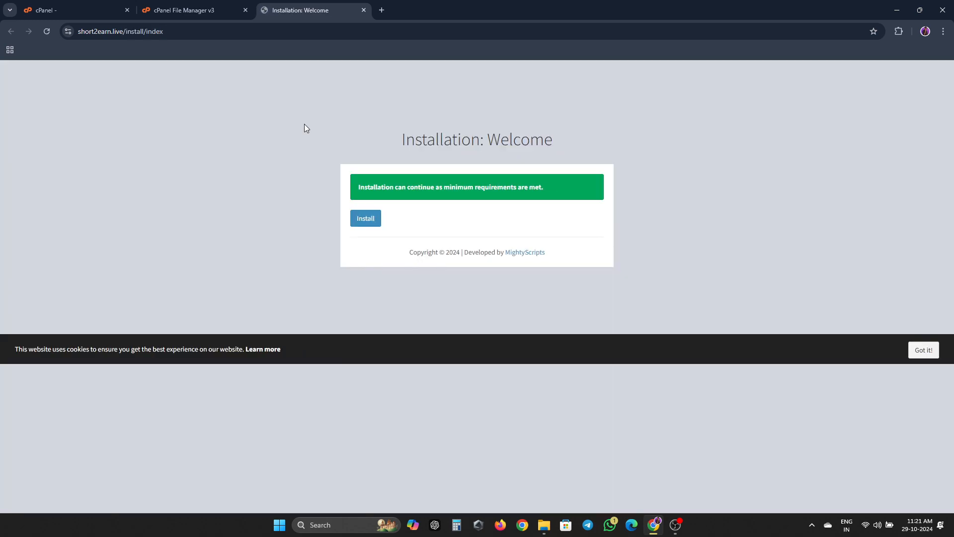
pyautogui.click(370, 221)
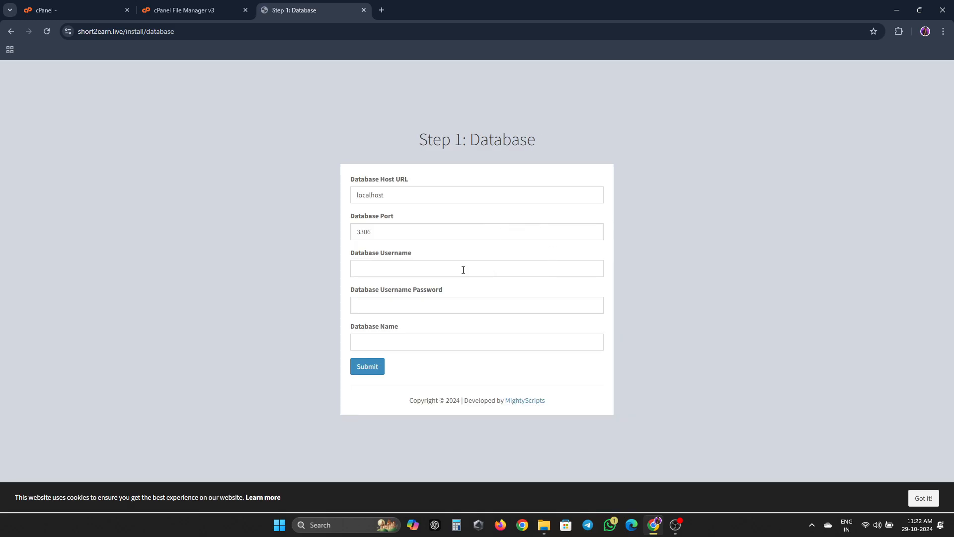
pyautogui.click(191, 10)
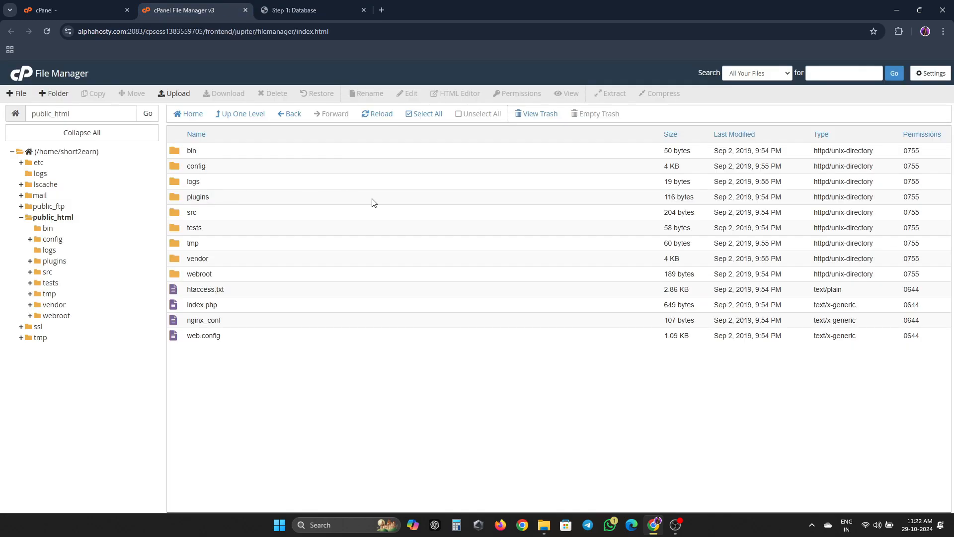
pyautogui.click(245, 10)
pyautogui.click(43, 10)
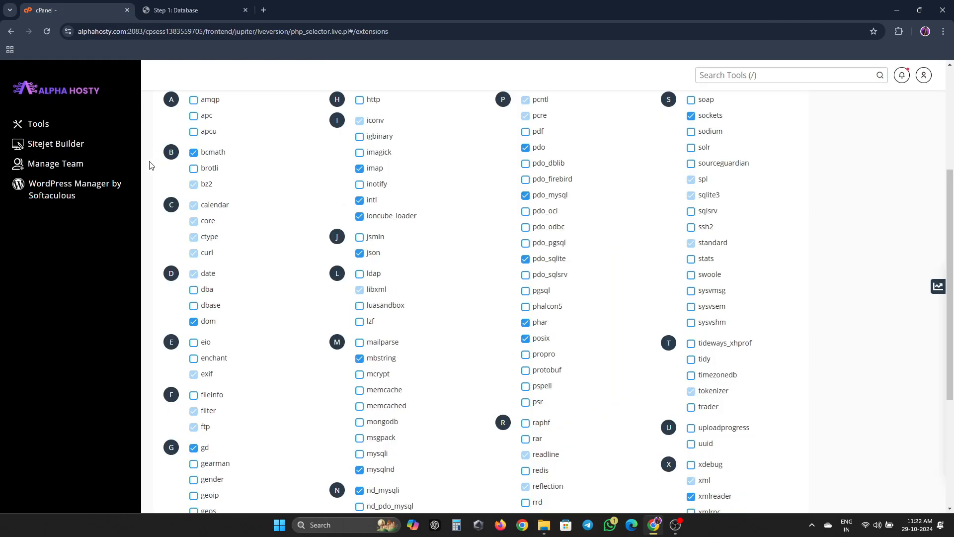
# - Go back to cPanel Tools via the logo and open the Database Wizard under Databases
pyautogui.click(71, 104)
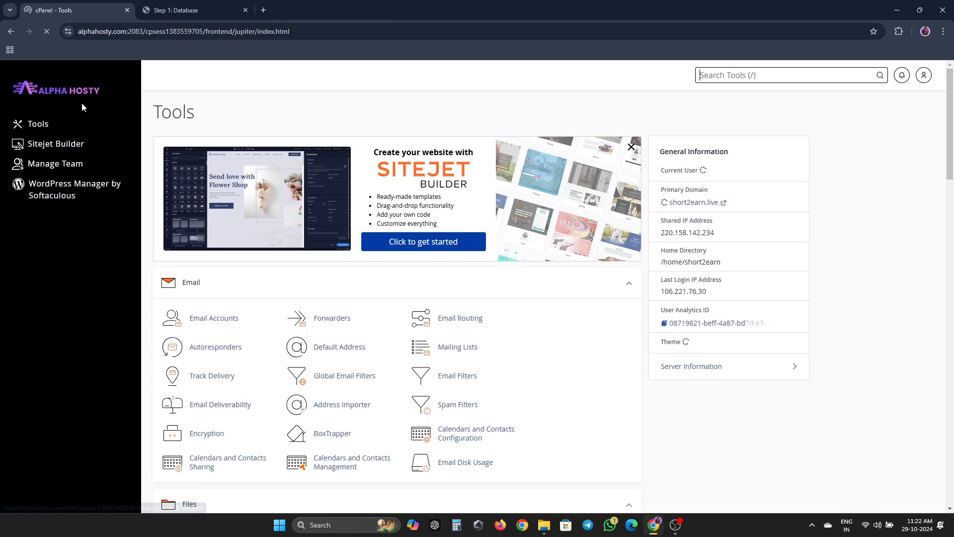
pyautogui.scroll(-6, 245, 150)
pyautogui.scroll(-4, 214, 197)
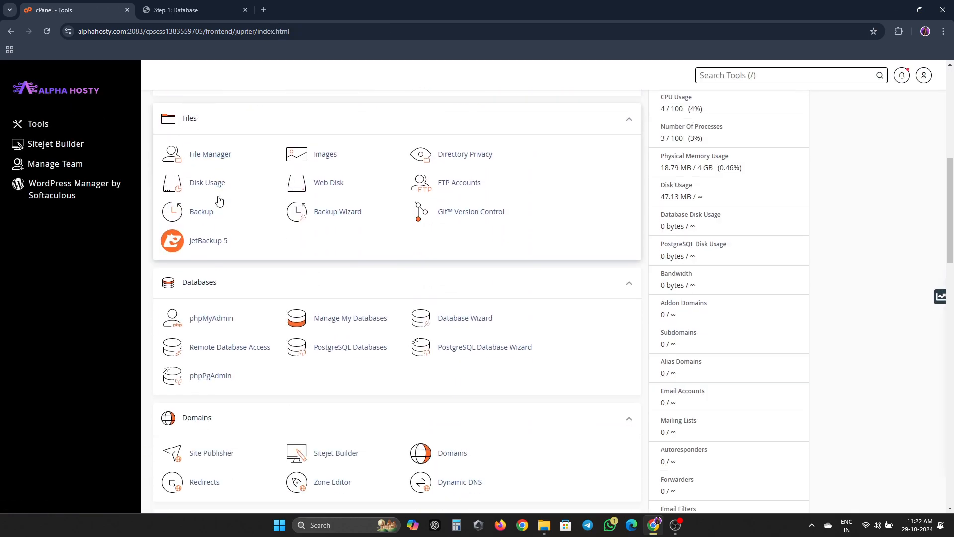
pyautogui.scroll(-1, 410, 305)
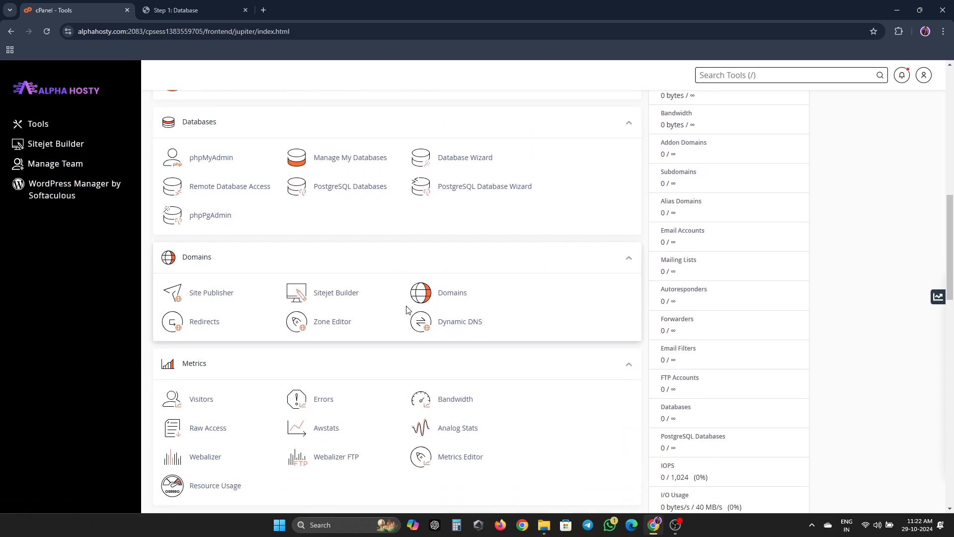
pyautogui.scroll(2, 409, 304)
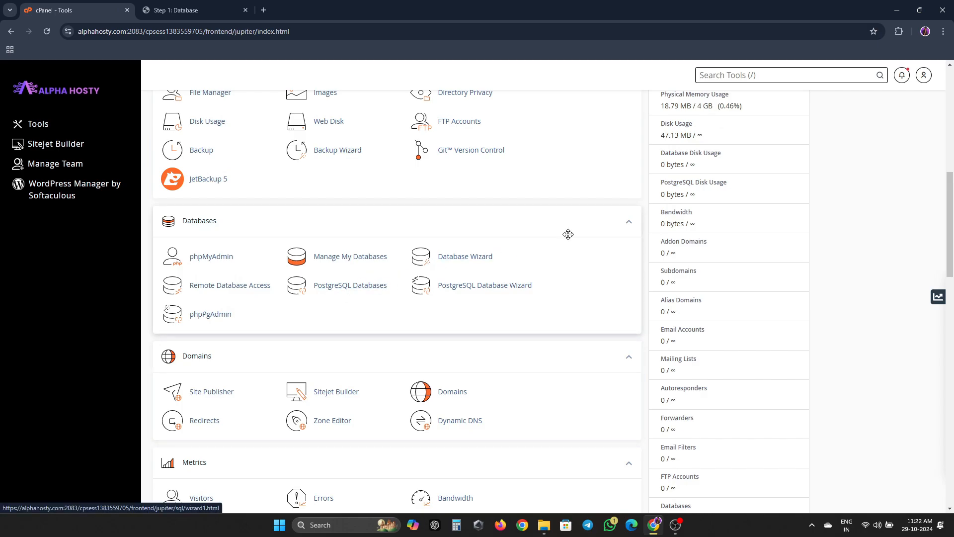
pyautogui.click(491, 262)
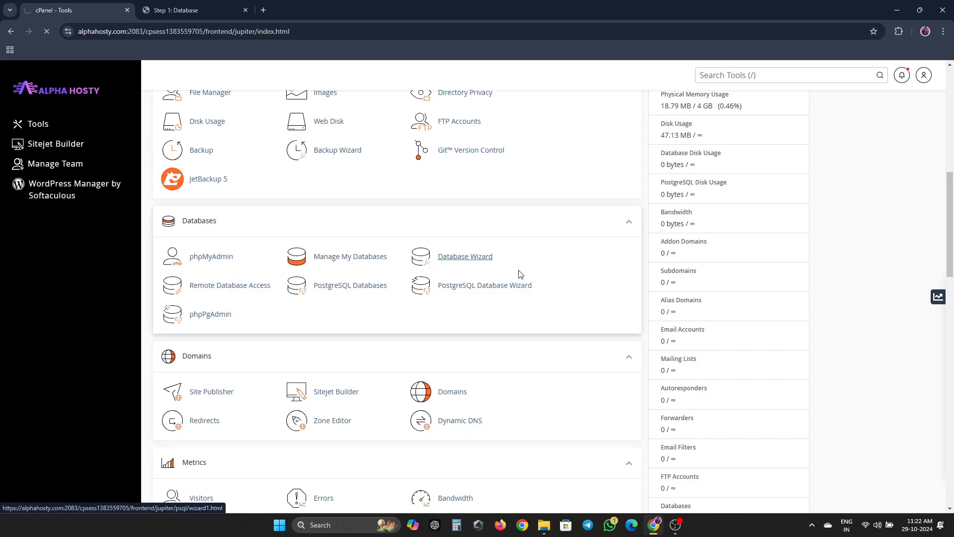
# - Create a new database named short2earn (short2earn_short2earn)
pyautogui.click(385, 208)
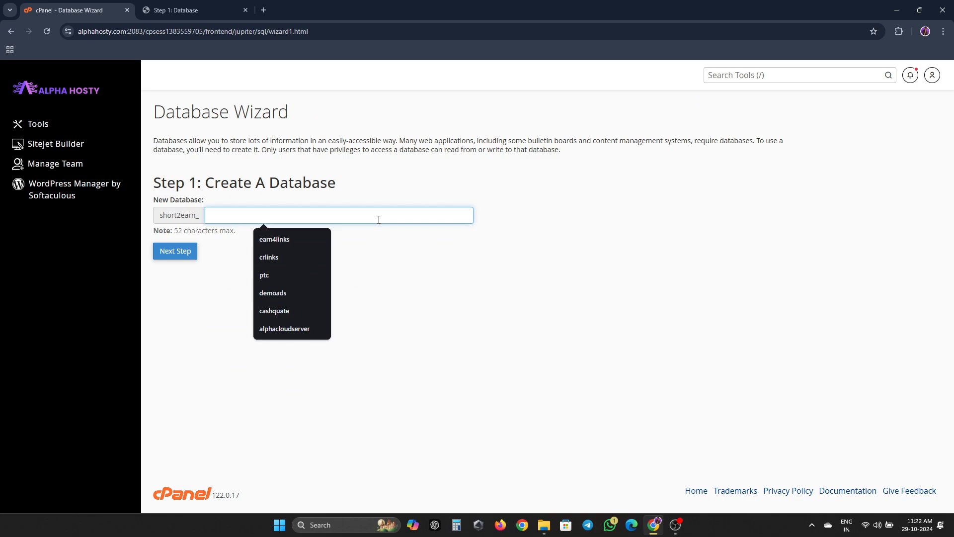
pyautogui.doubleClick(172, 217)
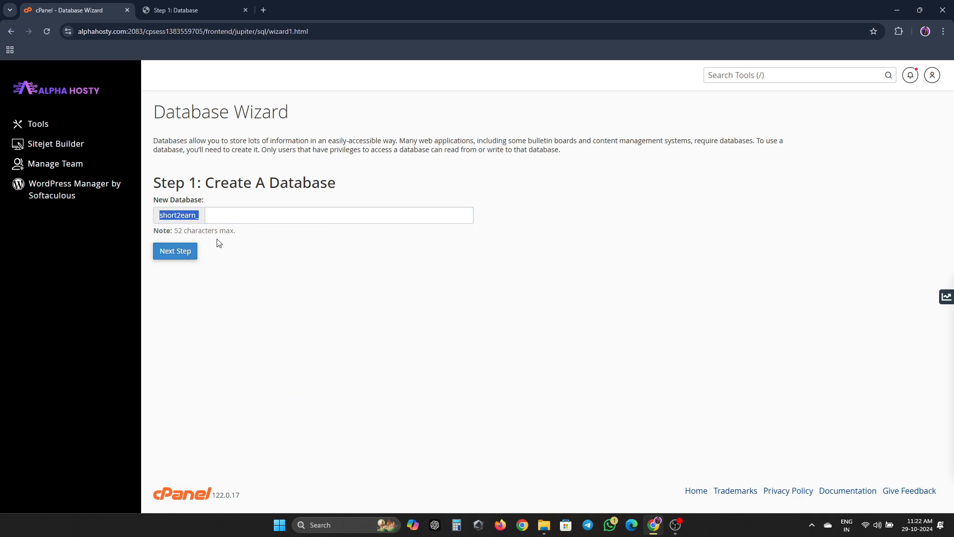
pyautogui.hotkey('shift', 'Left')
pyautogui.hotkey('ctrl', 'c')
pyautogui.click(234, 213)
pyautogui.hotkey('ctrl', 'v')
pyautogui.click(185, 258)
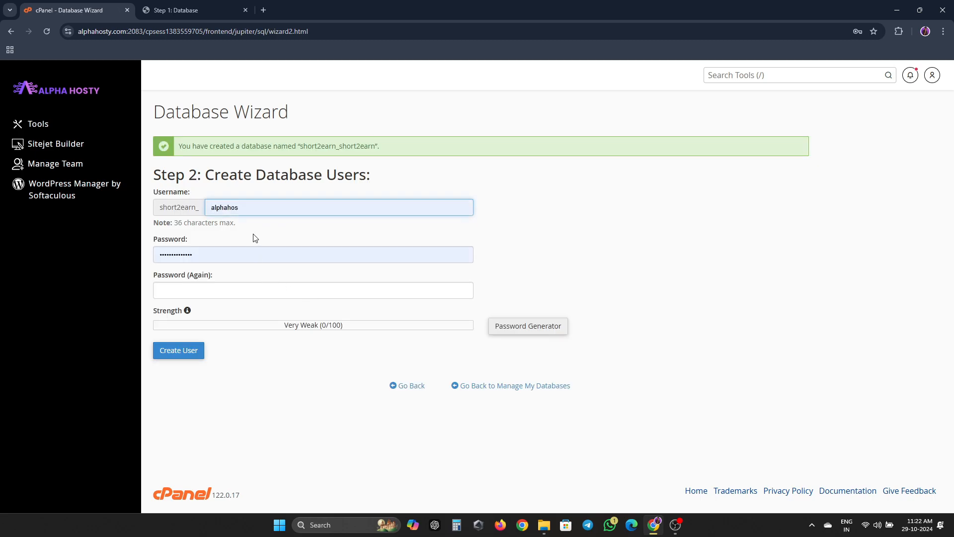
# - Create the database user short2earn with a pasted password, declining the browser's save-password prompt
pyautogui.click(273, 208)
pyautogui.hotkey('ctrl', 'a')
pyautogui.hotkey('ctrl', 'v')
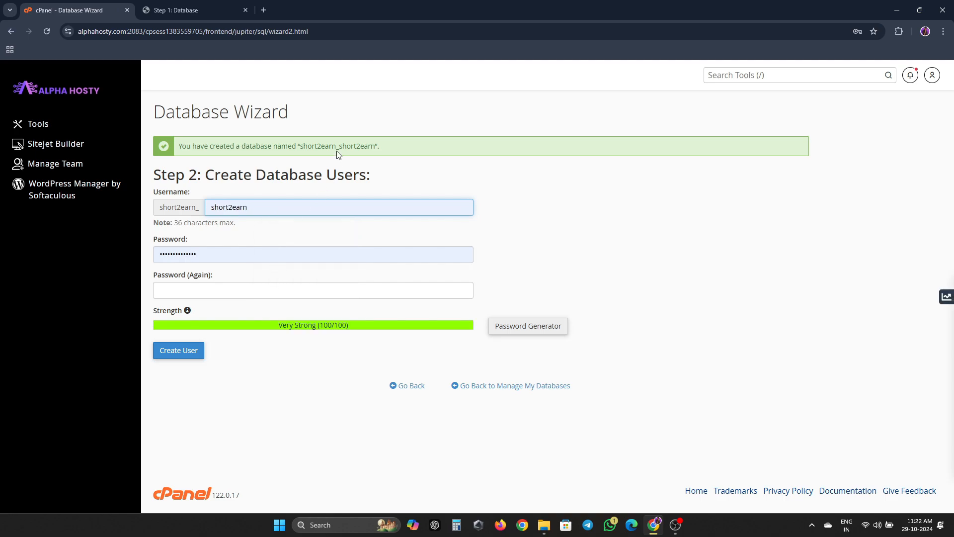
pyautogui.doubleClick(329, 146)
pyautogui.hotkey('ctrl', 'c')
pyautogui.click(273, 254)
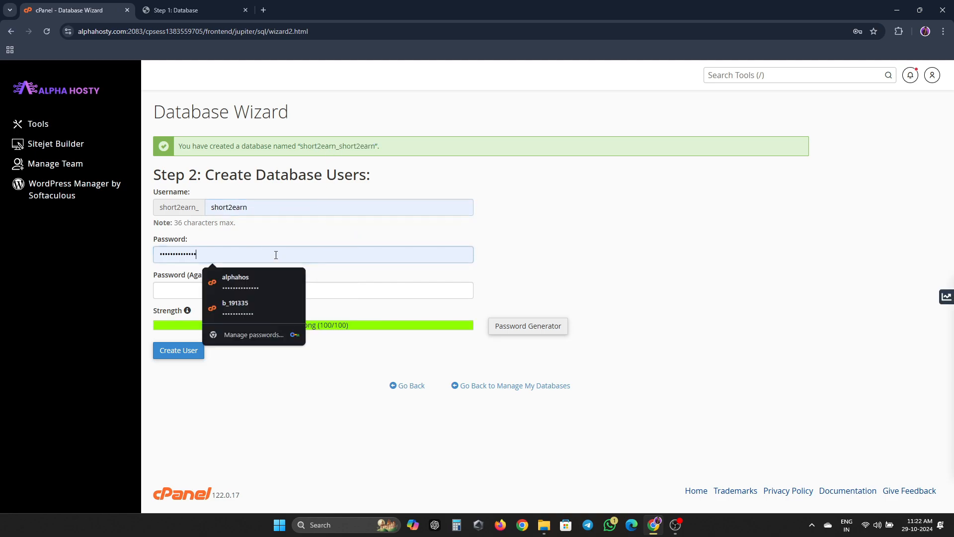
pyautogui.hotkey('ctrl', 'a')
pyautogui.hotkey('ctrl', 'v')
pyautogui.hotkey('ctrl', 'a')
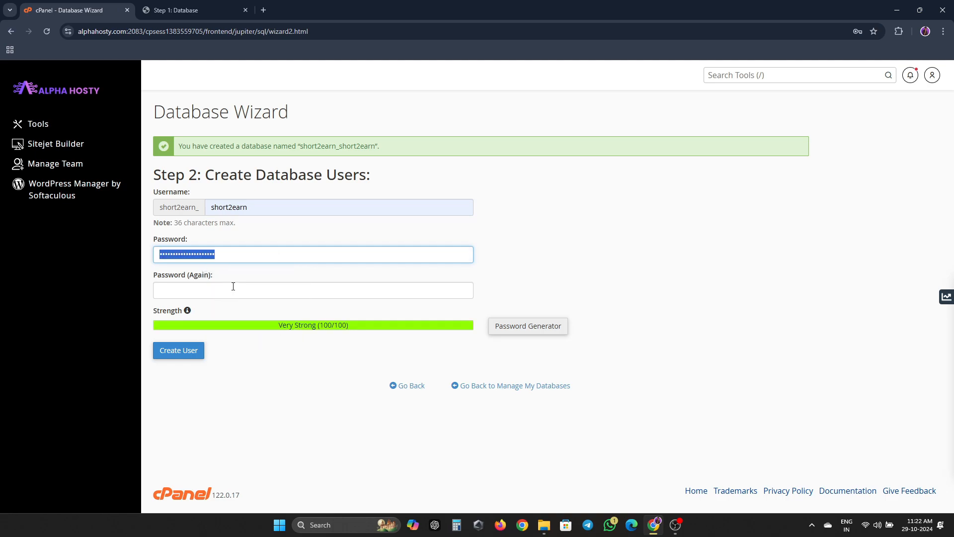
pyautogui.click(233, 286)
pyautogui.hotkey('ctrl', 'v')
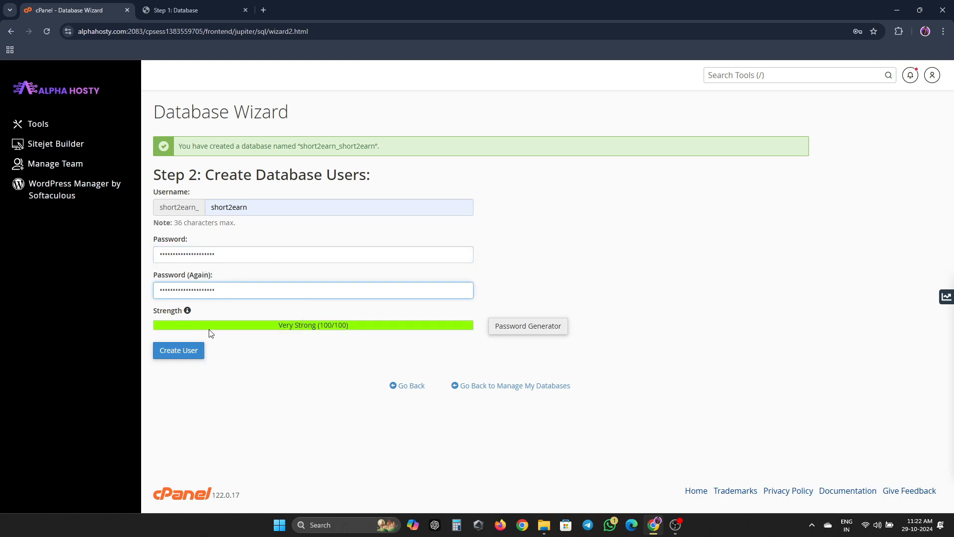
pyautogui.click(188, 354)
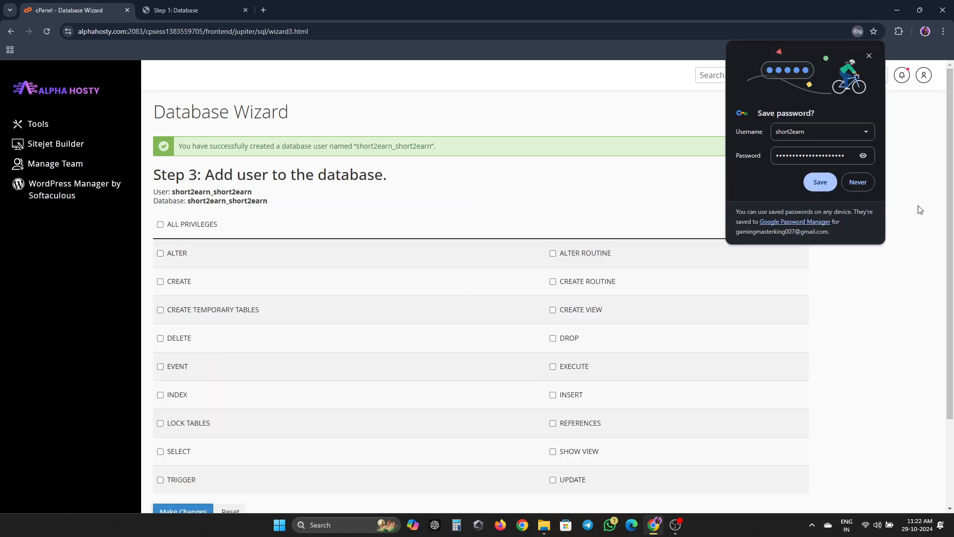
pyautogui.click(859, 183)
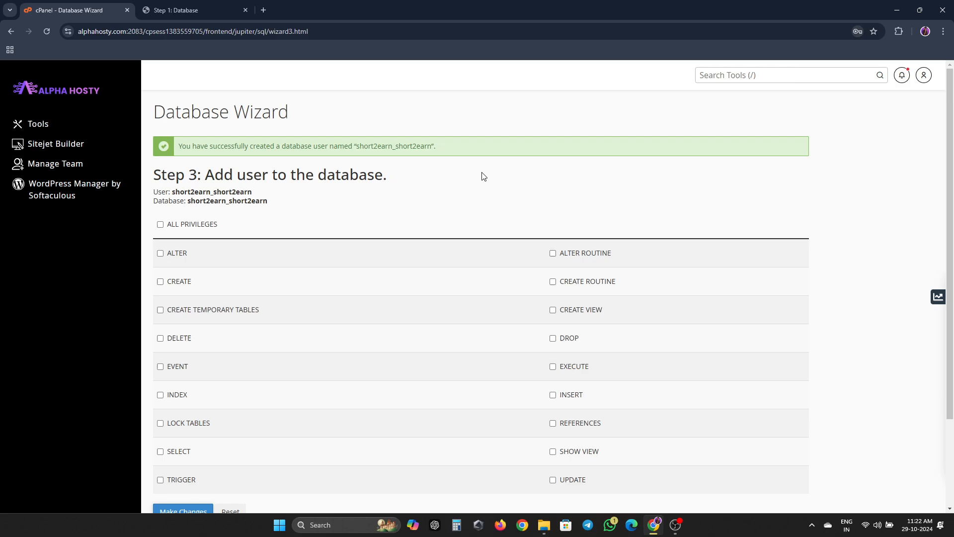
# - Grant the user ALL PRIVILEGES on short2earn_short2earn and save
pyautogui.click(160, 224)
pyautogui.scroll(-3, 172, 348)
pyautogui.click(174, 428)
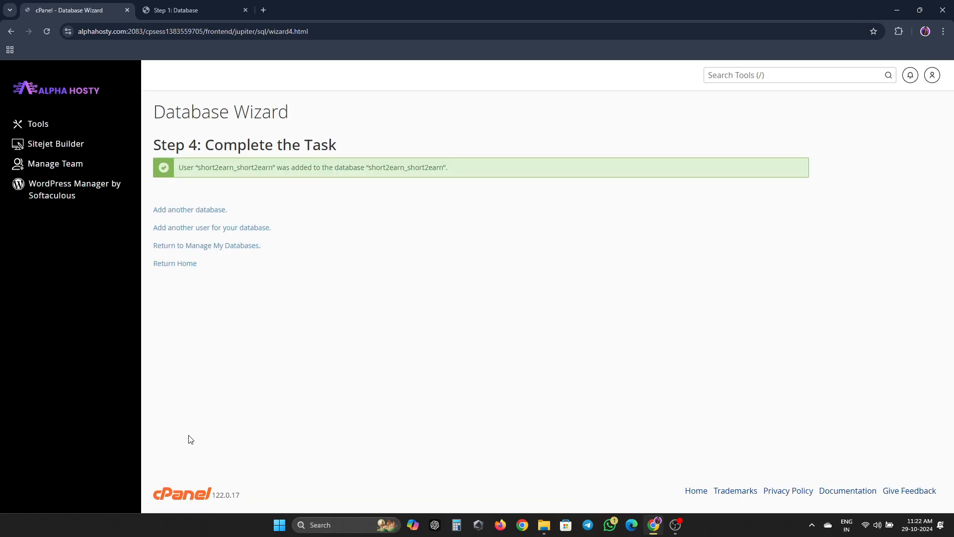
# - Enter the database username, password and name short2earn_short2earn in Step 1 and submit
pyautogui.click(164, 264)
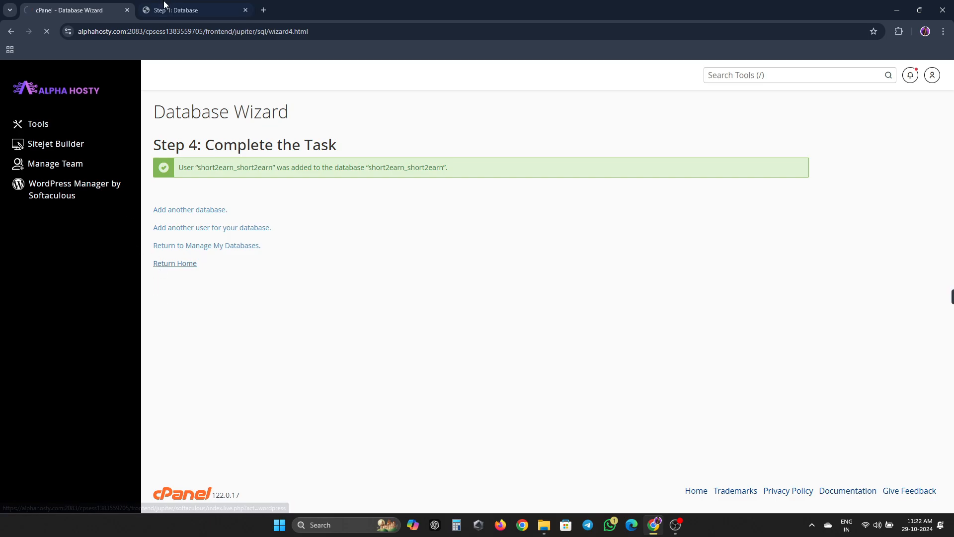
pyautogui.click(177, 11)
pyautogui.click(418, 274)
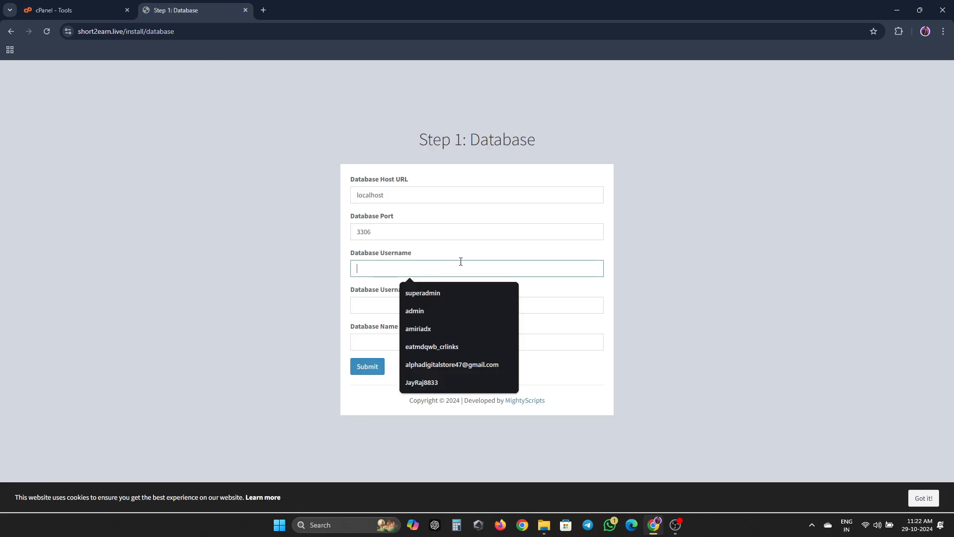
pyautogui.hotkey('ctrl', 'v')
pyautogui.click(472, 305)
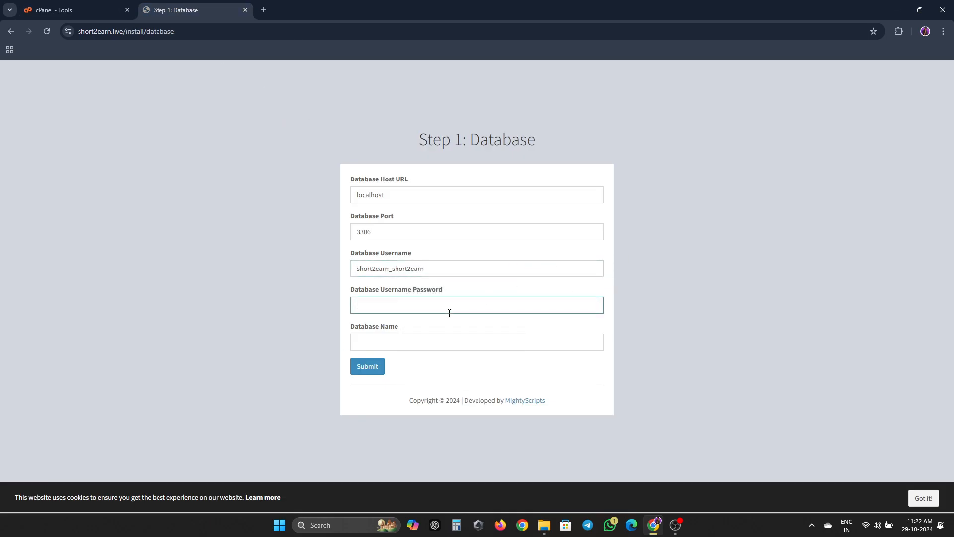
pyautogui.hotkey('ctrl', 'v')
pyautogui.click(404, 345)
pyautogui.hotkey('ctrl', 'v')
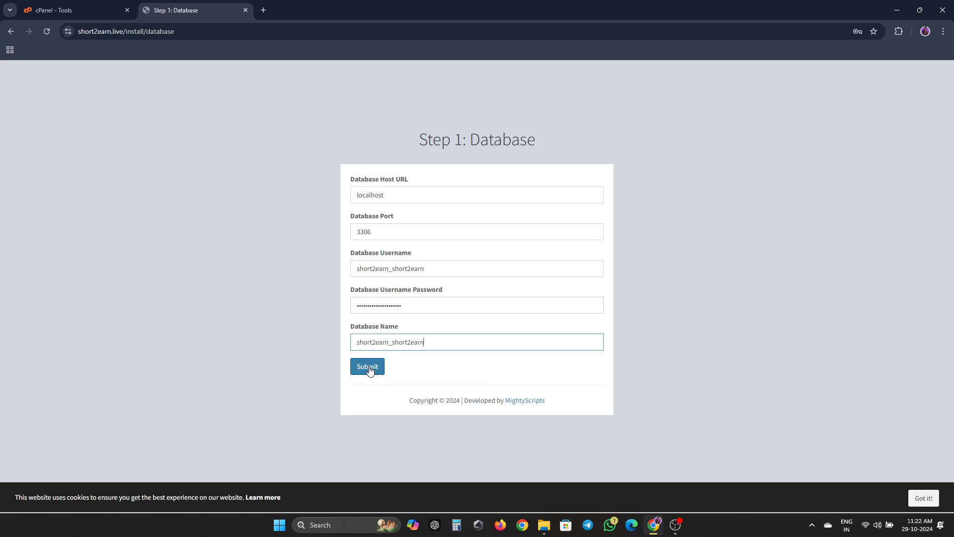
pyautogui.click(368, 369)
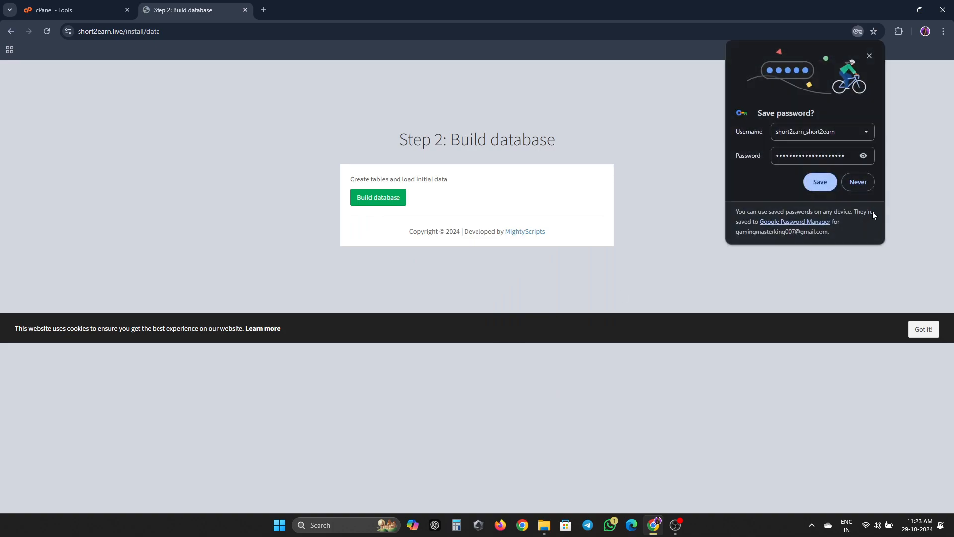
# - Decline saving the password and build the AdLinkFly database tables
pyautogui.click(857, 189)
pyautogui.click(376, 201)
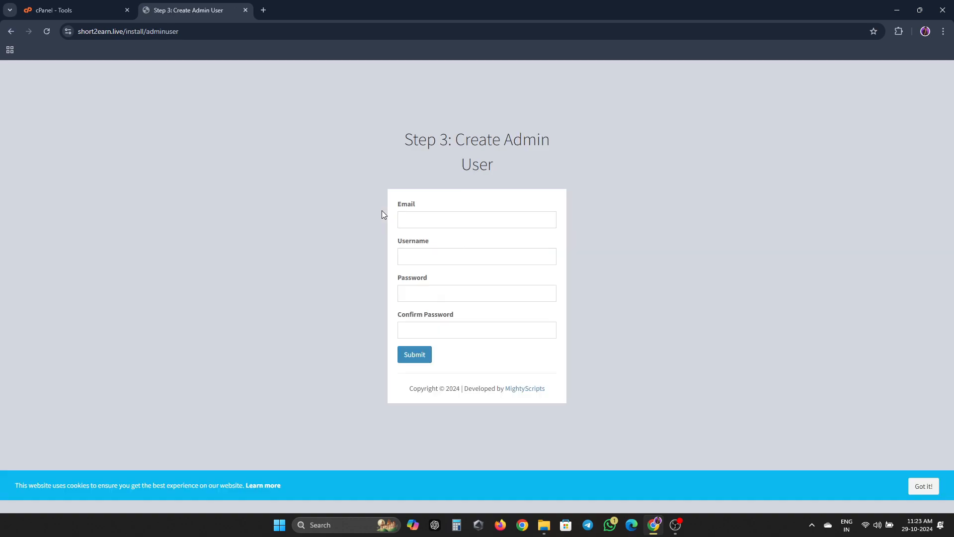
pyautogui.click(438, 220)
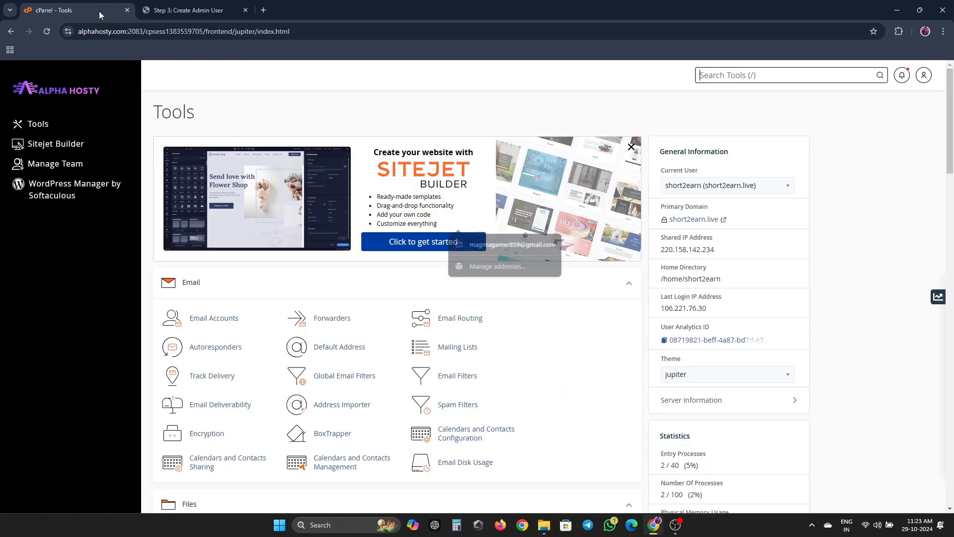
pyautogui.click(99, 11)
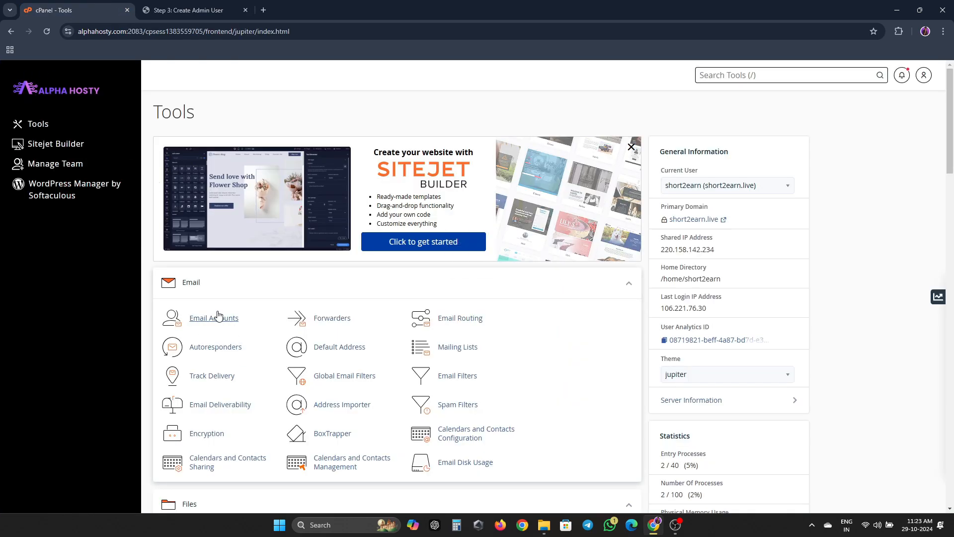
pyautogui.scroll(-1, 213, 316)
pyautogui.click(221, 273)
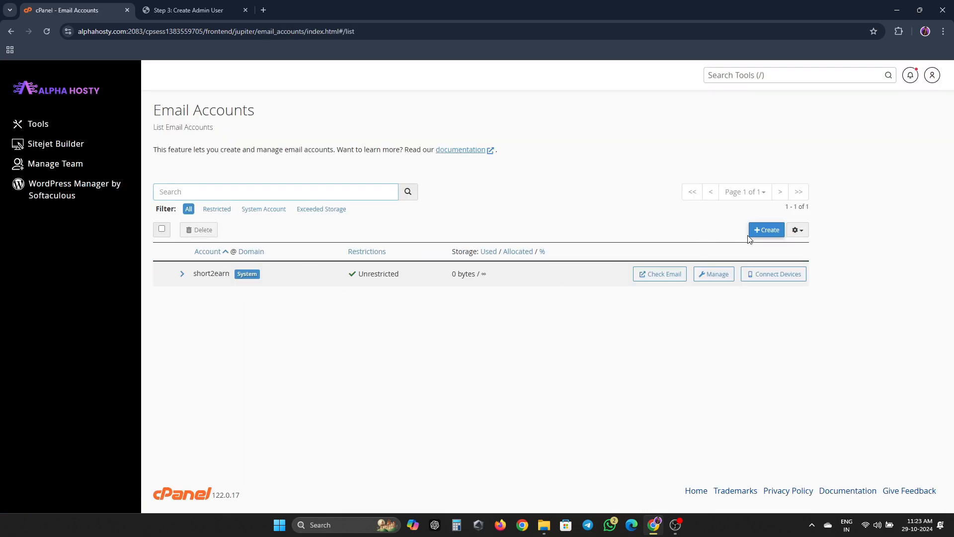
pyautogui.click(754, 236)
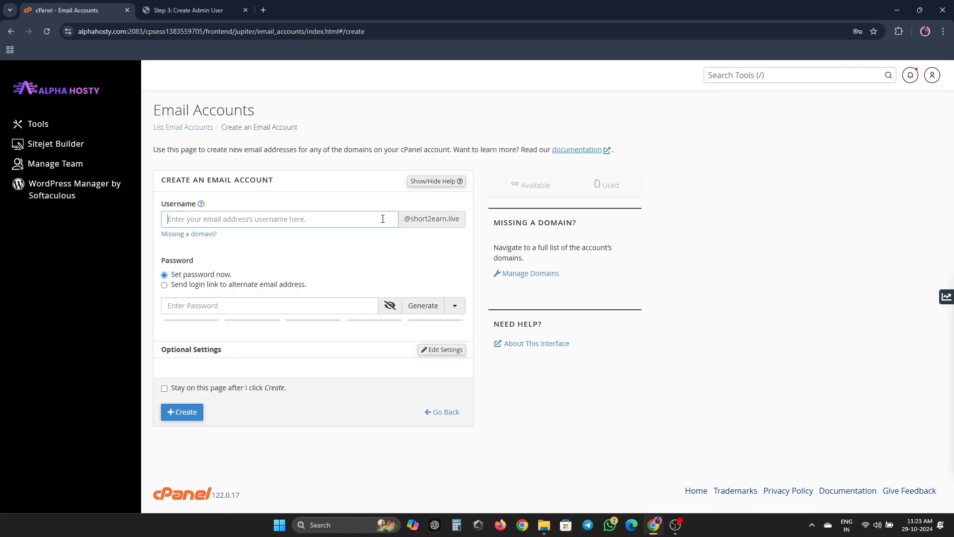
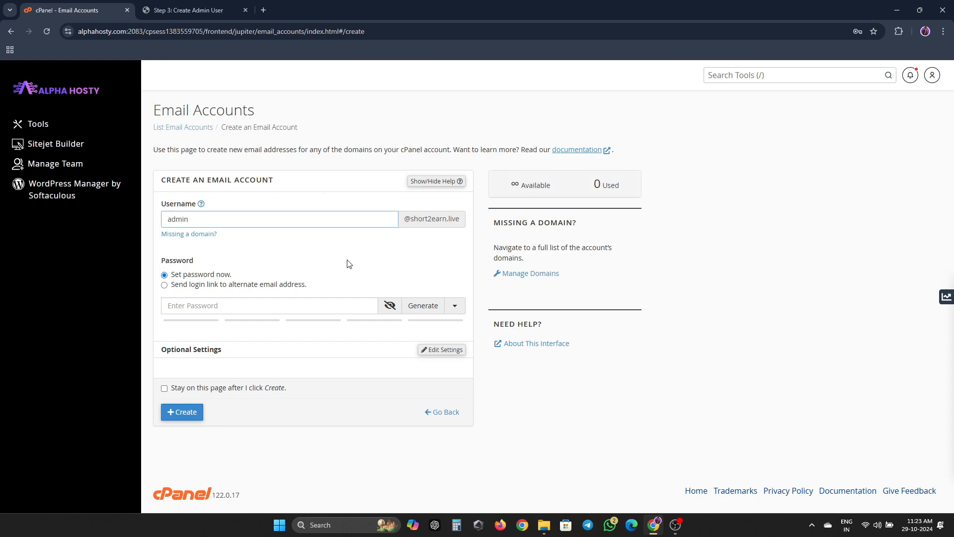
pyautogui.click(286, 304)
pyautogui.click(415, 307)
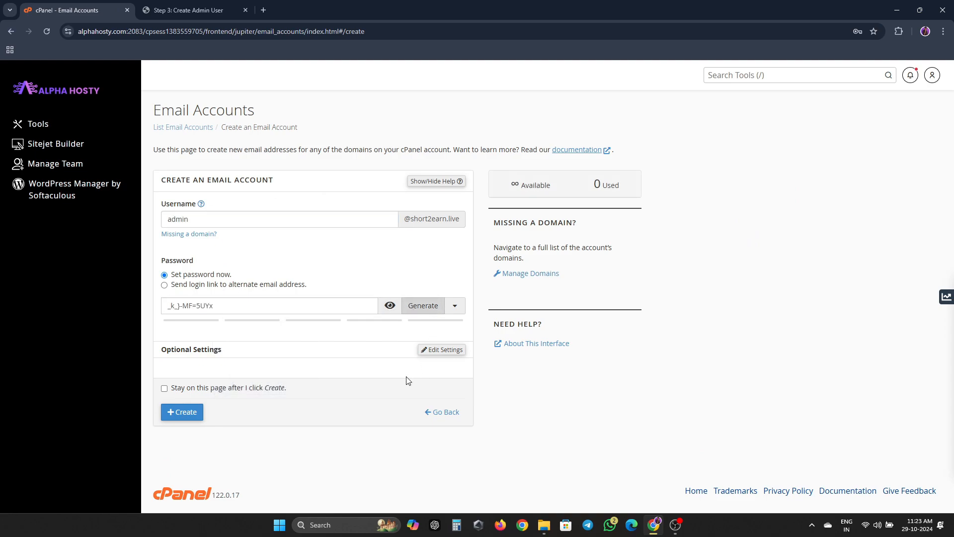
pyautogui.click(389, 305)
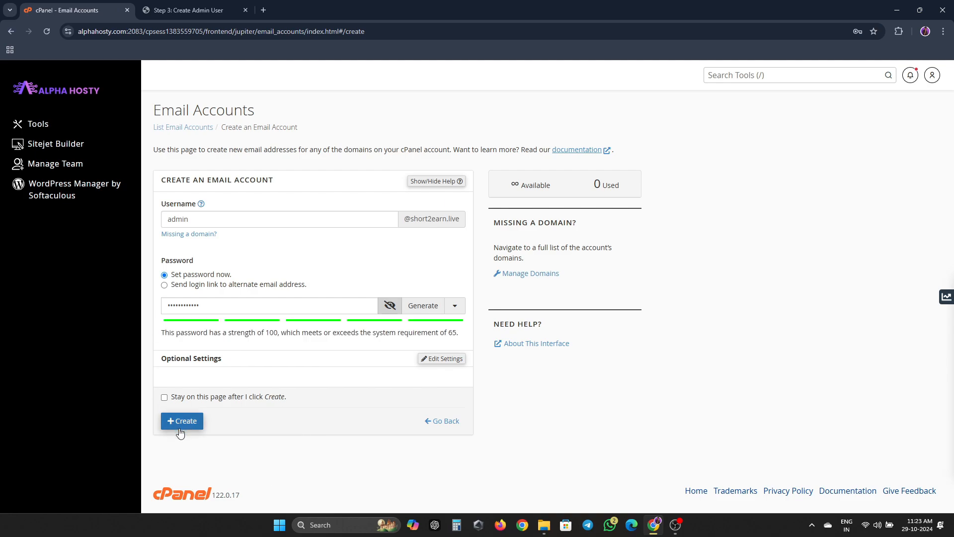
pyautogui.click(180, 427)
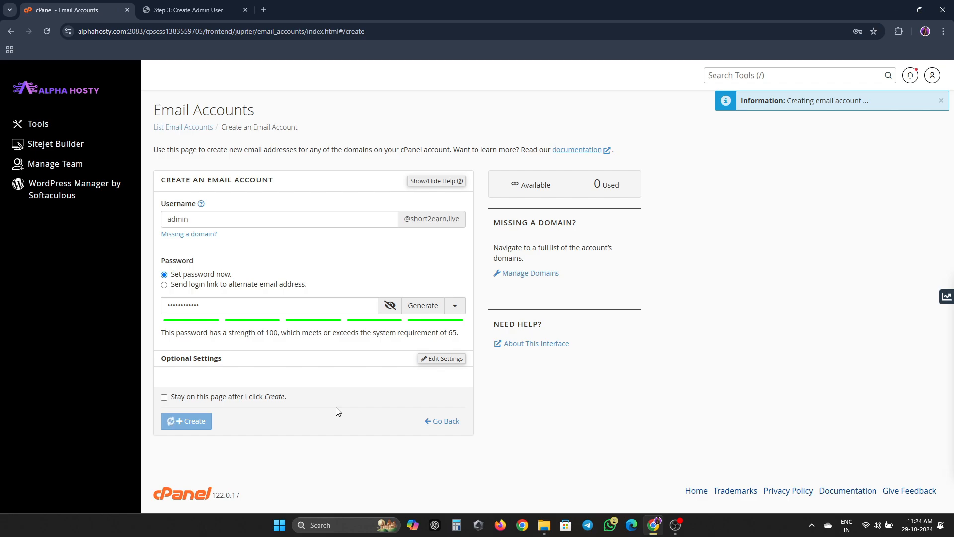
pyautogui.hotkey('ctrl', 'Tab')
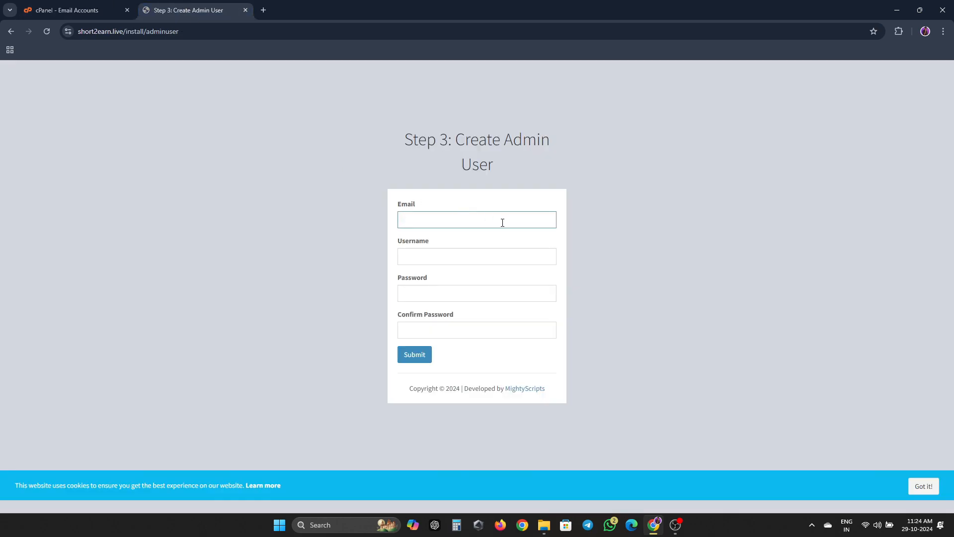
# - Fill in the admin e-mail address using a saved suggestion
pyautogui.click(467, 226)
pyautogui.write('admin')
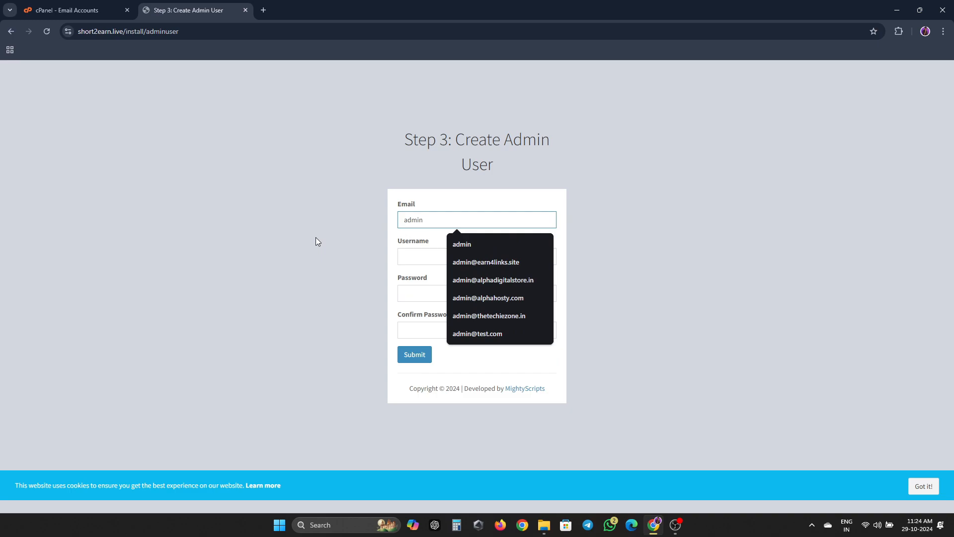
pyautogui.doubleClick(403, 219)
pyautogui.write('es')
pyautogui.hotkey('ctrl', 'a')
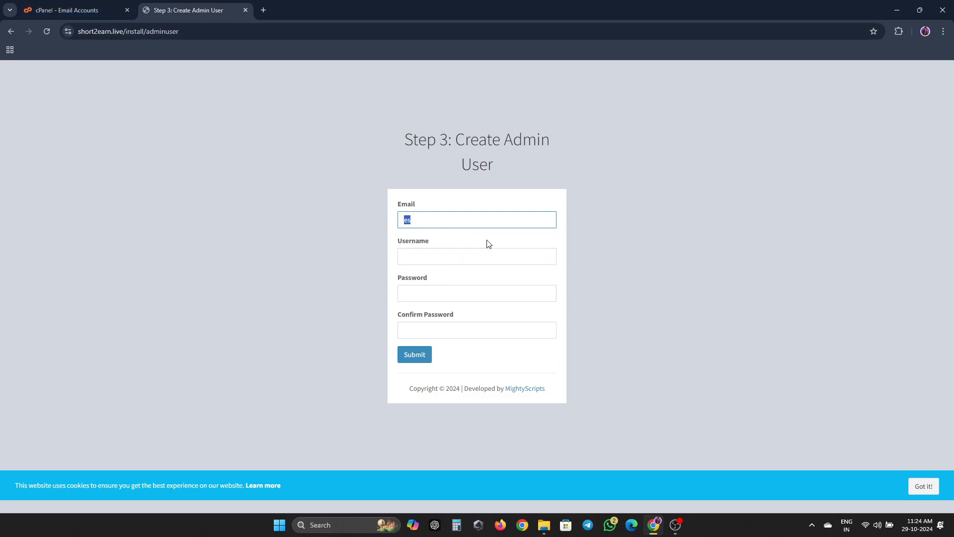
pyautogui.write('e')
pyautogui.click(478, 248)
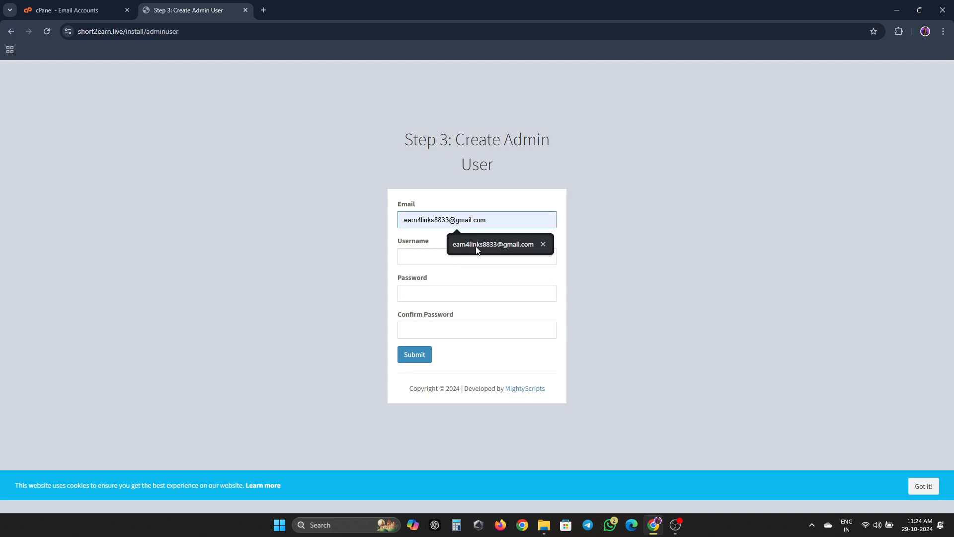
# - Set the username to admin, enter and confirm the password, and submit
pyautogui.click(464, 258)
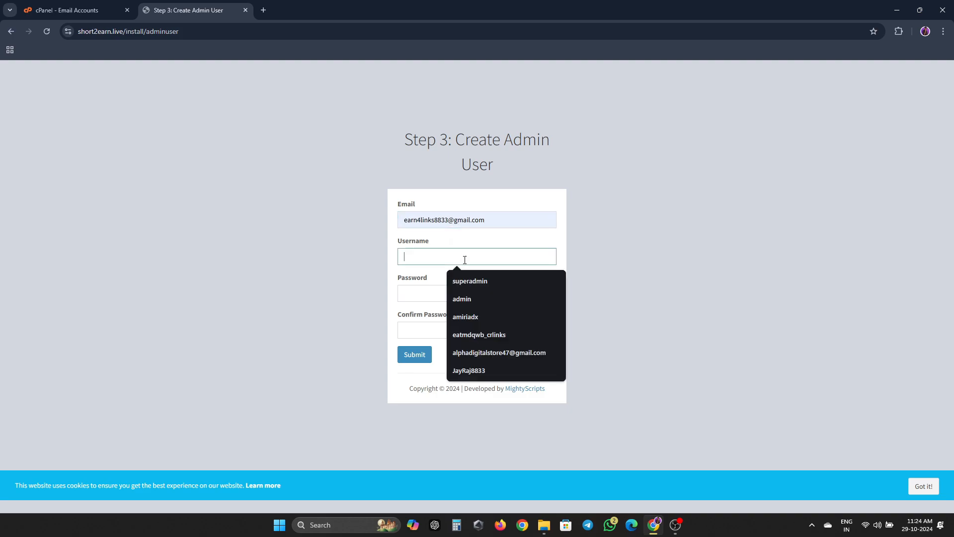
pyautogui.click(466, 298)
pyautogui.click(456, 295)
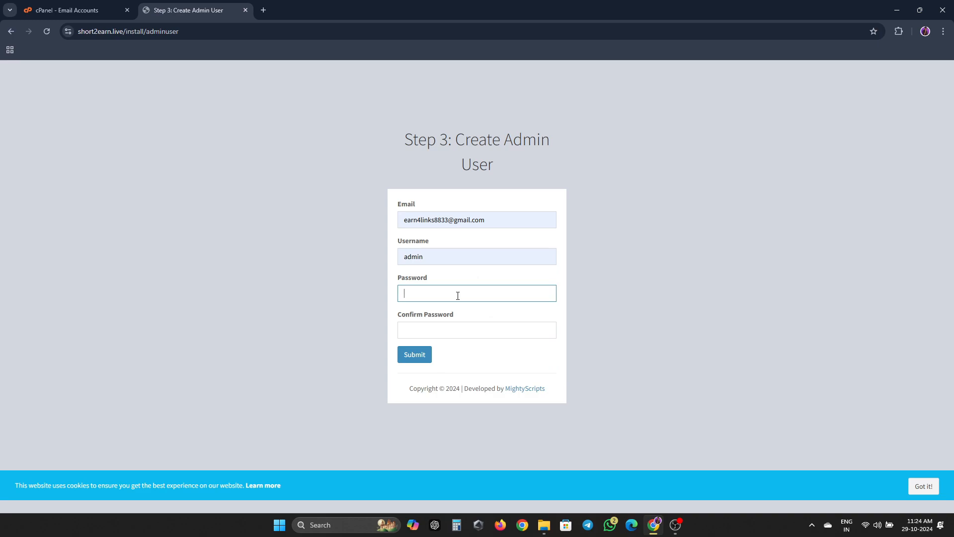
pyautogui.write('•••••••••••')
pyautogui.press('Tab')
pyautogui.write('•••')
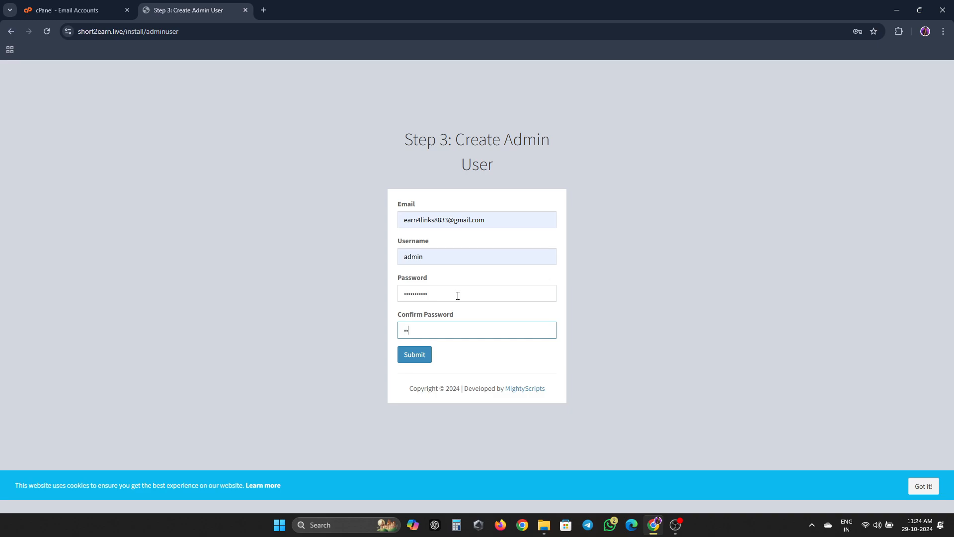
pyautogui.write('••••••••')
pyautogui.press('Return')
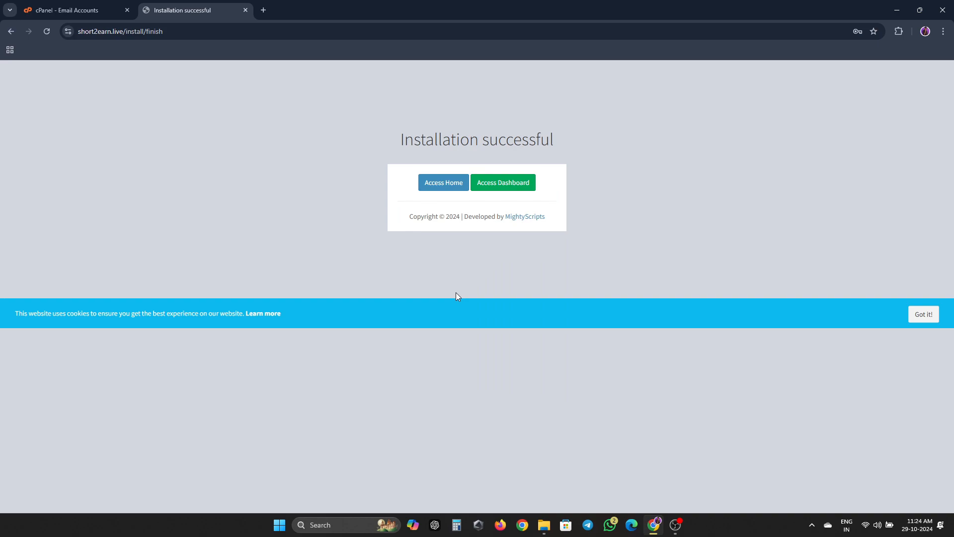
# - Open the AdLinkFly sign-in page and enter username admin with its password
pyautogui.click(511, 183)
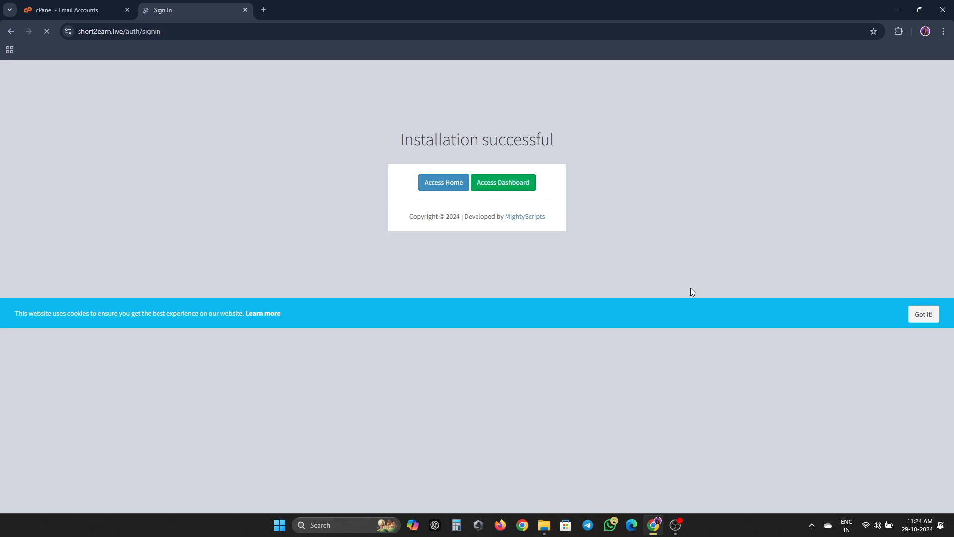
pyautogui.click(481, 204)
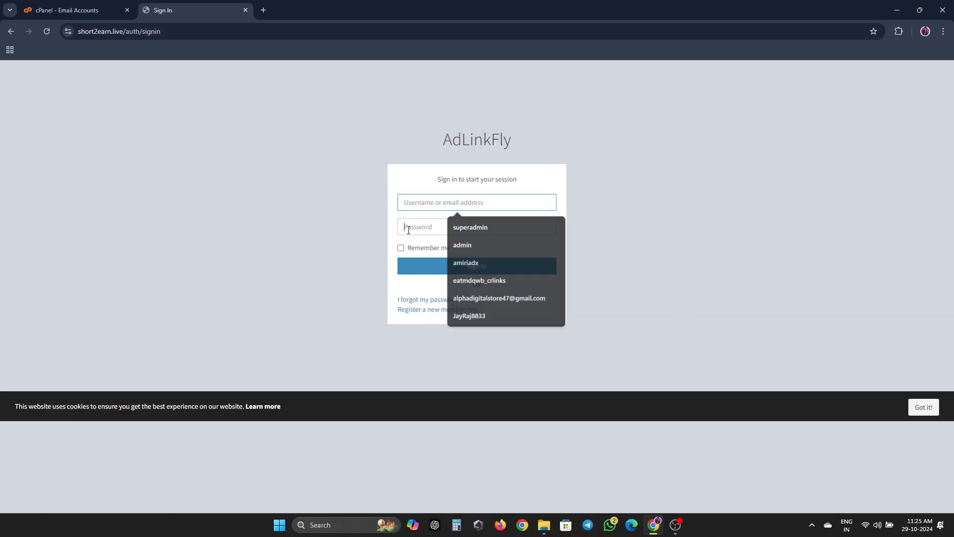
pyautogui.write('admin')
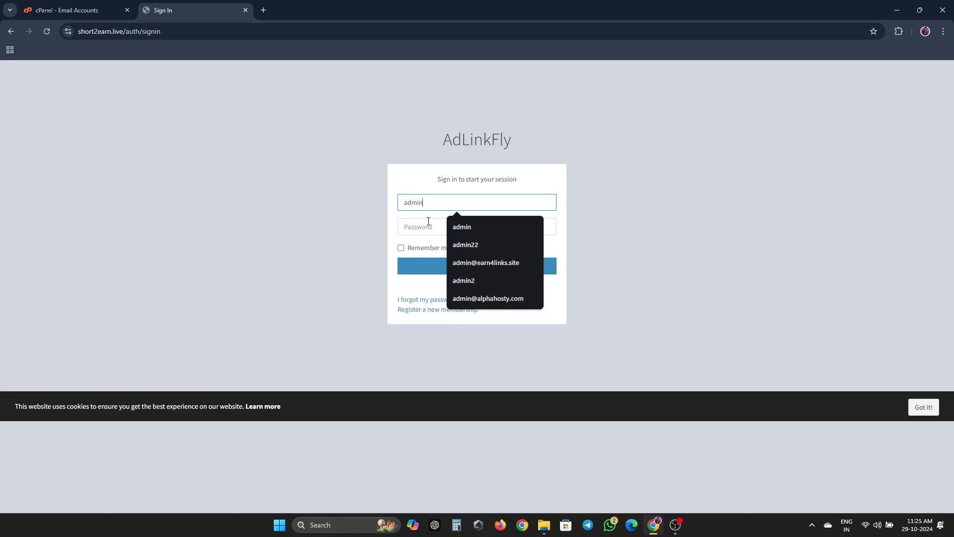
pyautogui.click(428, 221)
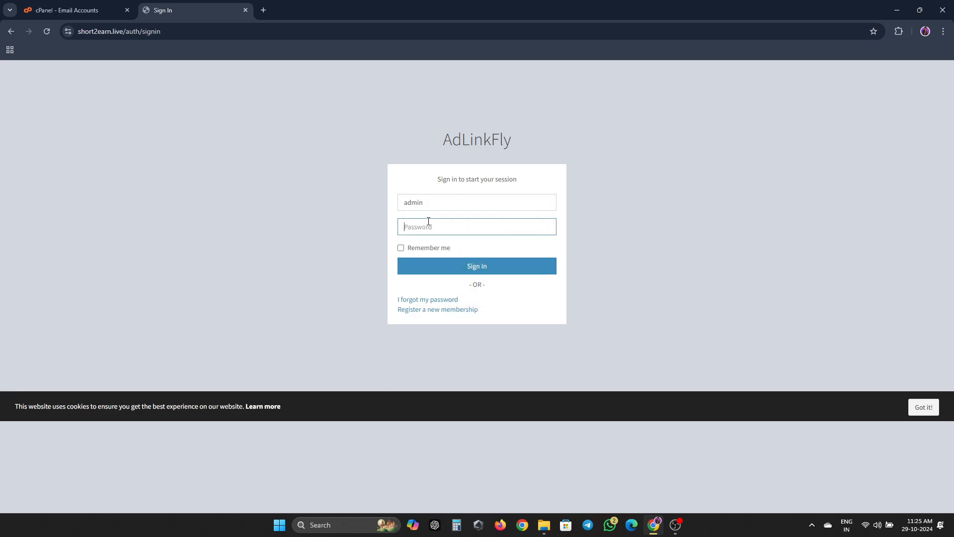
pyautogui.write('••••••••••')
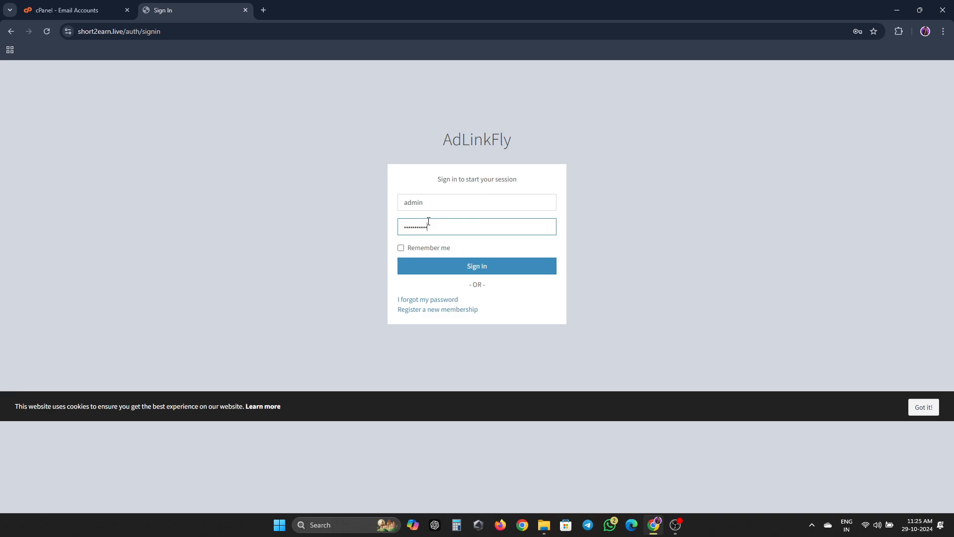
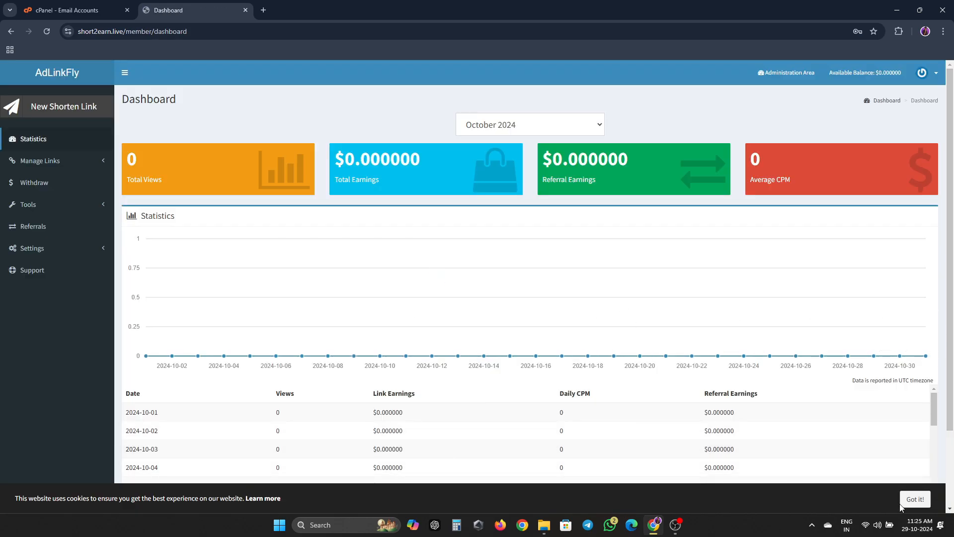
# - Dismiss the cookie notice, open the Administration Area, and close the cPanel Email Accounts tab
pyautogui.click(907, 495)
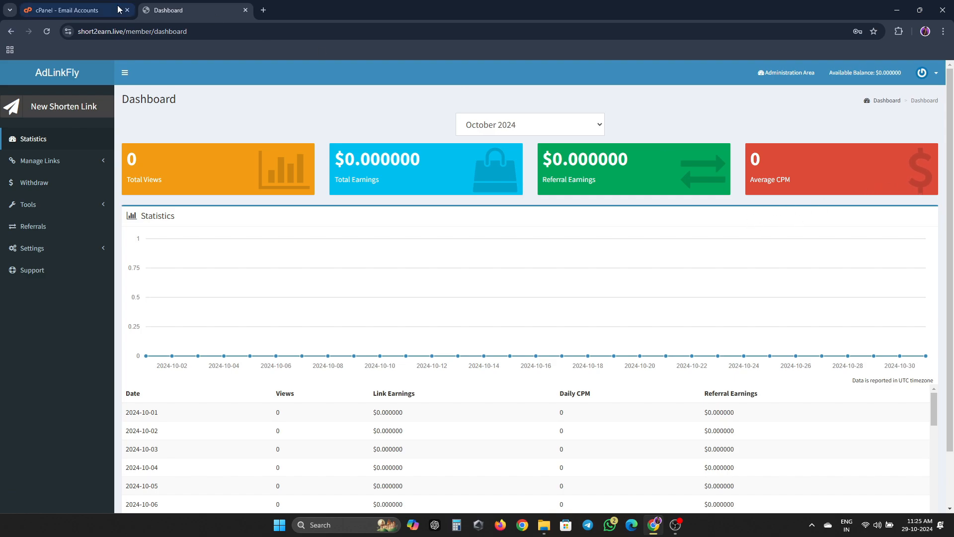
pyautogui.click(789, 74)
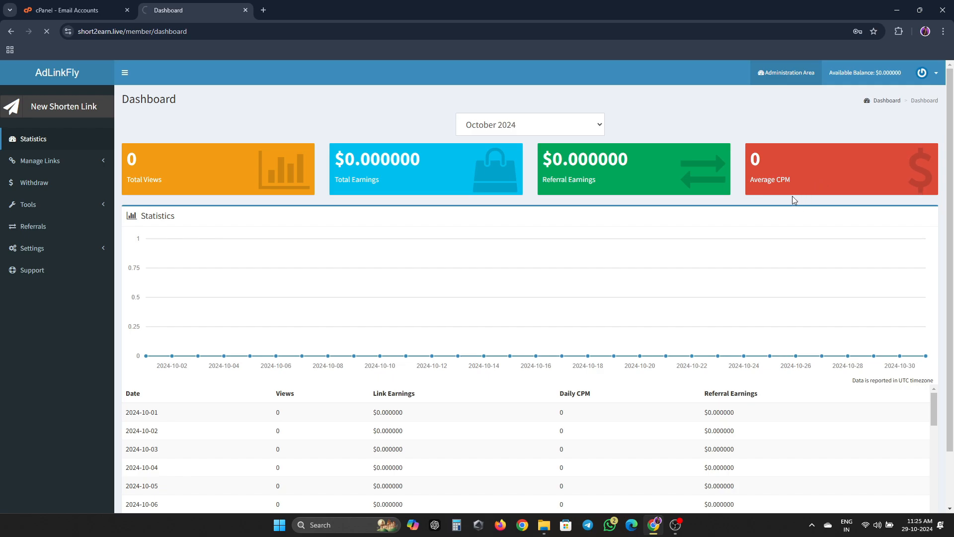
pyautogui.click(75, 10)
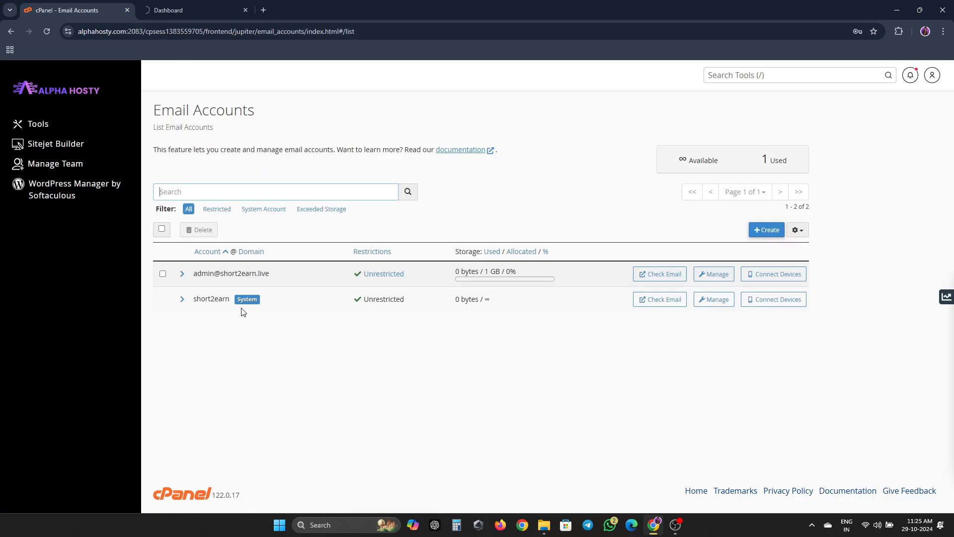
pyautogui.click(128, 10)
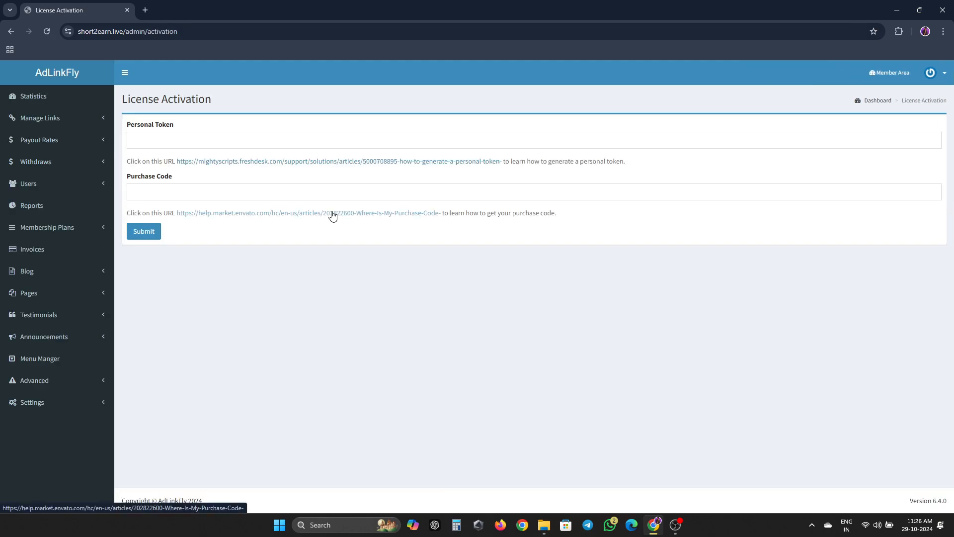
# - Open License Activation.txt side by side with the browser's License Activation page
pyautogui.click(366, 138)
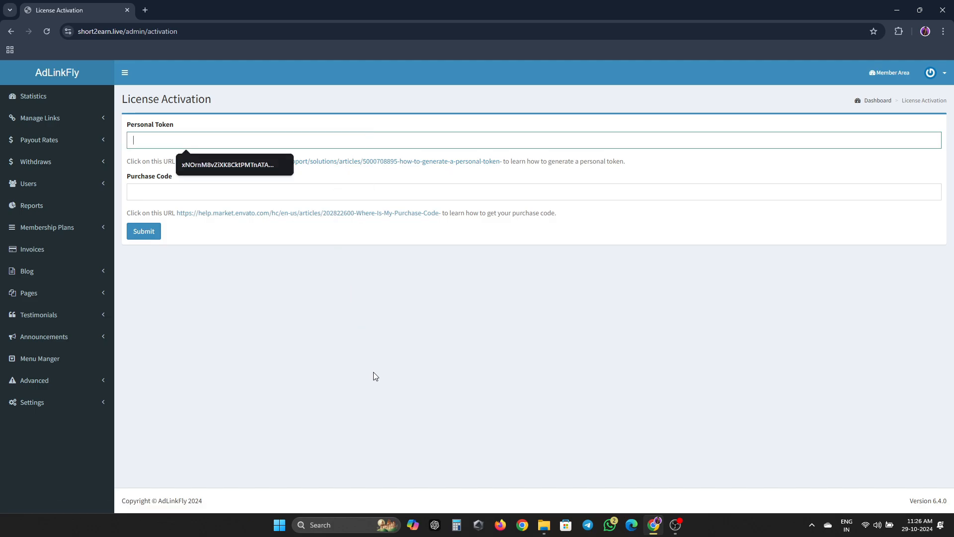
pyautogui.press('super+Right')
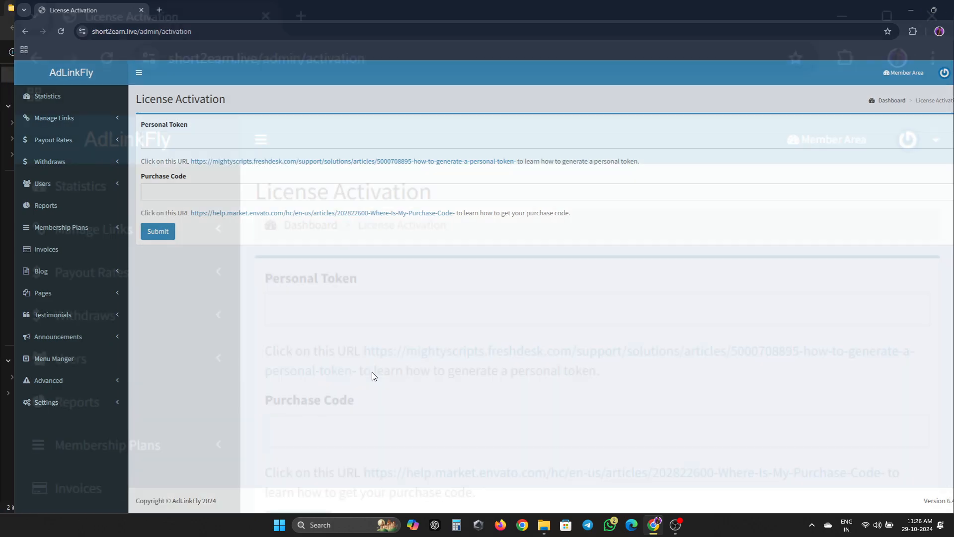
pyautogui.click(315, 224)
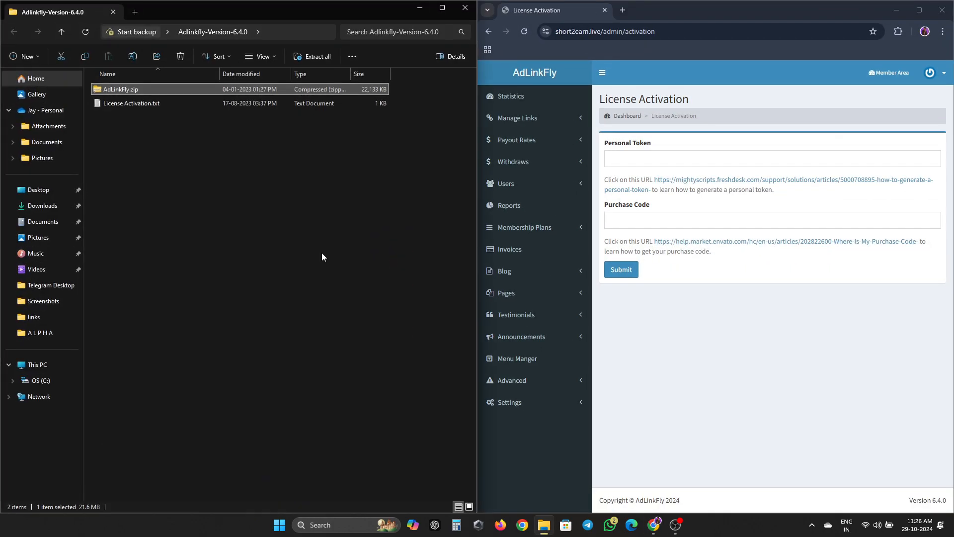
pyautogui.click(170, 105)
pyautogui.doubleClick(169, 105)
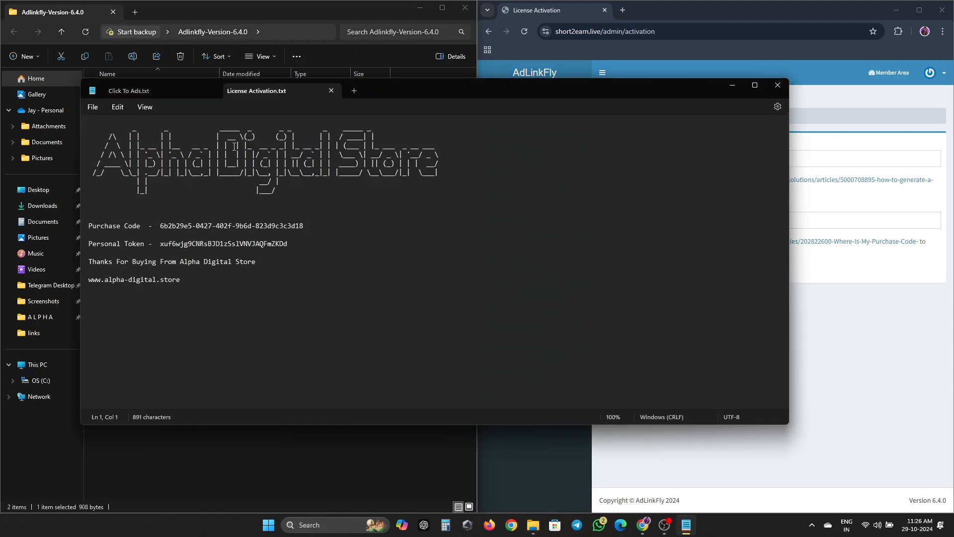
pyautogui.press('super+Left')
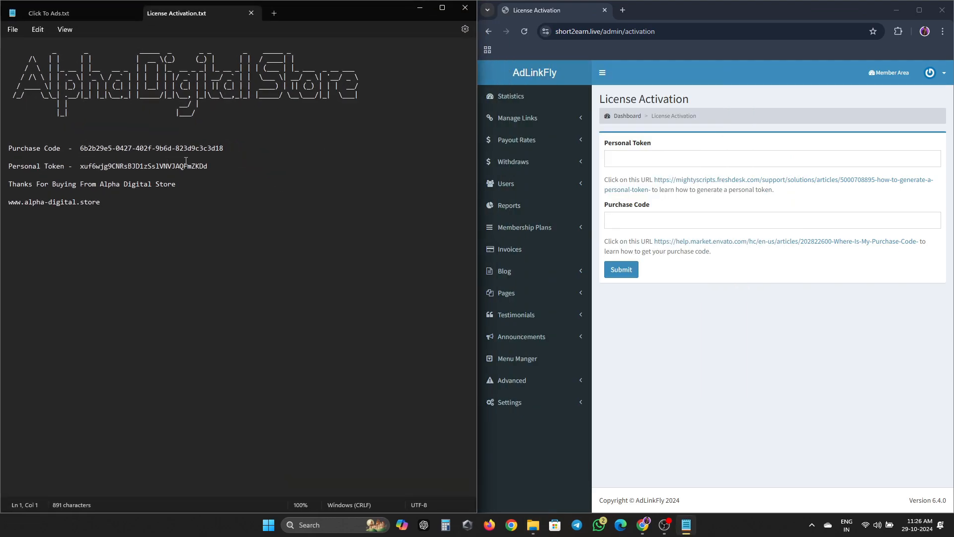
# - Copy the purchase code and personal token from the text file into their fields
pyautogui.moveTo(80, 148); pyautogui.dragTo(166, 155)
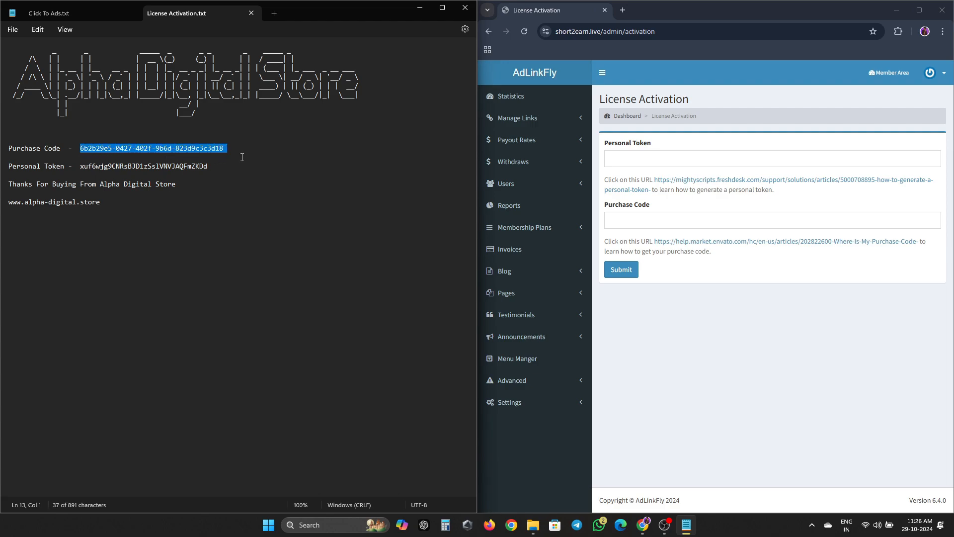
pyautogui.hotkey('shift', 'Left')
pyautogui.hotkey('ctrl', 'c')
pyautogui.click(616, 218)
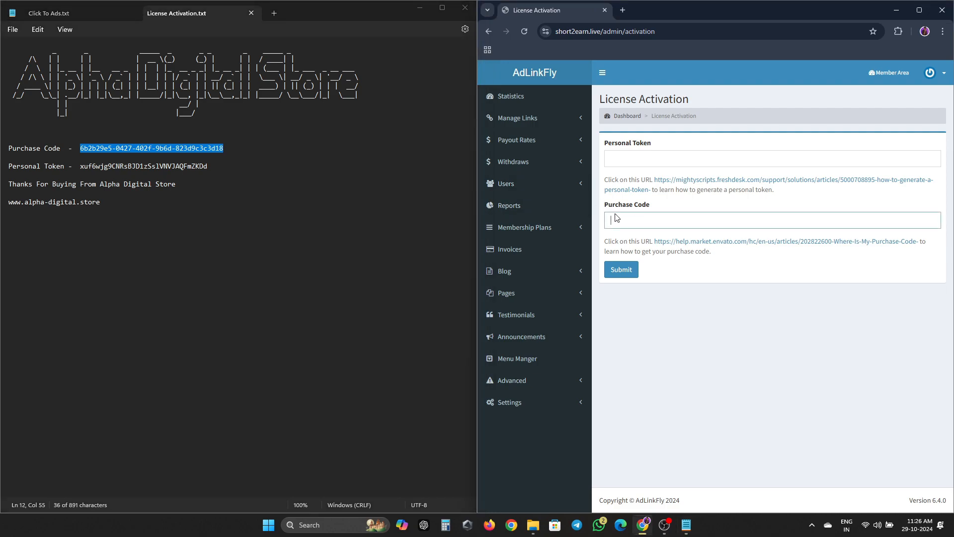
pyautogui.hotkey('ctrl', 'v')
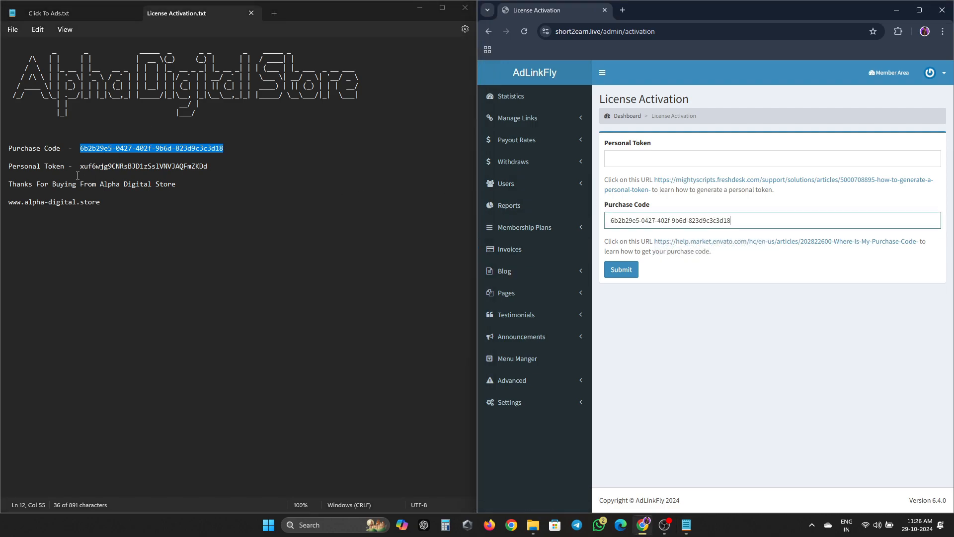
pyautogui.doubleClick(99, 166)
pyautogui.hotkey('ctrl', 'c')
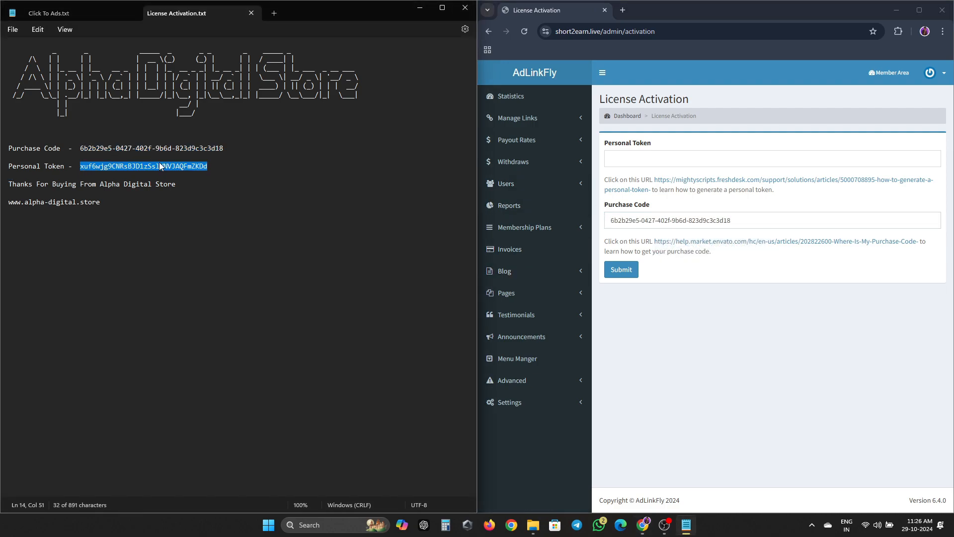
pyautogui.click(745, 158)
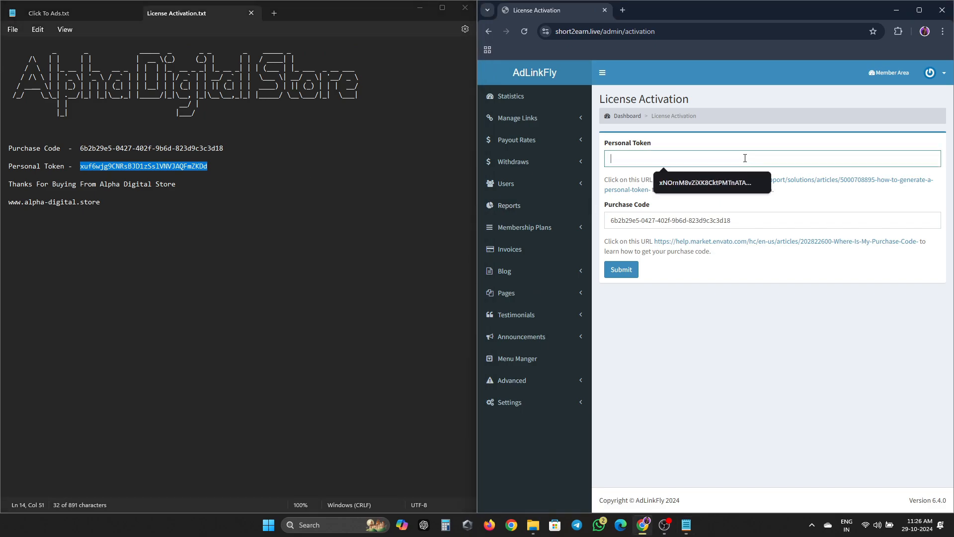
pyautogui.hotkey('ctrl', 'v')
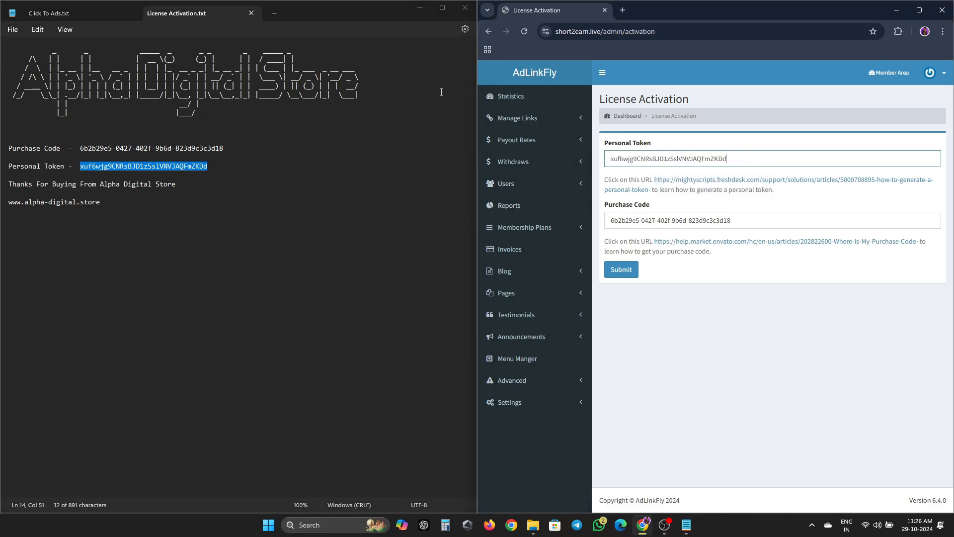
# - Close the text file, maximize the browser, and submit the license details
pyautogui.click(465, 8)
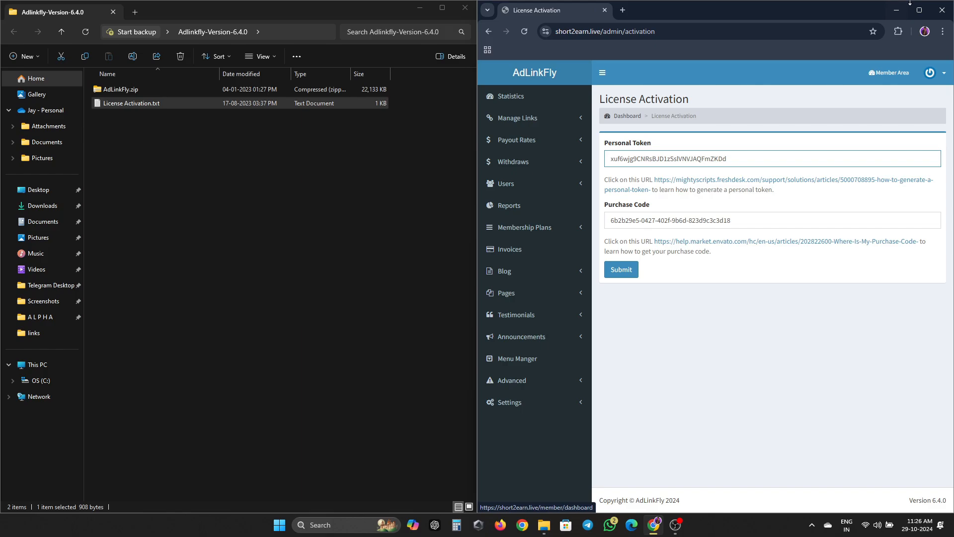
pyautogui.click(919, 11)
pyautogui.click(142, 236)
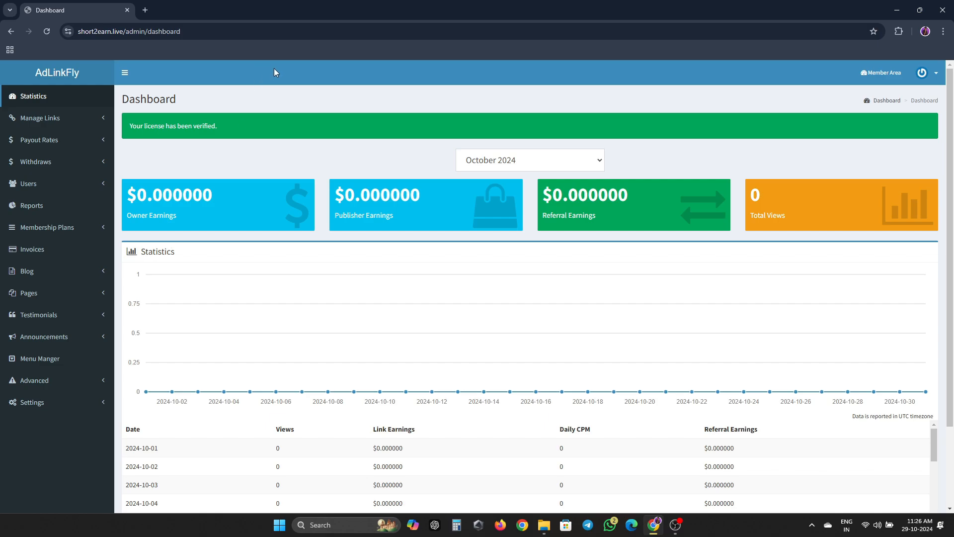
# - In Settings, replace the Site Name AdLinkFly with Short2Earn
pyautogui.click(70, 403)
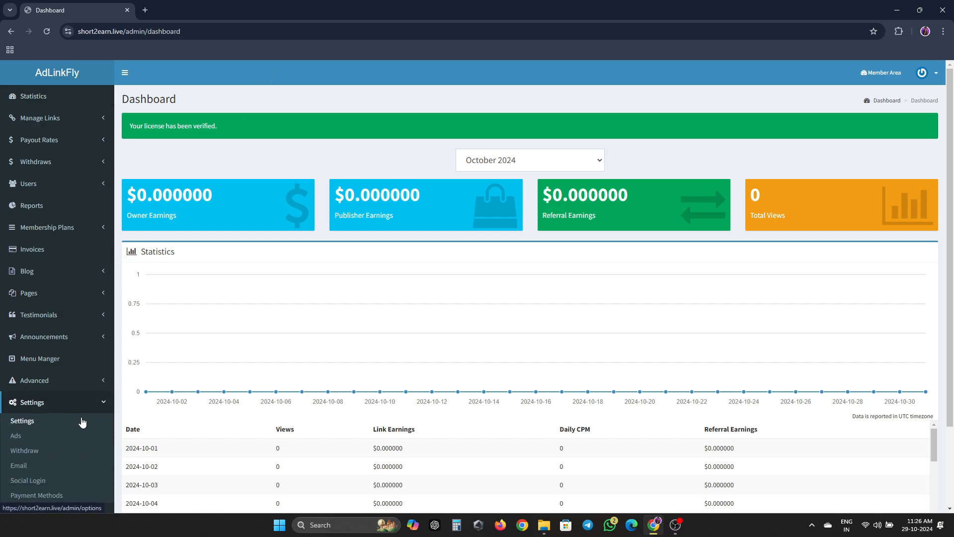
pyautogui.click(82, 421)
pyautogui.click(429, 161)
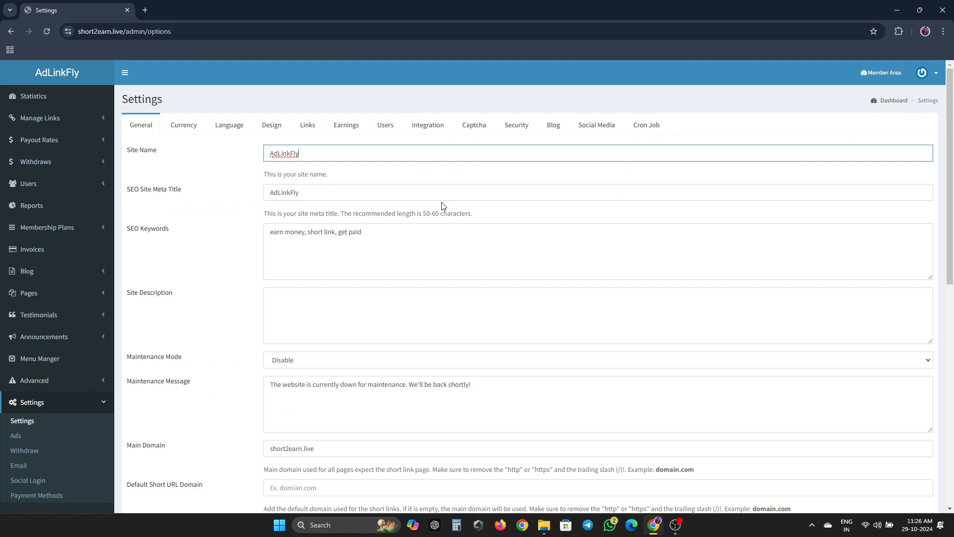
pyautogui.hotkey('ctrl', 'a')
pyautogui.write('Short2Earn')
# - Paste Short2Earn into the SEO Site Meta Title and open a new browser tab
pyautogui.hotkey('ctrl', 'a')
pyautogui.hotkey('ctrl', 'c')
pyautogui.click(368, 192)
pyautogui.hotkey('ctrl', 'a')
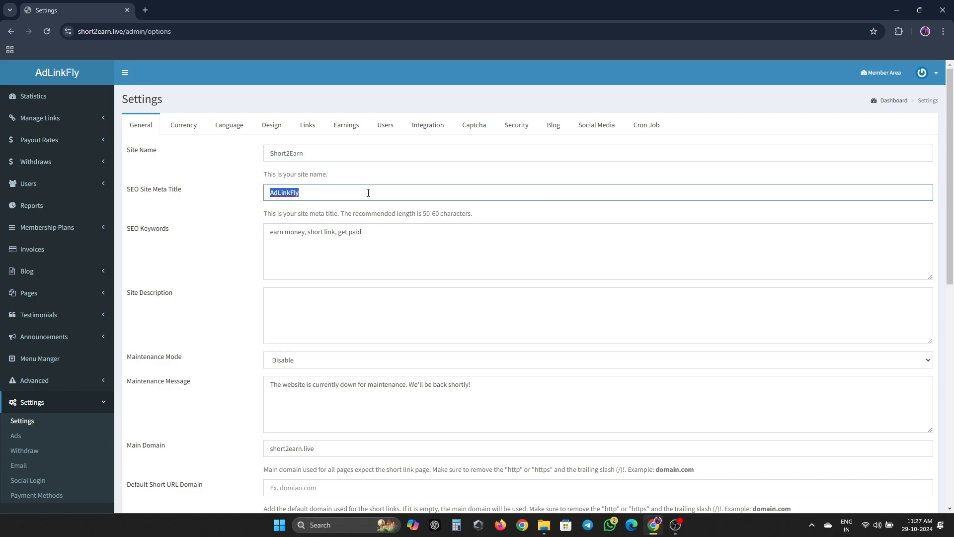
pyautogui.hotkey('ctrl', 'v')
pyautogui.hotkey('ctrl', 't')
pyautogui.click(331, 33)
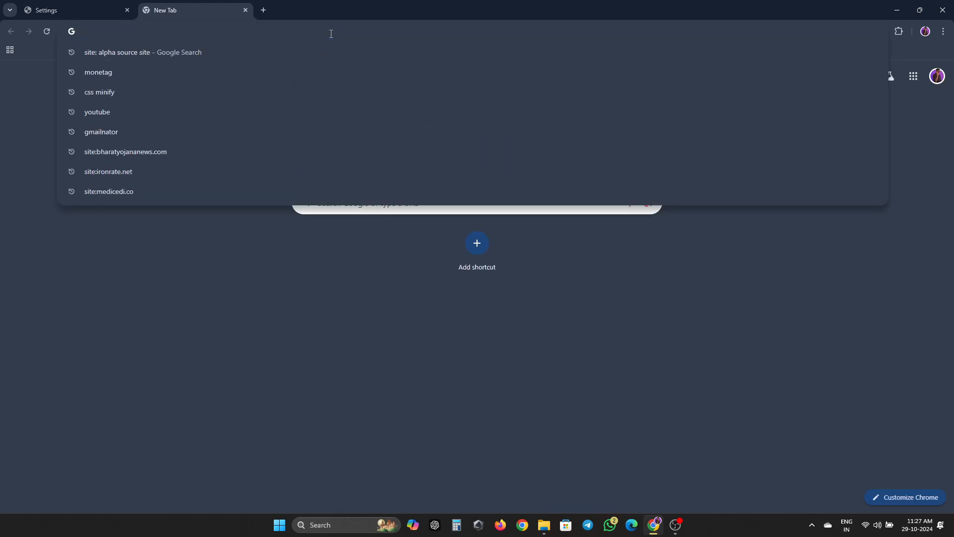
# - Load the GrowthBar meta description generator from growthbarseo.com
pyautogui.write('growthbarseo.com/meta-description-generator/')
pyautogui.press('Return')
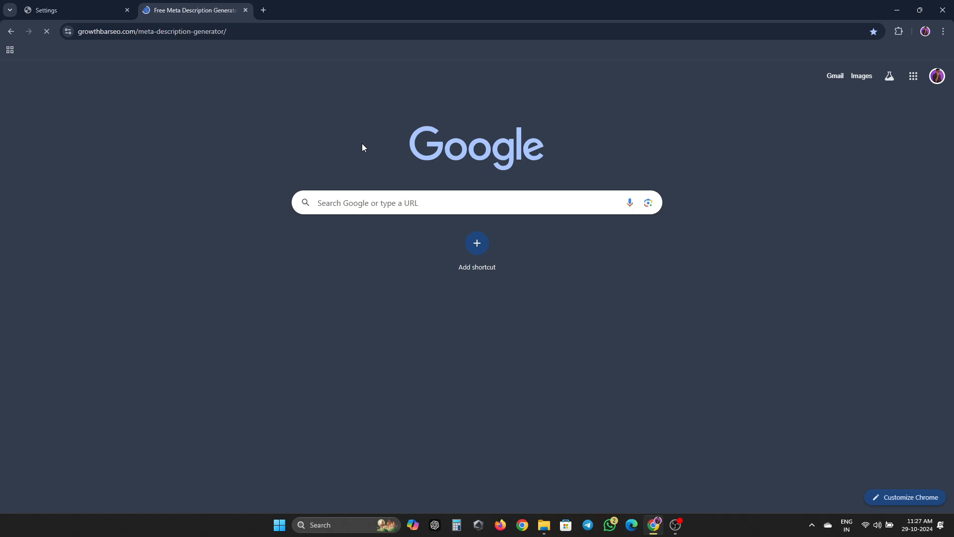
pyautogui.click(41, 5)
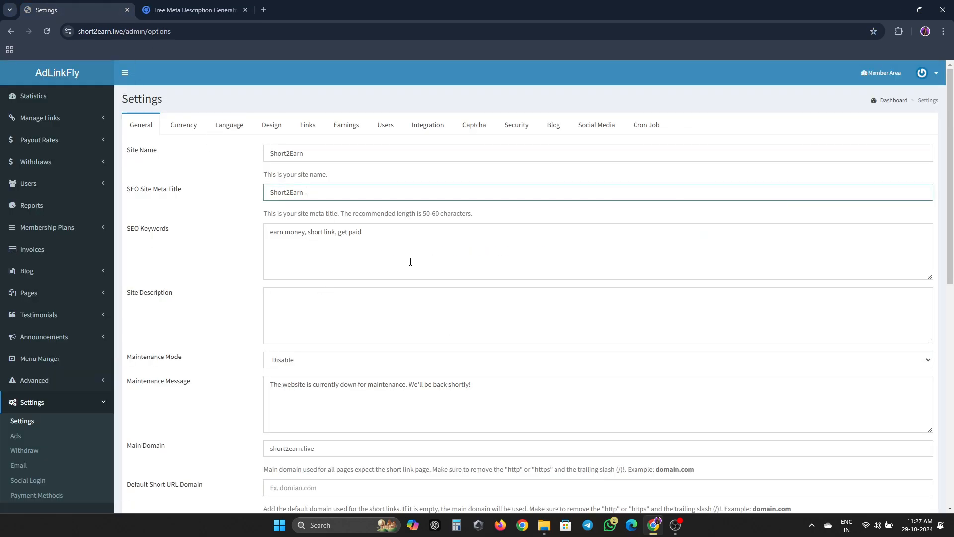
pyautogui.click(193, 10)
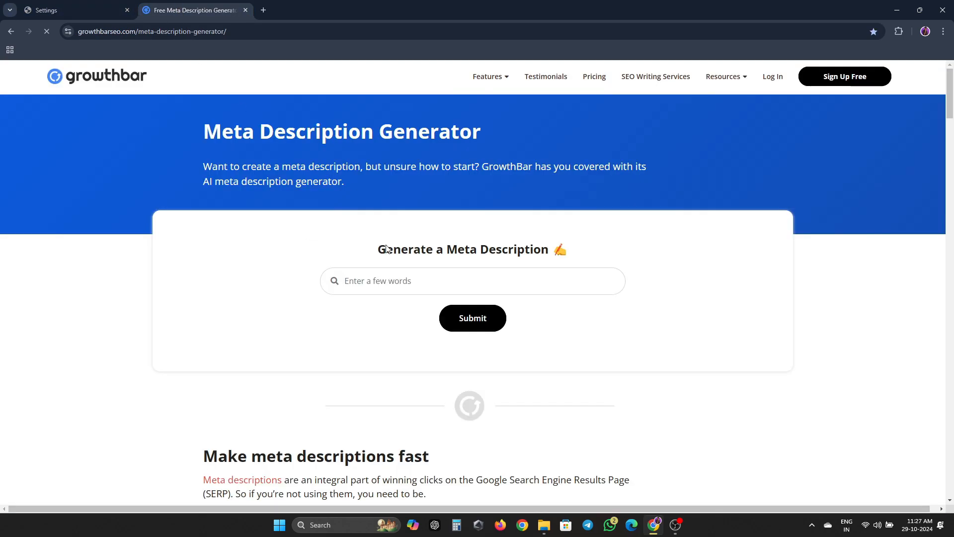
pyautogui.click(409, 280)
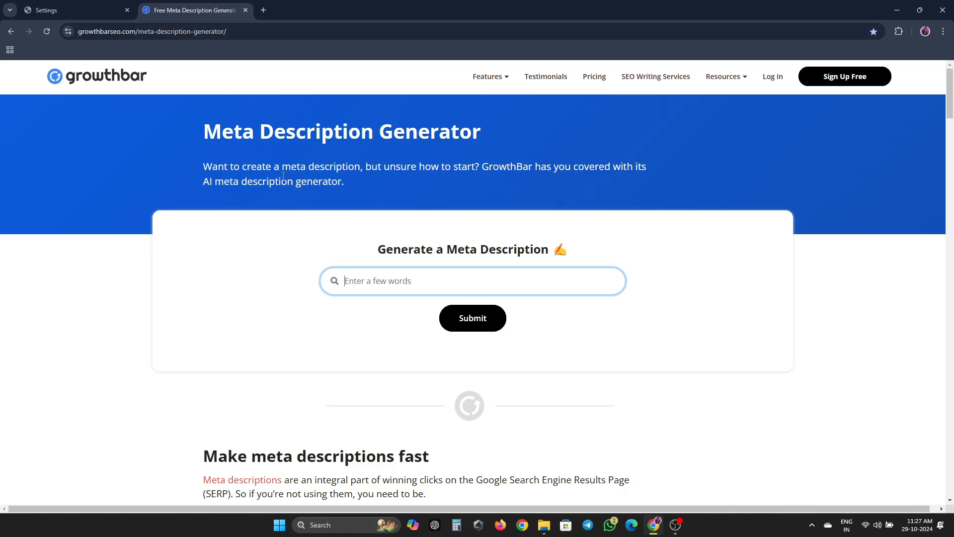
# - Copy the site name Short2Earn into the generator's prompt box
pyautogui.click(62, 6)
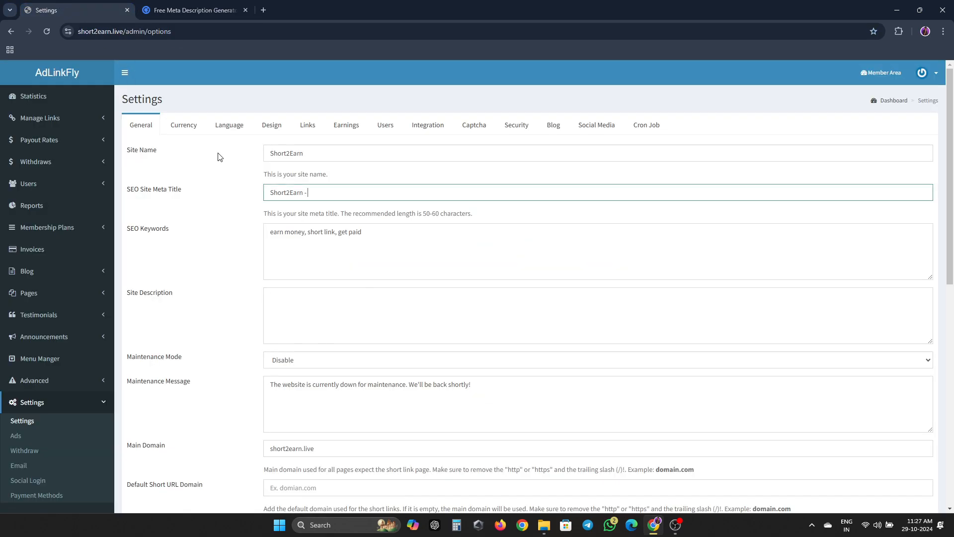
pyautogui.click(310, 147)
pyautogui.hotkey('ctrl', 'a')
pyautogui.hotkey('ctrl', 'c')
pyautogui.hotkey('ctrl', 'Tab')
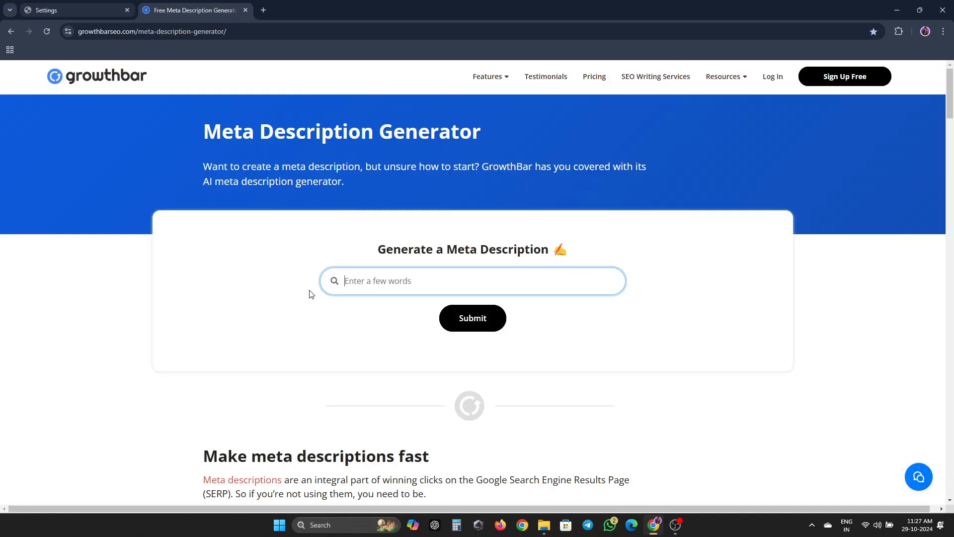
pyautogui.hotkey('ctrl', 'v')
pyautogui.hotkey('ctrl', 'Tab')
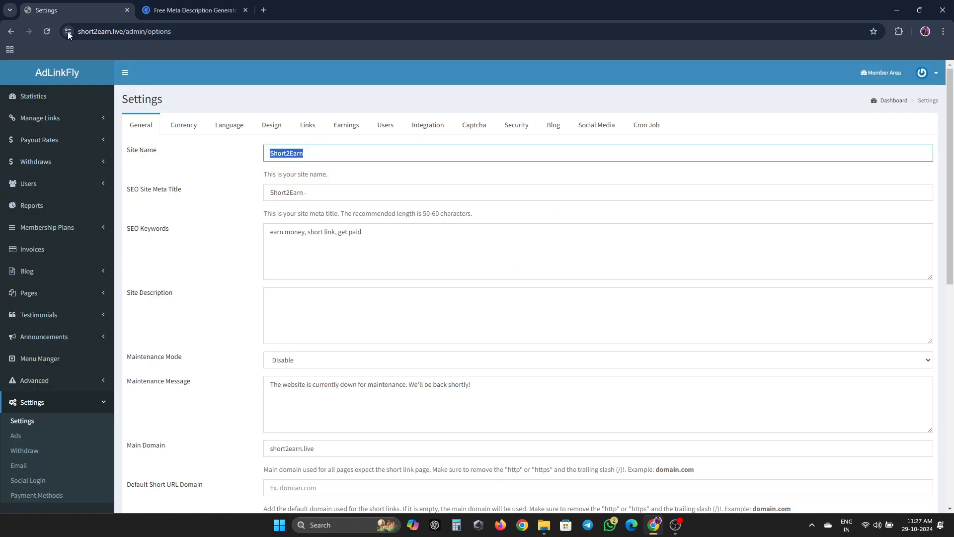
# - Add the site's SEO keywords to the prompt, generate, and copy the resulting description
pyautogui.click(424, 246)
pyautogui.hotkey('ctrl', 'a')
pyautogui.hotkey('ctrl', 'c')
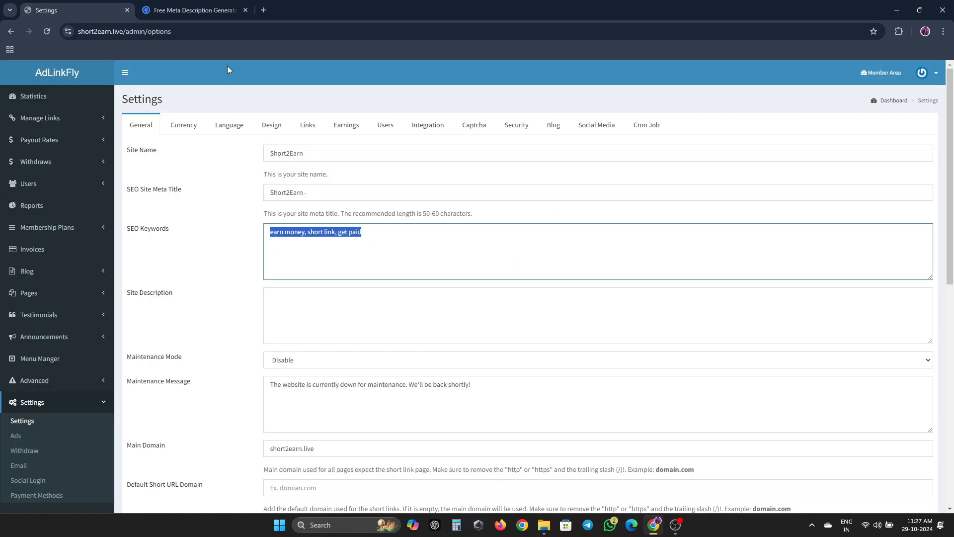
pyautogui.hotkey('ctrl', 'Tab')
pyautogui.hotkey('ctrl', 'v')
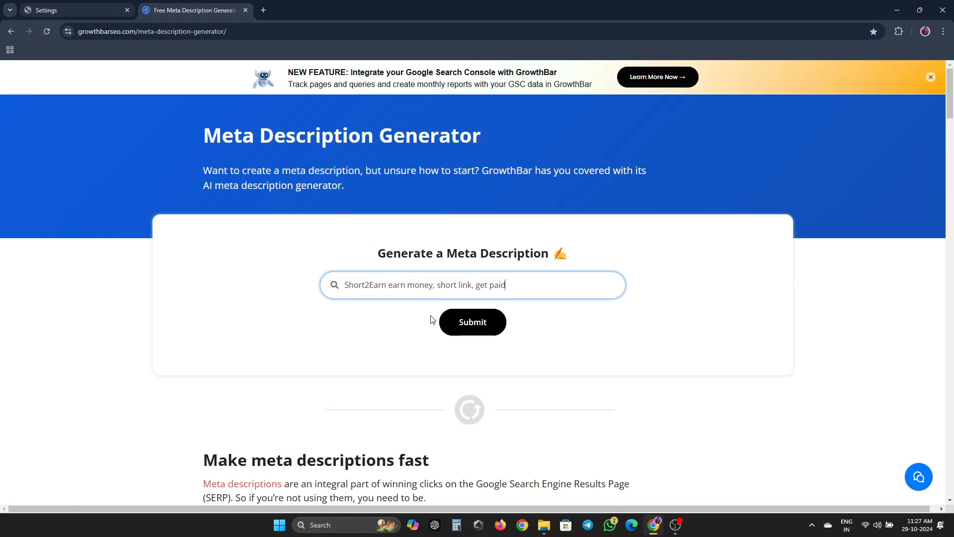
pyautogui.click(485, 323)
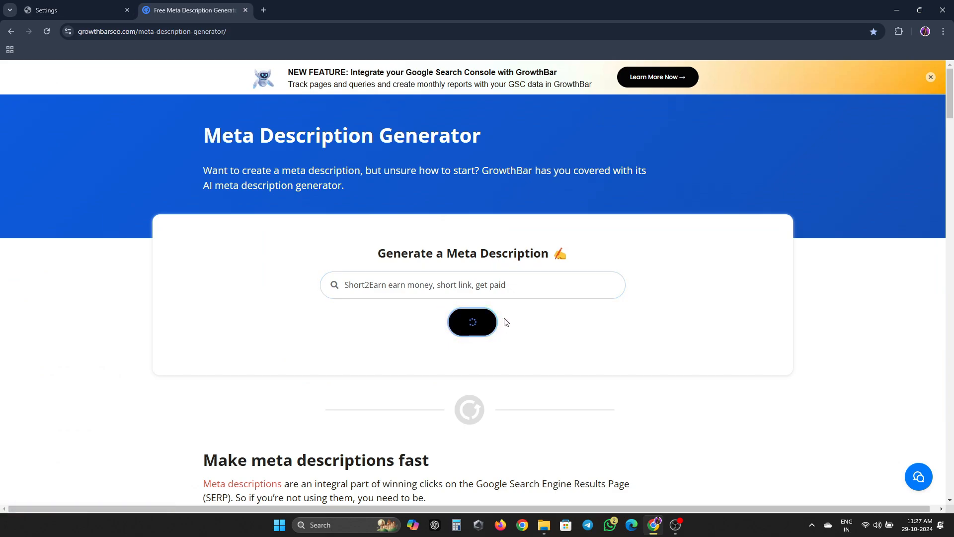
pyautogui.scroll(-2, 555, 328)
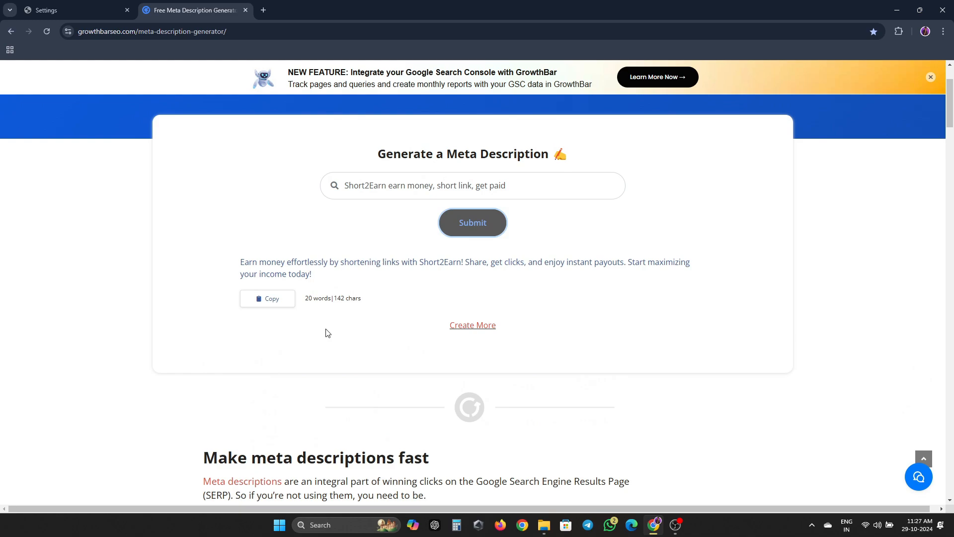
pyautogui.moveTo(244, 260); pyautogui.dragTo(316, 279)
pyautogui.hotkey('ctrl', 'c')
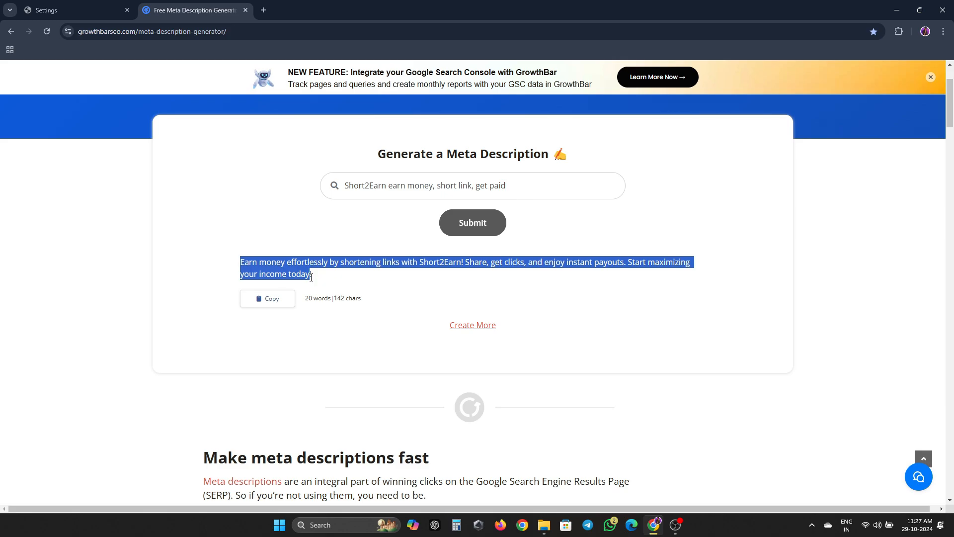
# - Paste the generated meta description into the Site Description field
pyautogui.click(59, 6)
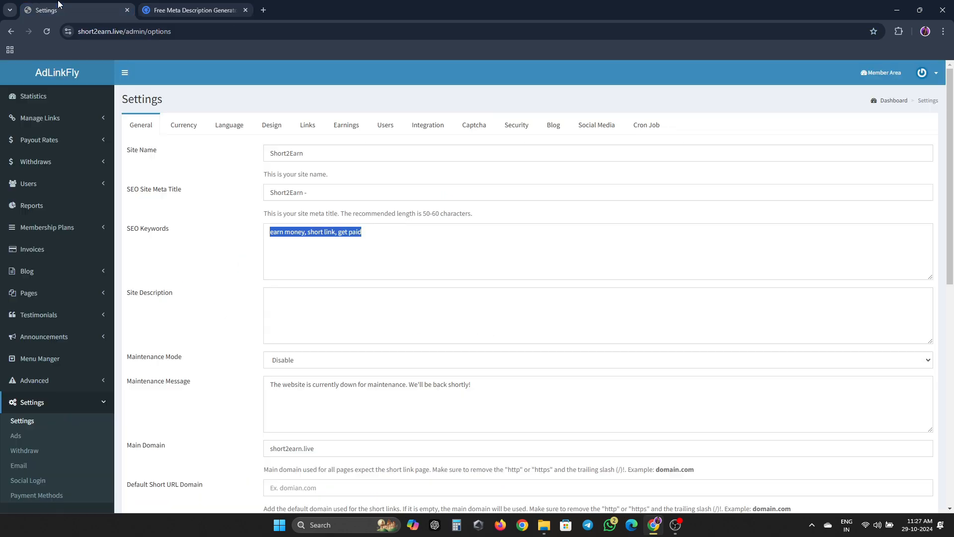
pyautogui.click(353, 302)
pyautogui.hotkey('ctrl', 'v')
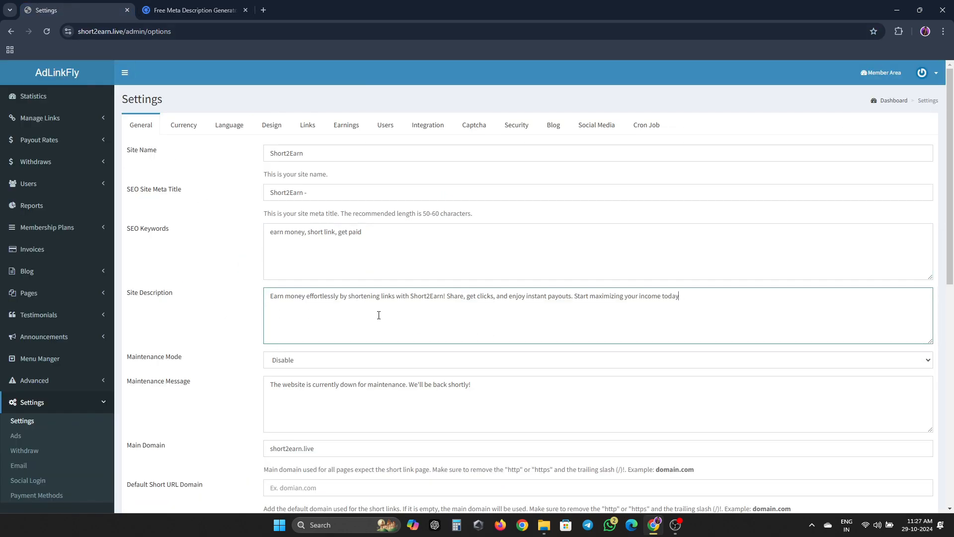
pyautogui.click(387, 194)
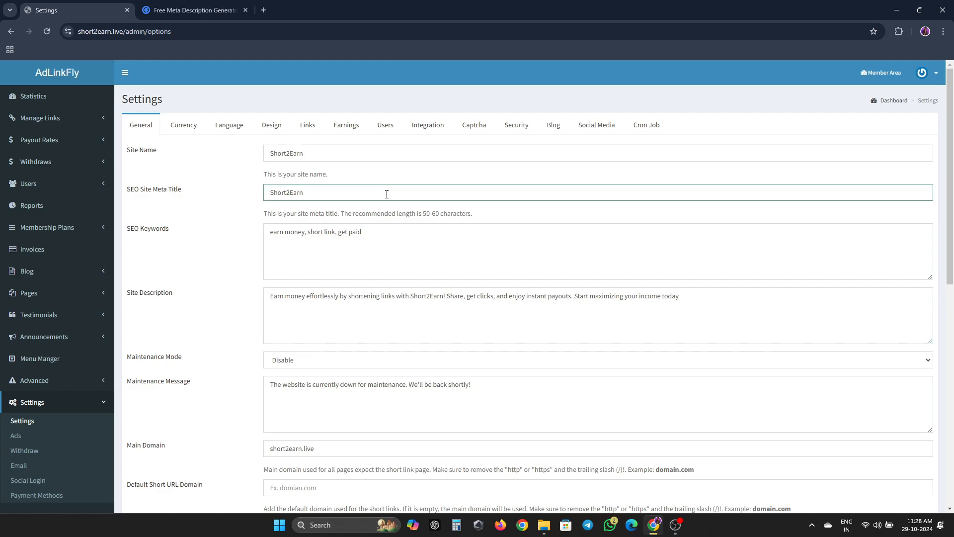
# - Append Short2Earn to the SEO Keywords list
pyautogui.scroll(-2, 386, 194)
pyautogui.click(393, 149)
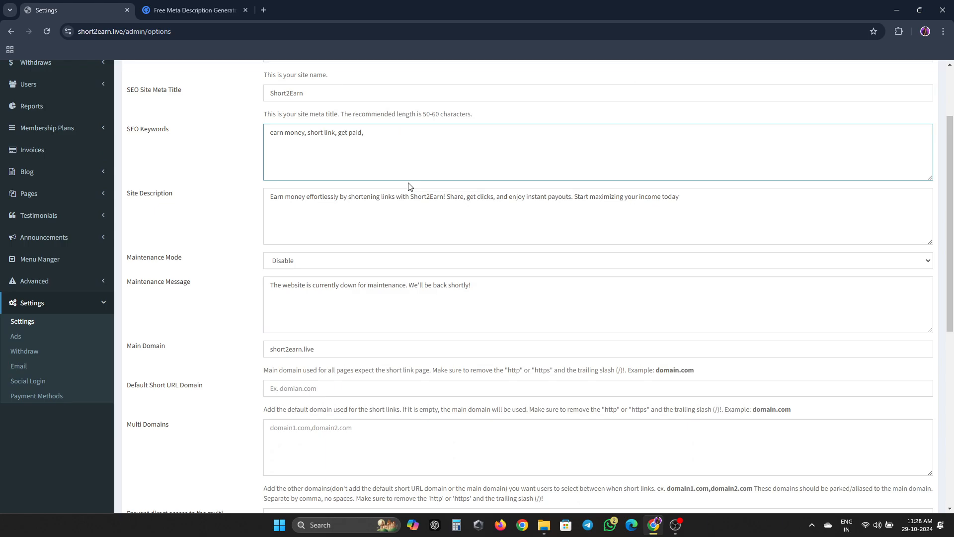
pyautogui.write(',')
pyautogui.press('super+v')
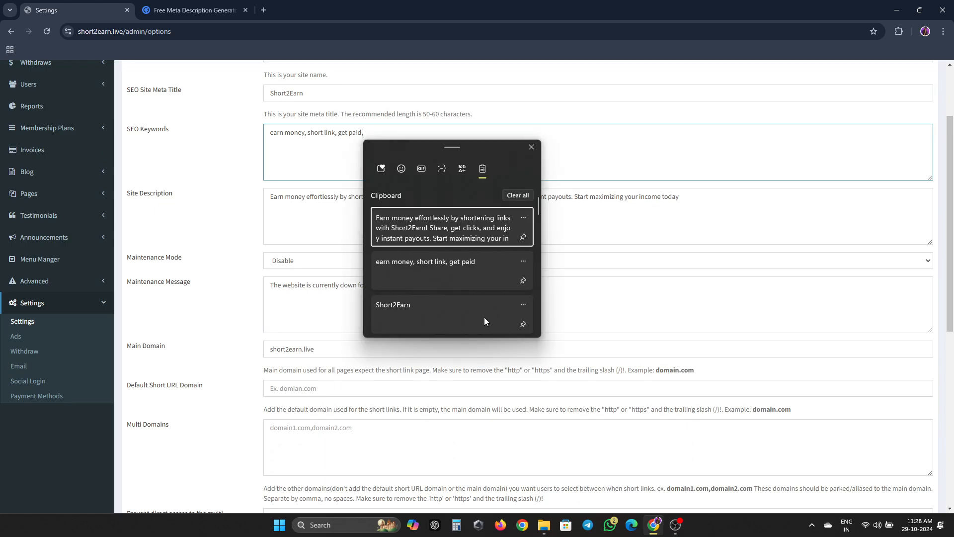
pyautogui.click(412, 308)
# - Set Fake Users, Links and Clicks bases to 120, 514 and 1054, then save
pyautogui.scroll(-4, 407, 286)
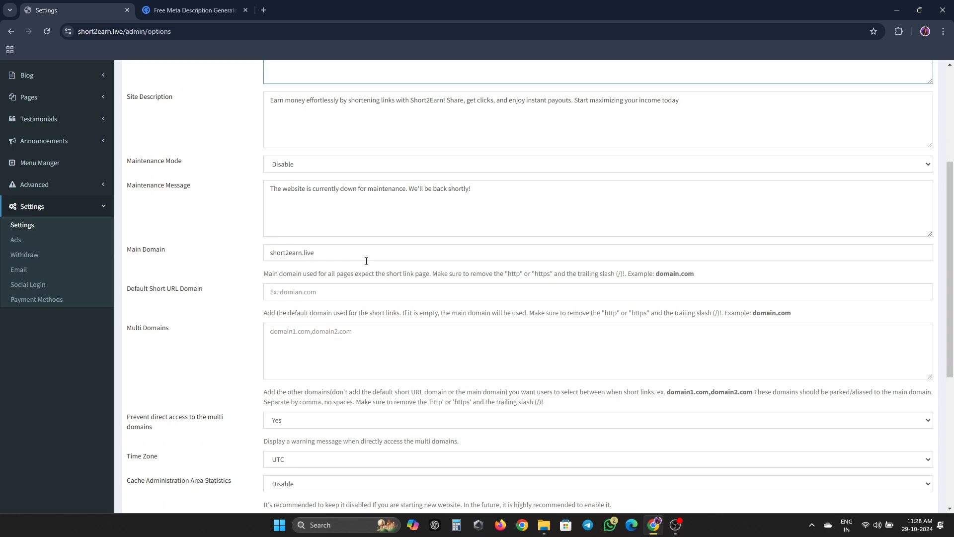
pyautogui.scroll(-3, 359, 181)
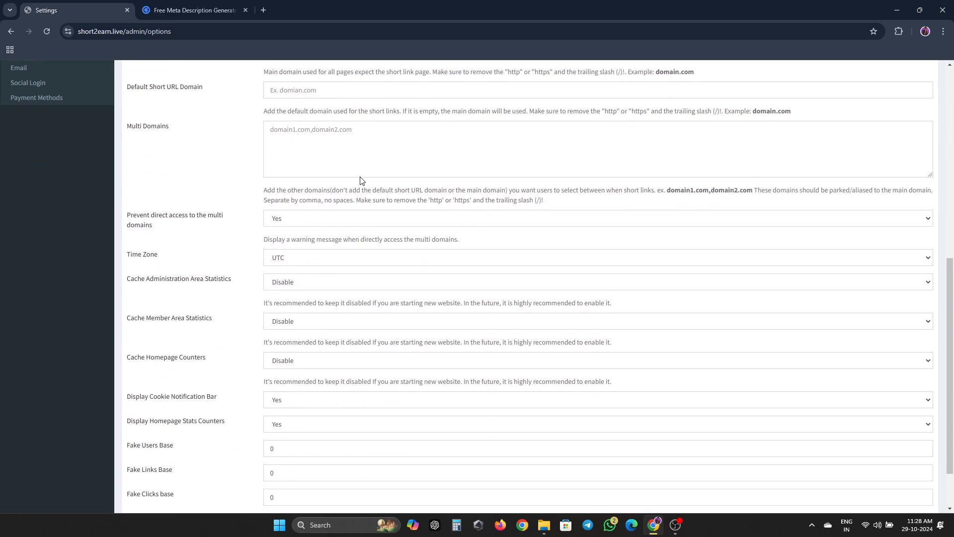
pyautogui.click(288, 382)
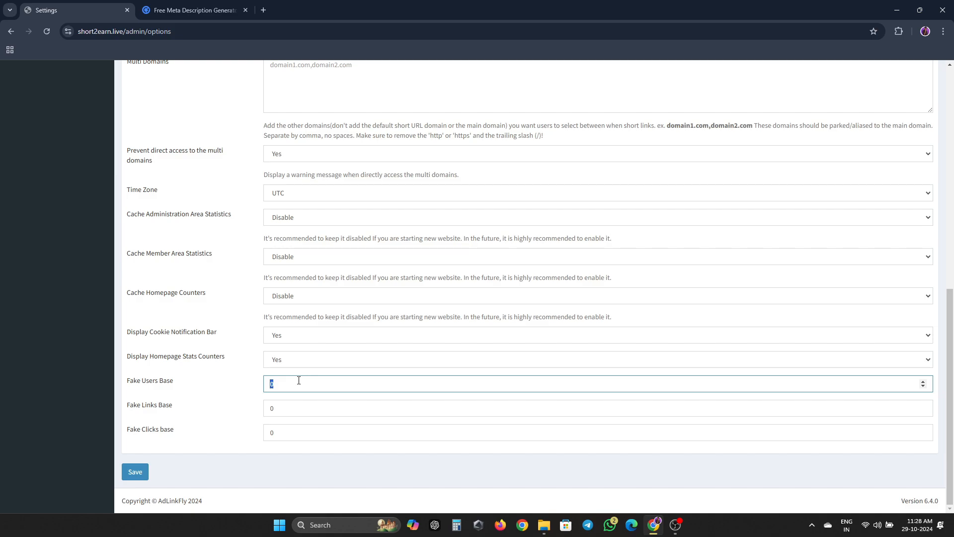
pyautogui.write('120')
pyautogui.press('Tab')
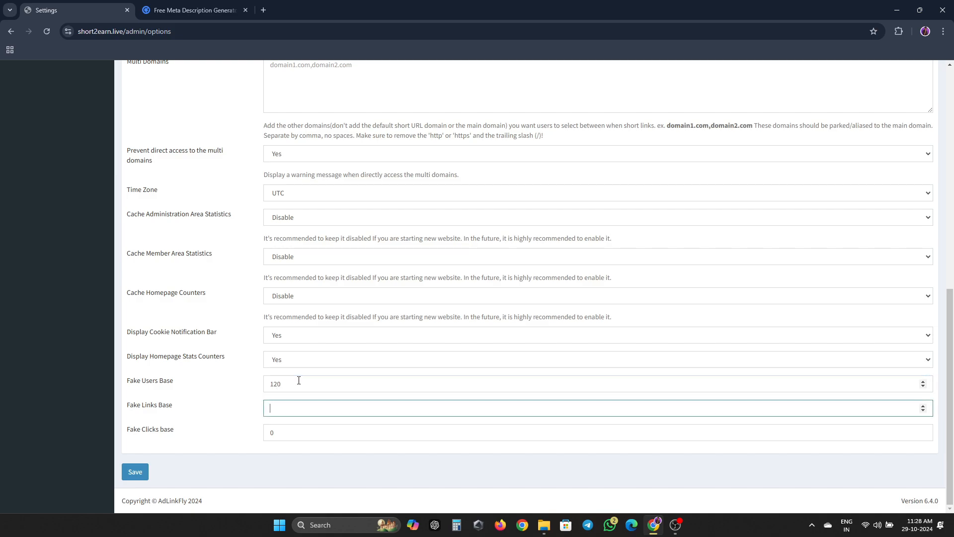
pyautogui.write('514')
pyautogui.press('Tab')
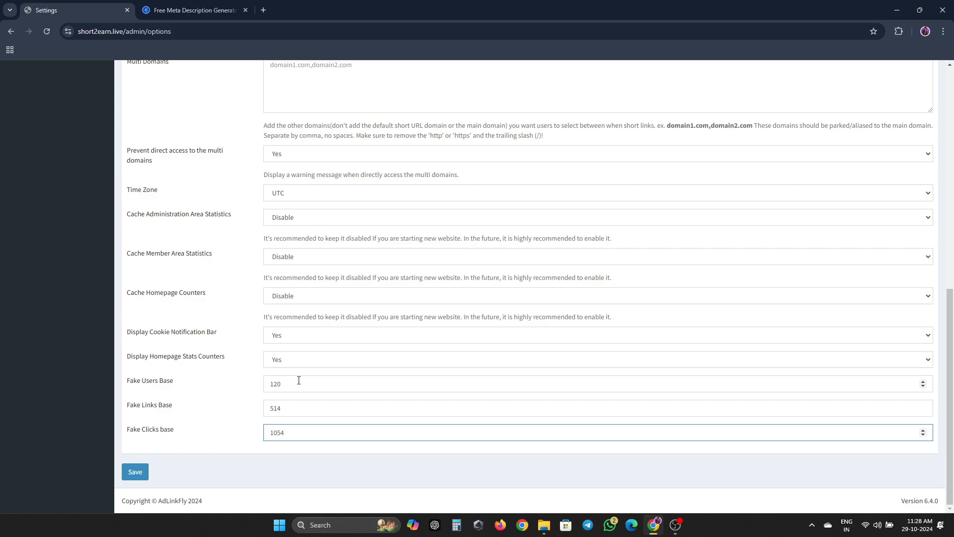
pyautogui.click(134, 473)
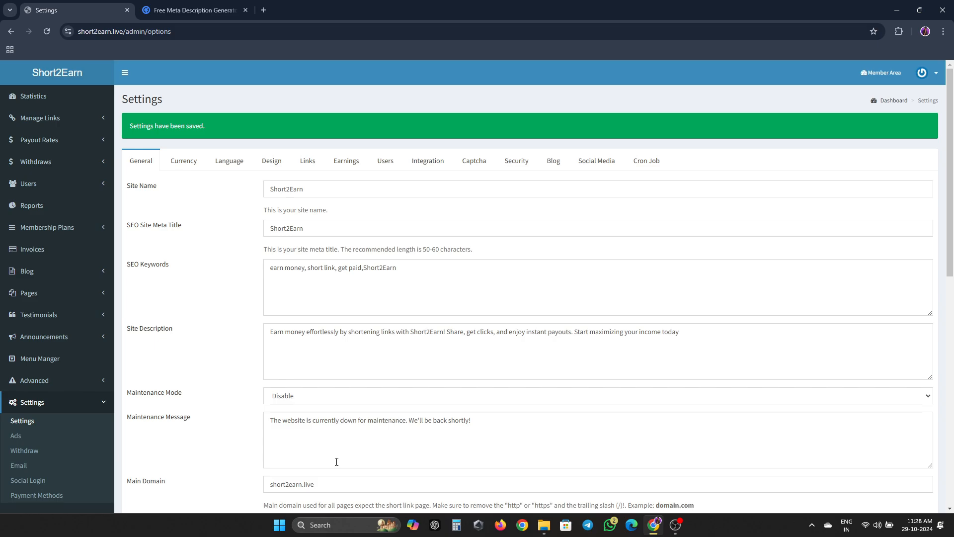
pyautogui.scroll(-10, 406, 450)
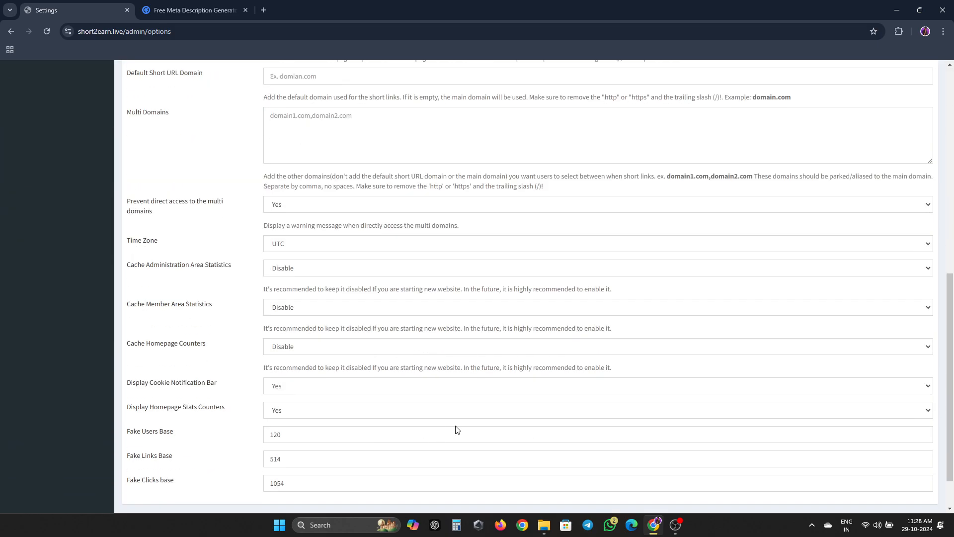
pyautogui.scroll(10, 447, 426)
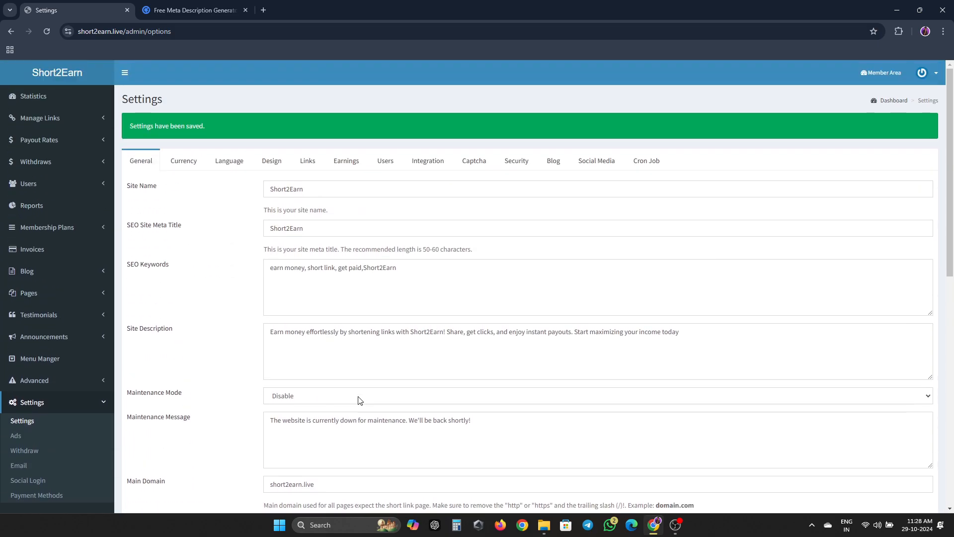
# - Set Price Number of Decimals to 5, save, and check the member dashboard amounts
pyautogui.click(185, 162)
pyautogui.click(353, 267)
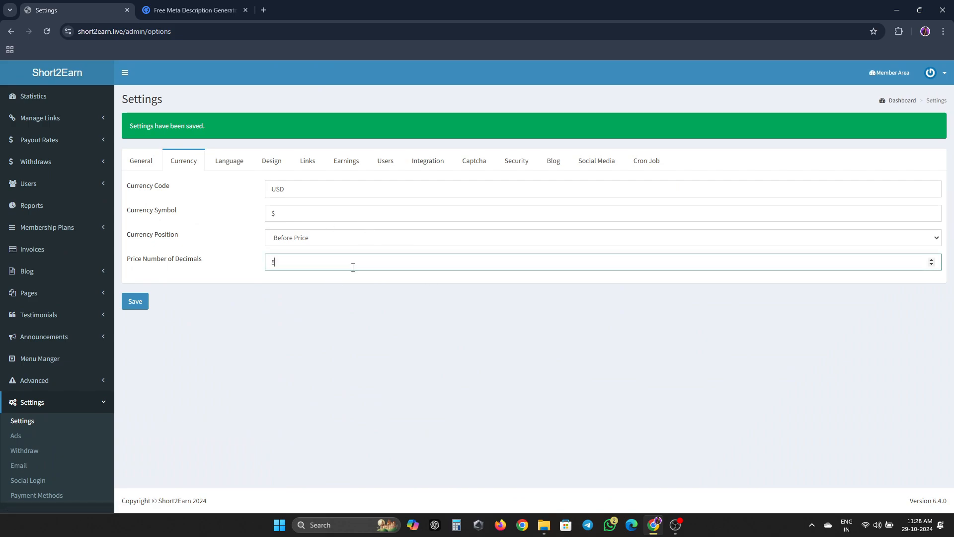
pyautogui.middleClick(889, 72)
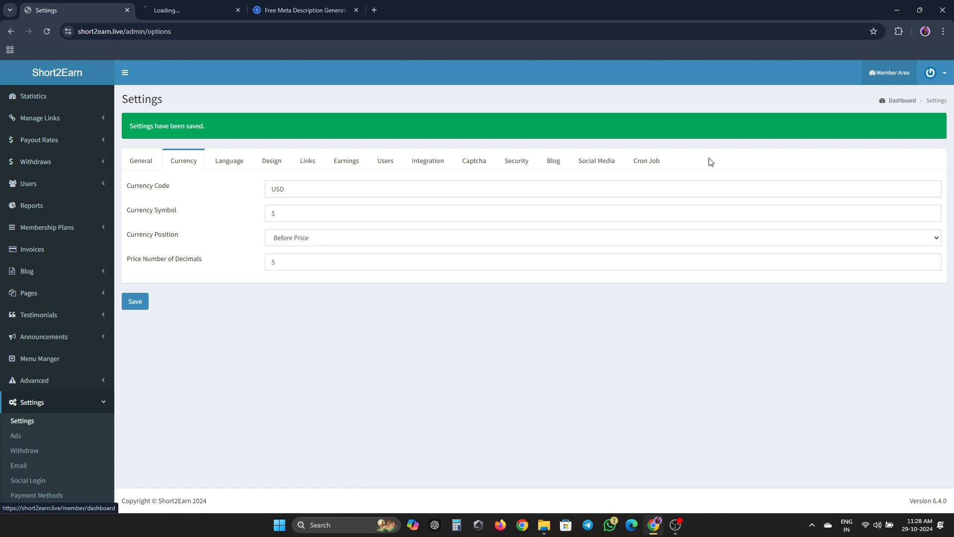
pyautogui.click(141, 303)
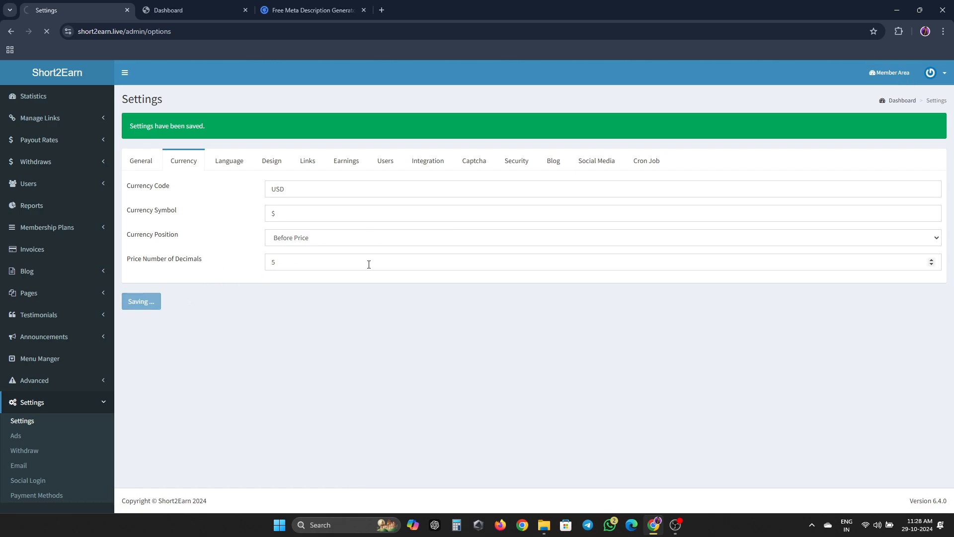
pyautogui.click(207, 7)
pyautogui.press('F5')
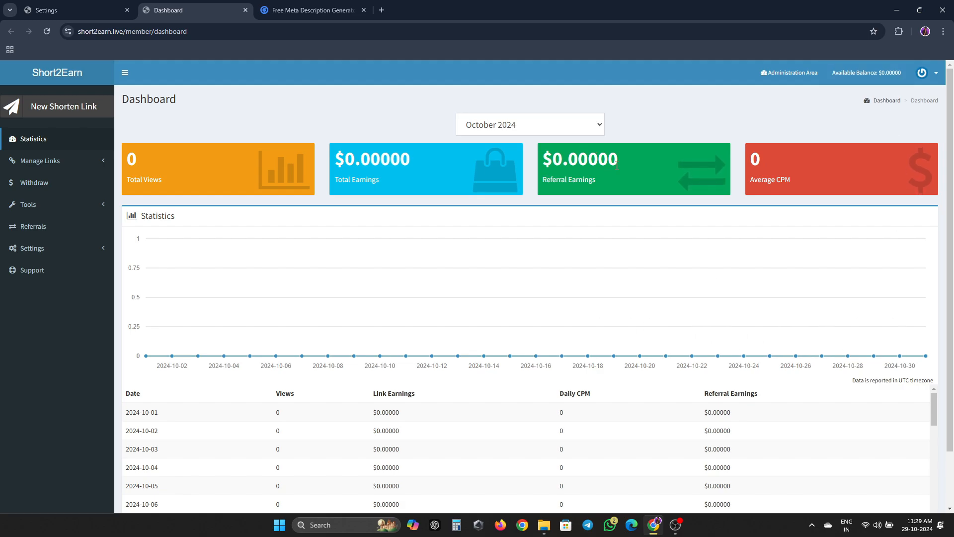
pyautogui.hotkey('ctrl', 'shift', 'Tab')
# - Change the price decimals to 4, save, recheck the dashboard, then open Language settings
pyautogui.click(323, 256)
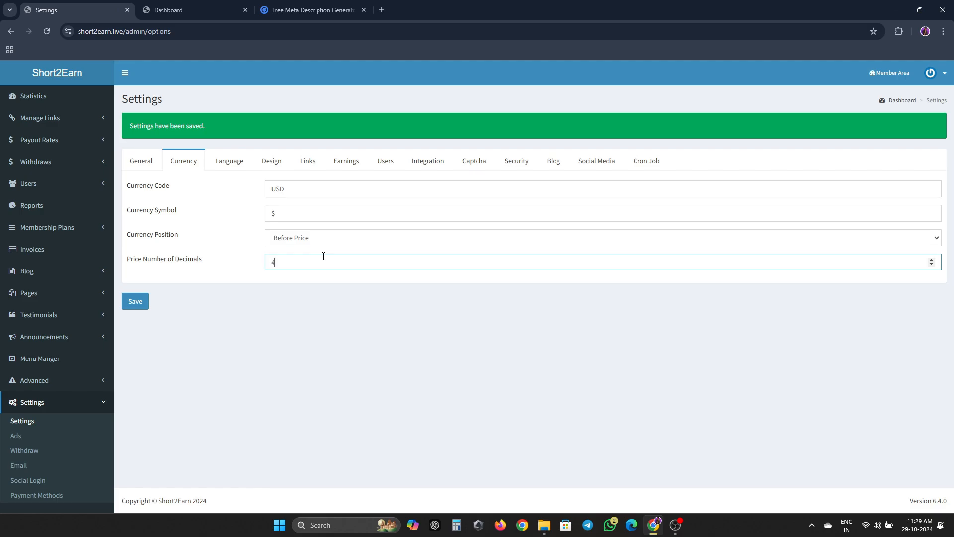
pyautogui.write('4')
pyautogui.click(135, 301)
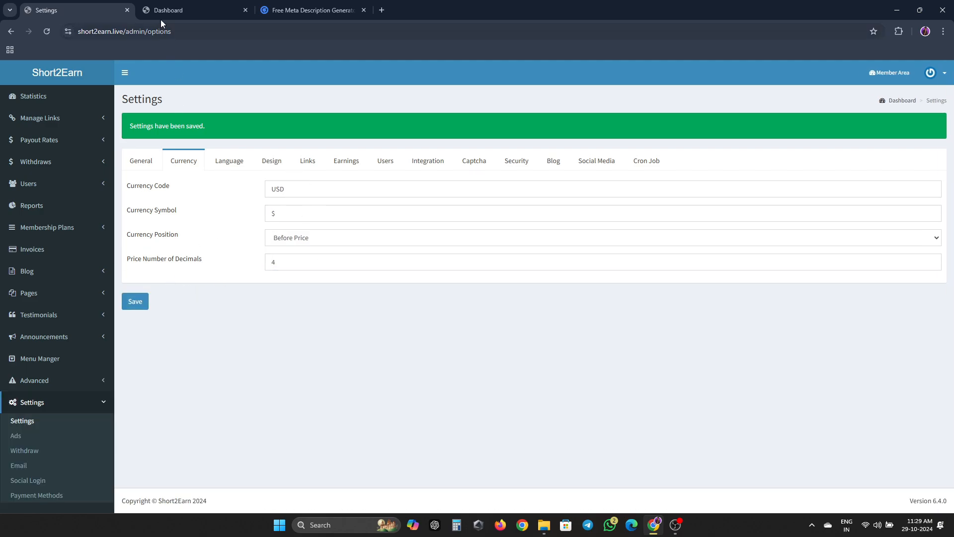
pyautogui.click(160, 17)
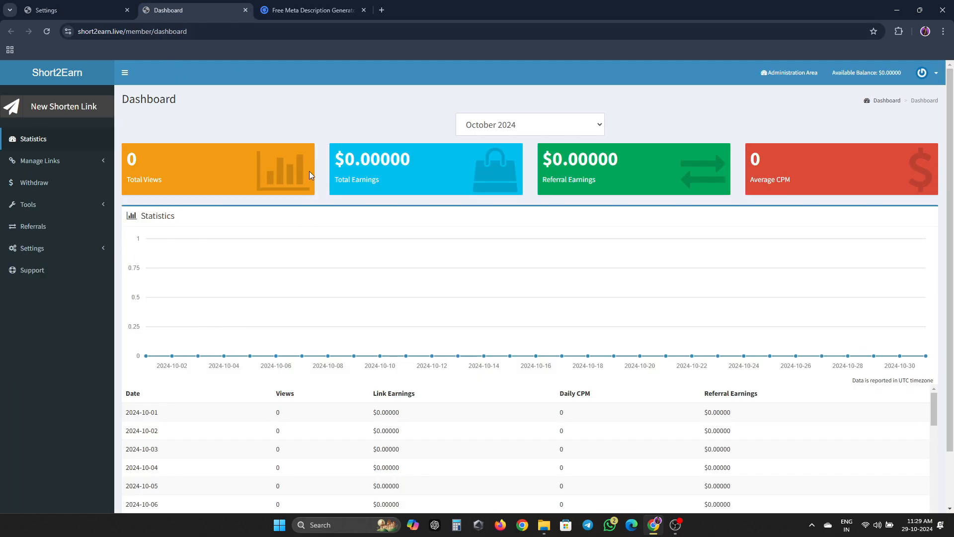
pyautogui.hotkey('ctrl', 'shift', 'Tab')
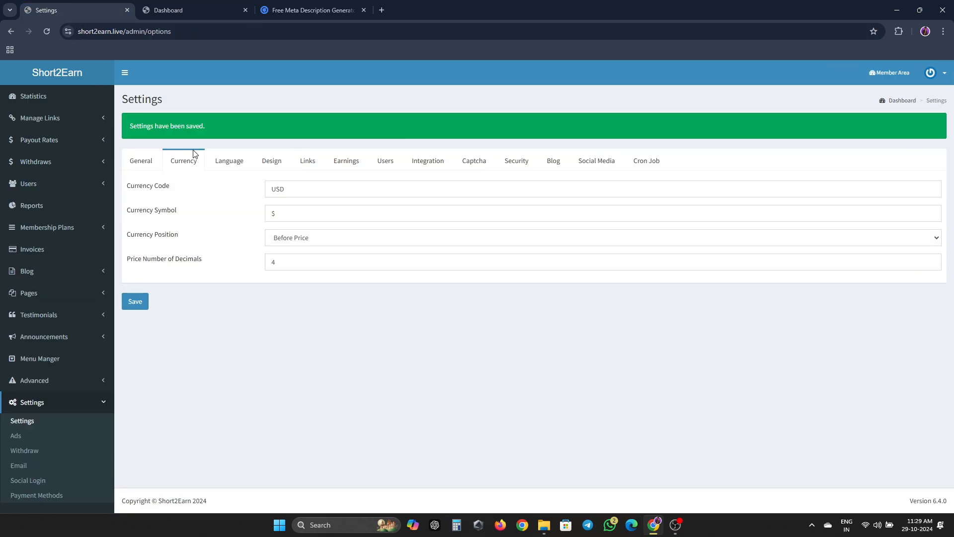
pyautogui.click(236, 155)
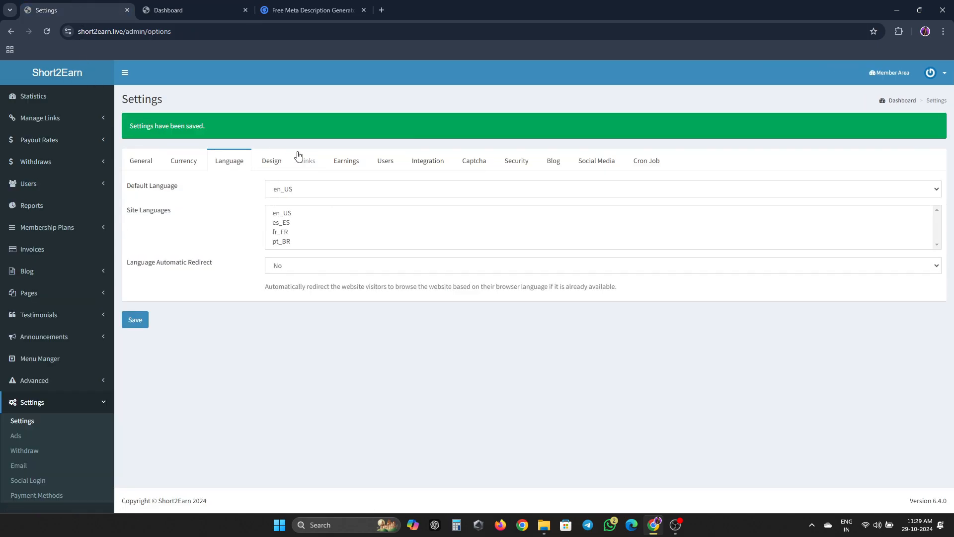
# - Review the Design settings, keeping CloudTheme and the member and admin themes unchanged
pyautogui.click(272, 161)
pyautogui.click(552, 192)
pyautogui.click(347, 195)
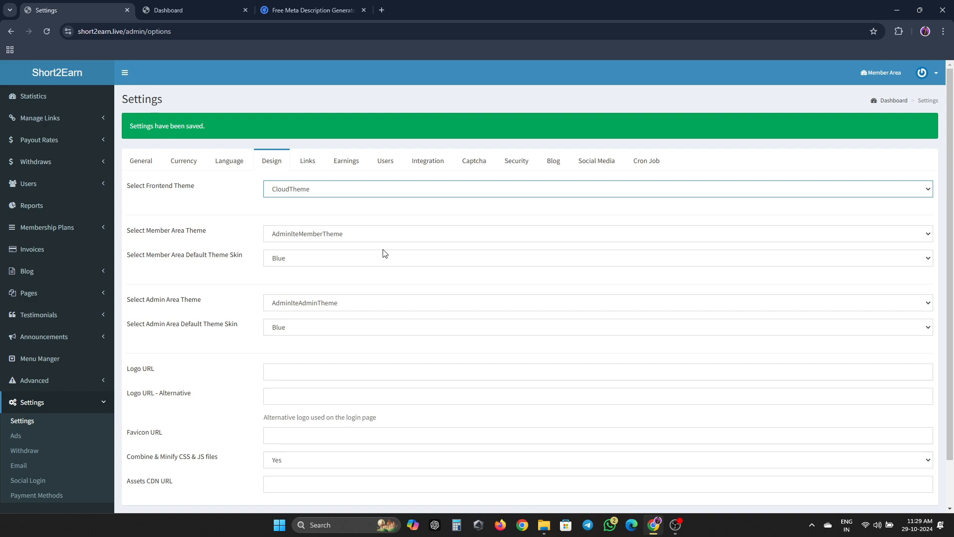
pyautogui.scroll(-1, 383, 254)
pyautogui.click(349, 181)
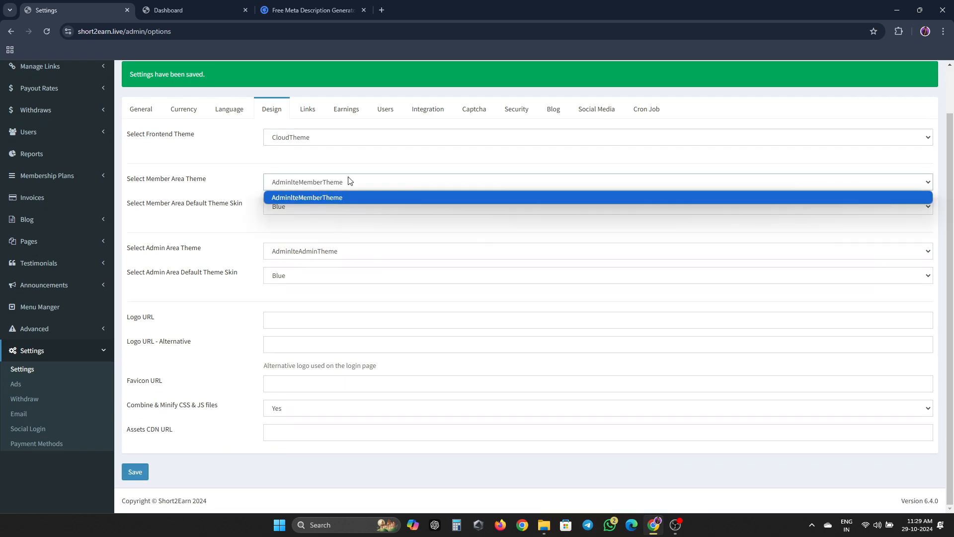
pyautogui.click(350, 198)
pyautogui.click(355, 255)
pyautogui.click(355, 258)
pyautogui.click(360, 325)
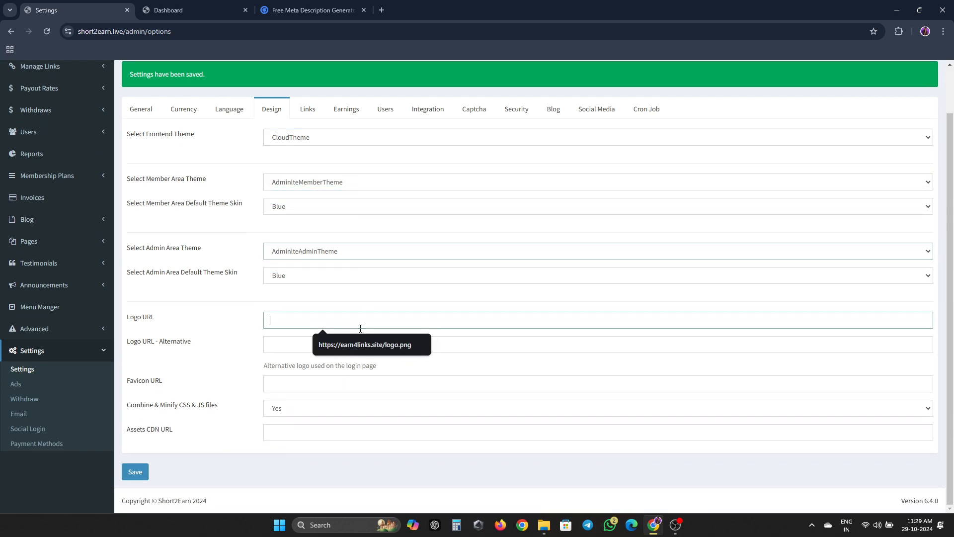
pyautogui.click(271, 344)
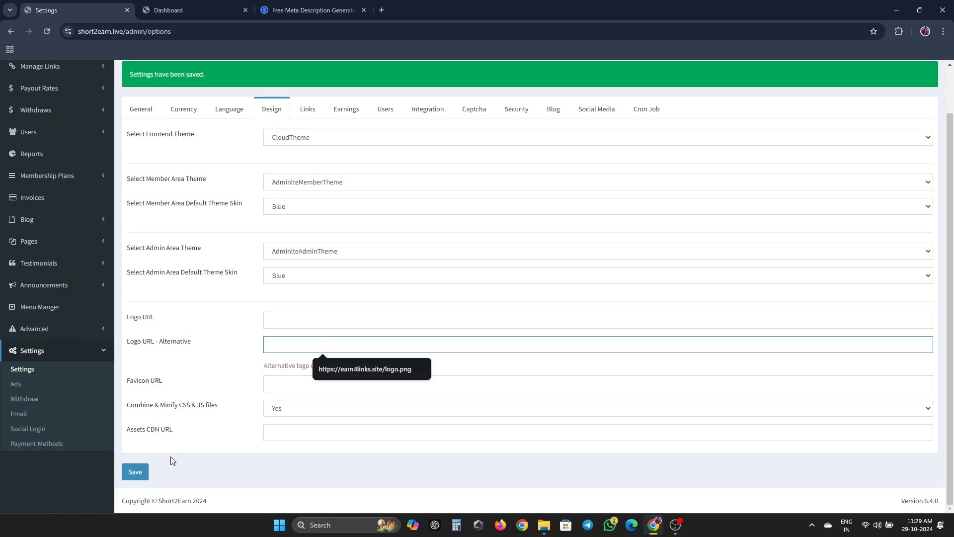
pyautogui.click(294, 426)
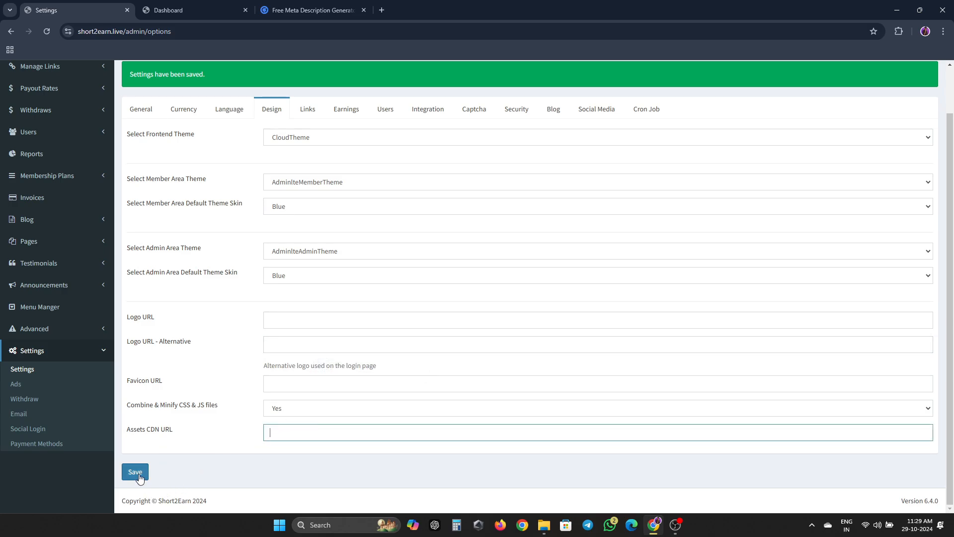
# - On the Links tab, set 'Add the short links to the sitemap' to Yes and save
pyautogui.click(302, 110)
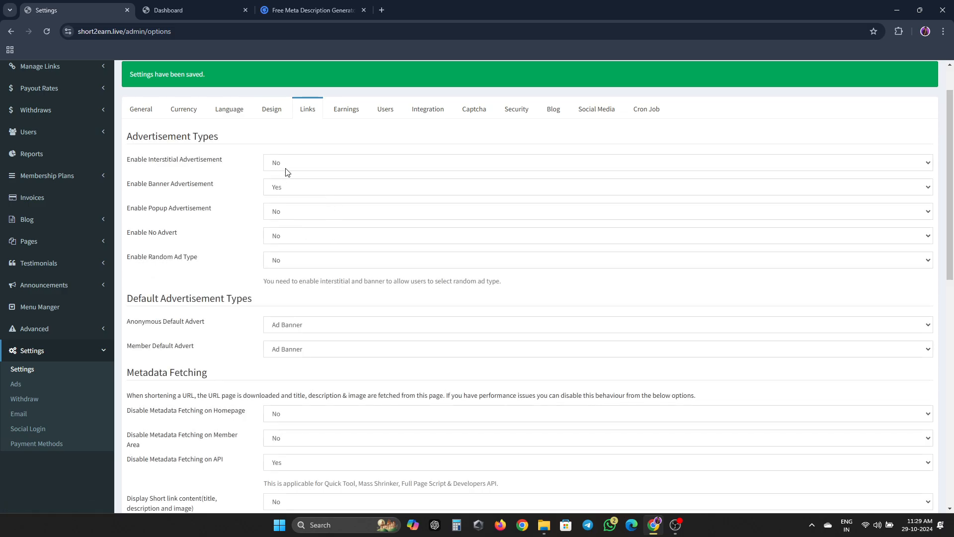
pyautogui.scroll(-1, 281, 256)
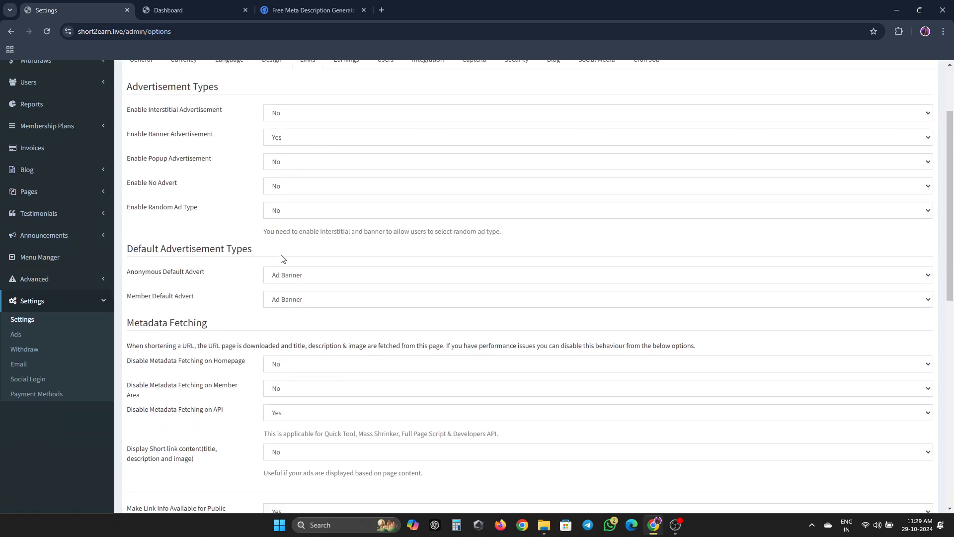
pyautogui.scroll(-3, 284, 258)
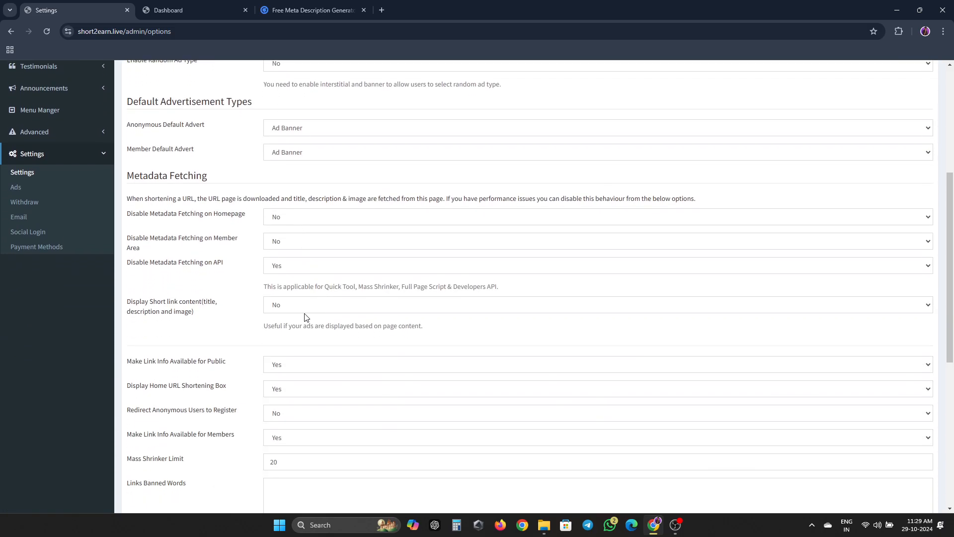
pyautogui.scroll(-2, 308, 313)
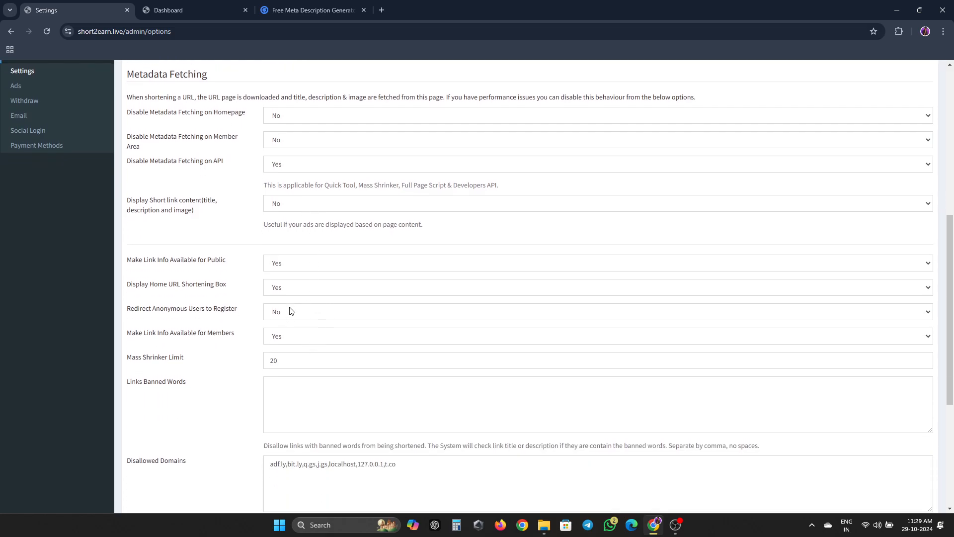
pyautogui.scroll(-2, 291, 311)
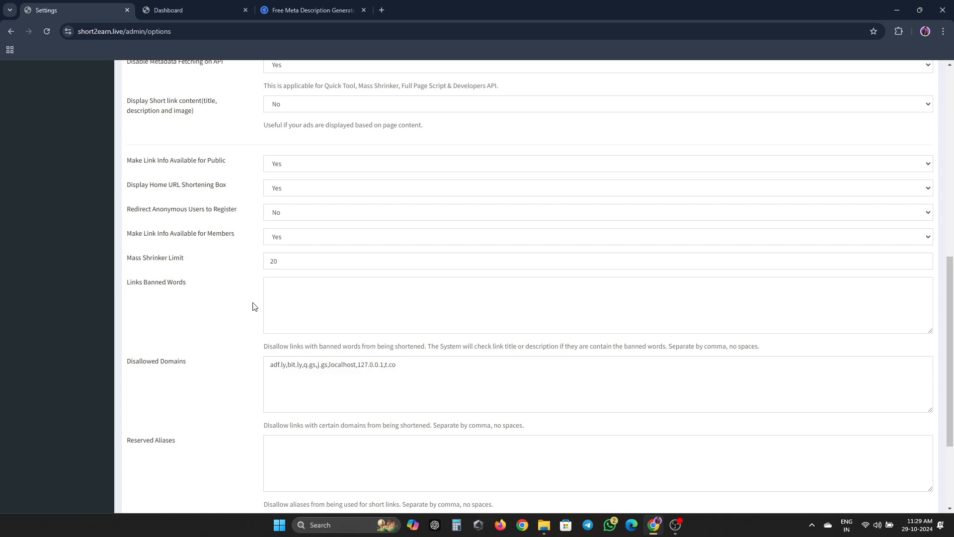
pyautogui.scroll(-1, 254, 306)
pyautogui.scroll(-2, 254, 306)
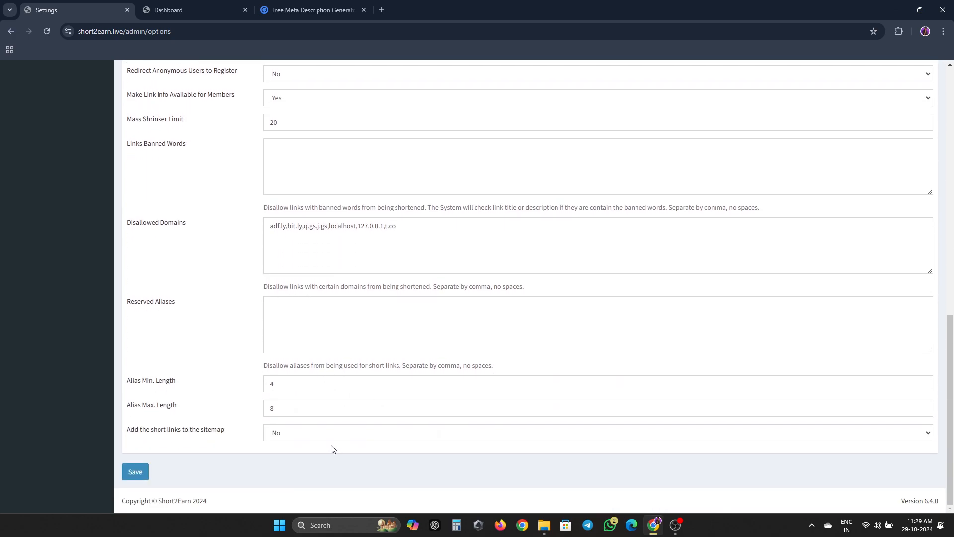
pyautogui.click(318, 436)
pyautogui.click(257, 454)
pyautogui.click(143, 471)
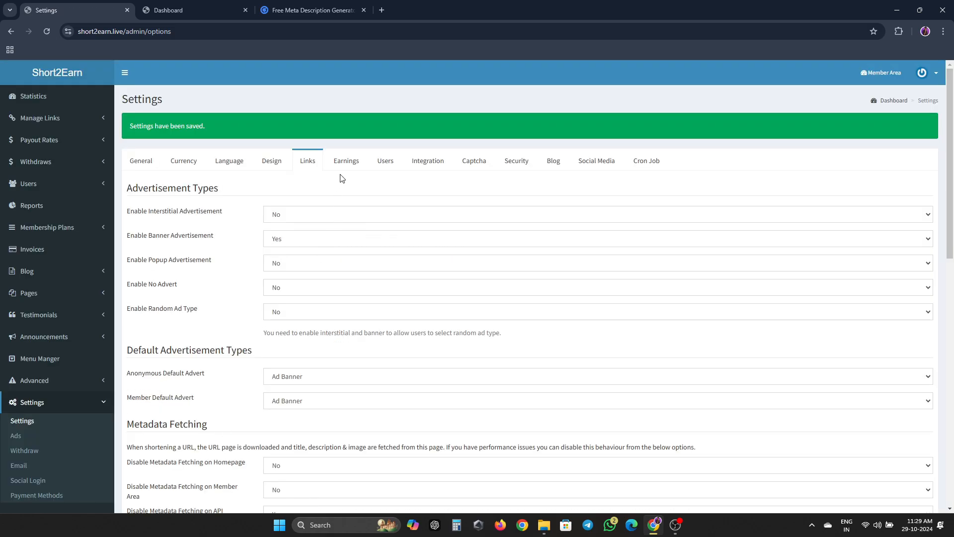
# - Review the Earnings options and set counting to start after the page fully loads
pyautogui.click(347, 160)
pyautogui.click(337, 190)
pyautogui.click(337, 215)
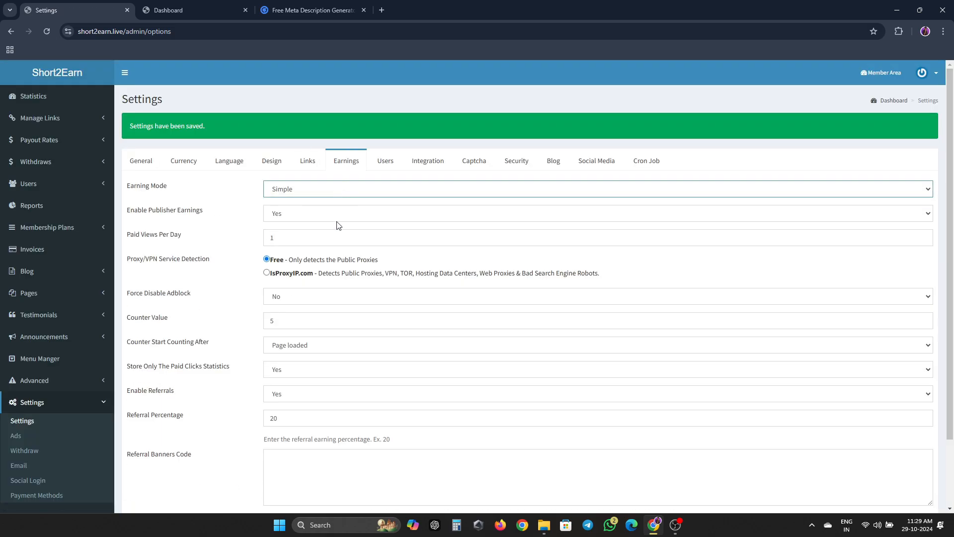
pyautogui.click(340, 212)
pyautogui.click(340, 210)
pyautogui.click(337, 243)
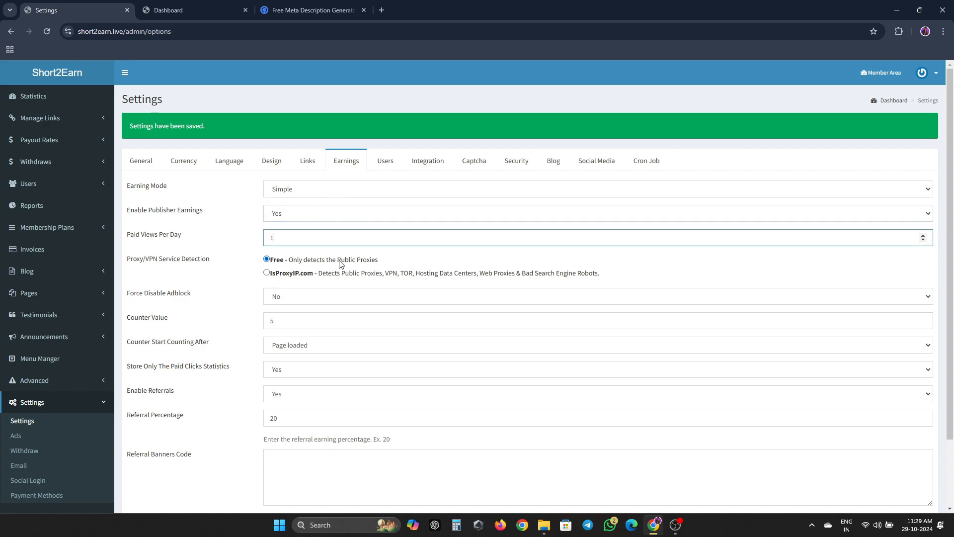
pyautogui.click(331, 301)
pyautogui.click(332, 303)
pyautogui.click(324, 321)
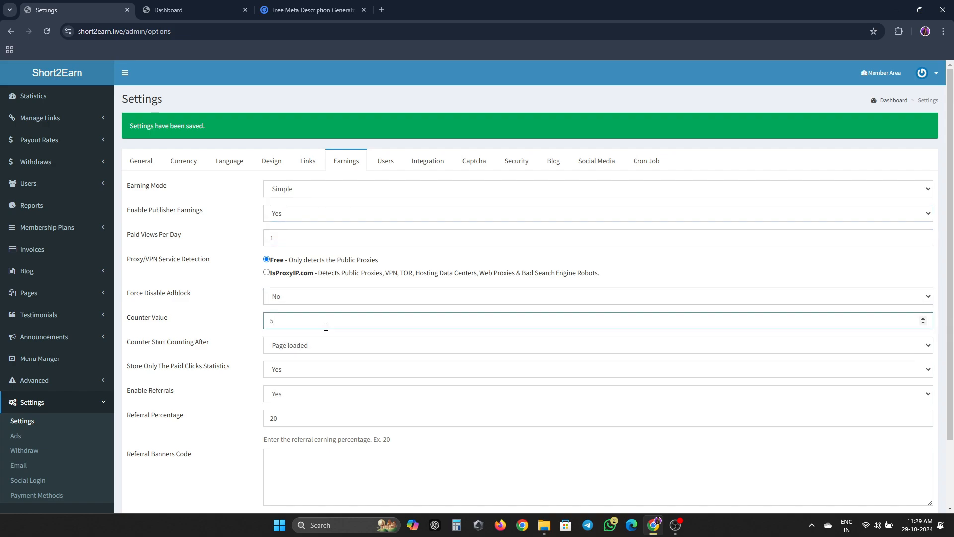
pyautogui.click(320, 348)
pyautogui.click(300, 373)
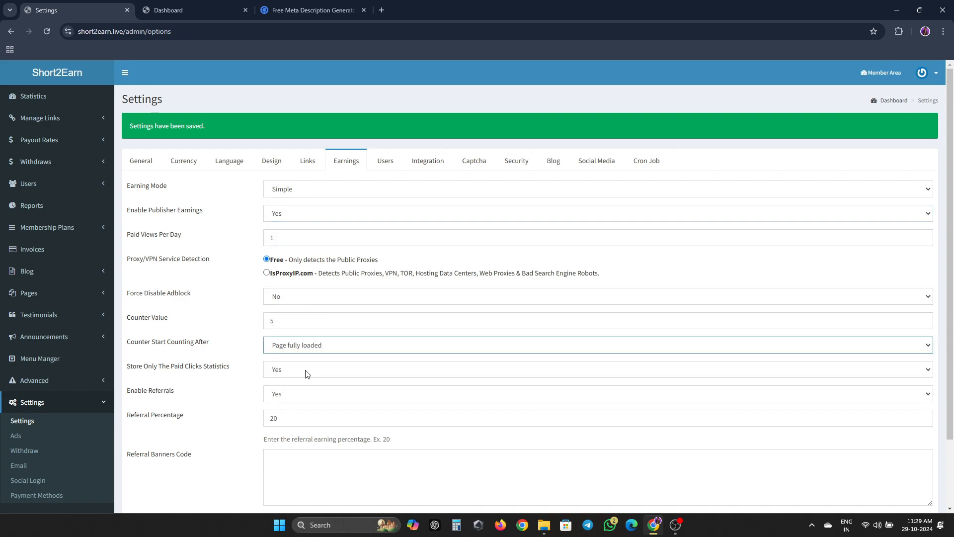
pyautogui.click(305, 370)
pyautogui.click(313, 366)
# - Change the Referral Percentage to 15 and save the Earnings settings
pyautogui.scroll(-2, 314, 366)
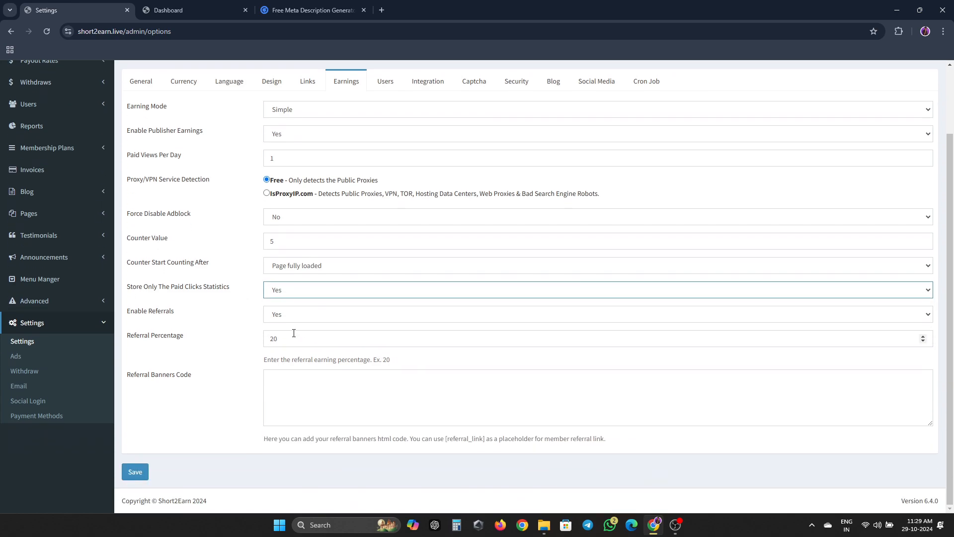
pyautogui.click(311, 343)
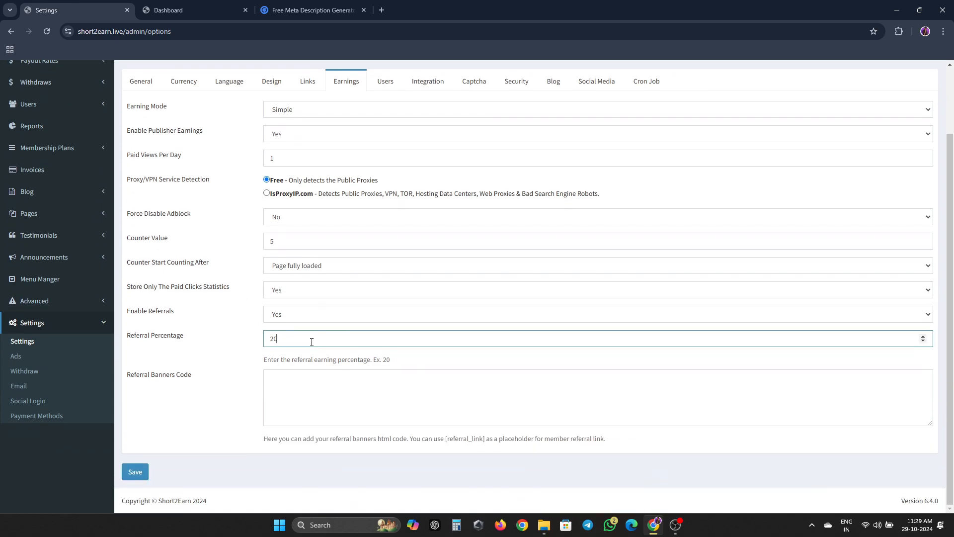
pyautogui.hotkey('ctrl', 'a')
pyautogui.write('1')
pyautogui.click(134, 471)
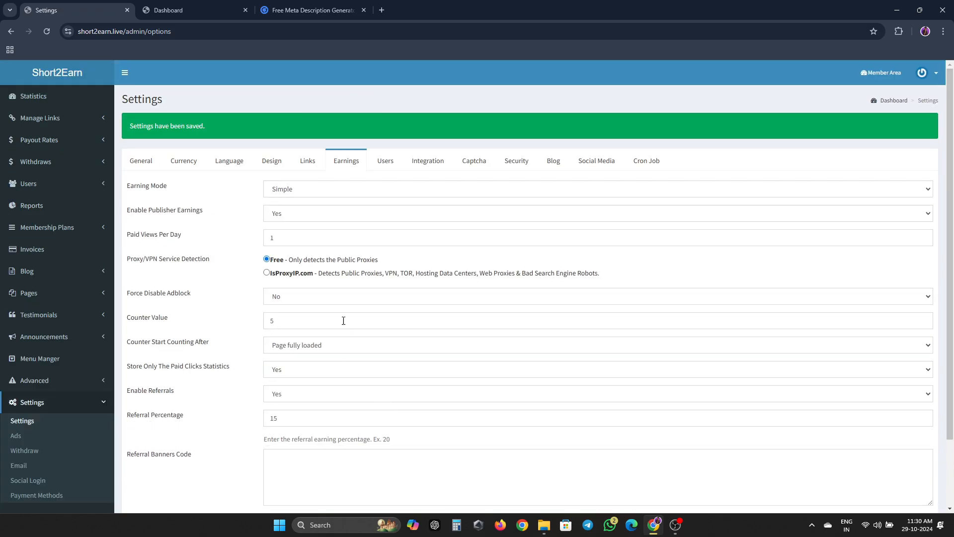
# - Set the Signup Bonus to 1 in Users settings and save
pyautogui.click(386, 162)
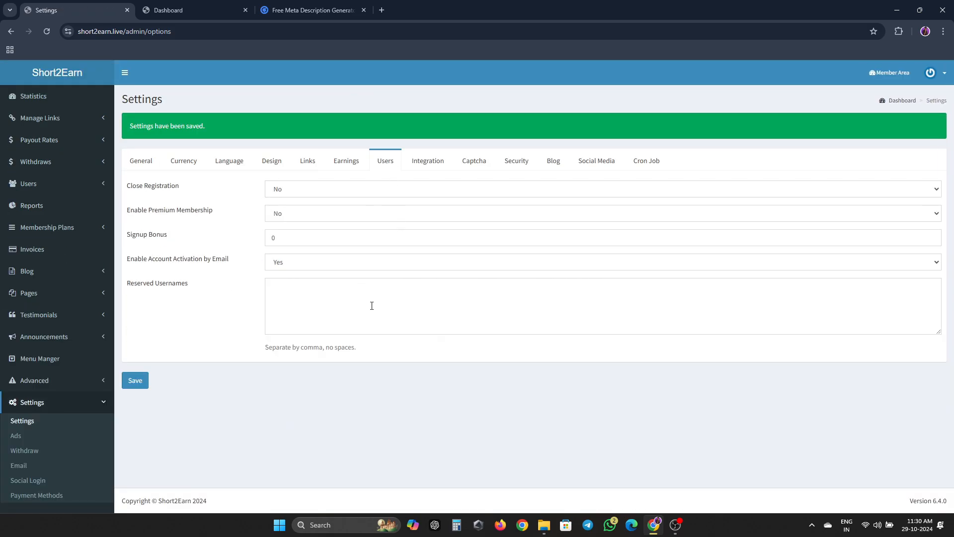
pyautogui.click(326, 243)
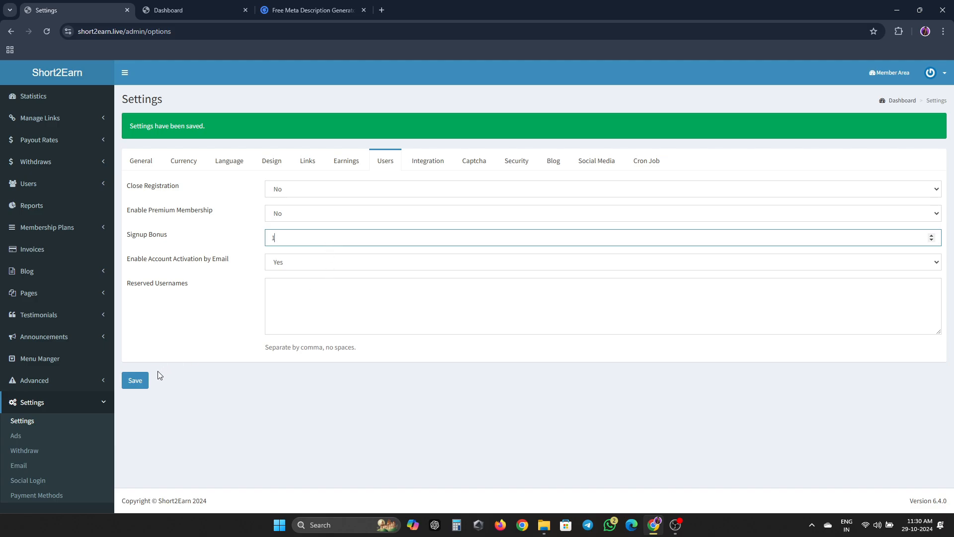
pyautogui.click(135, 383)
# - Turn captcha off in the Captcha settings and save
pyautogui.click(427, 163)
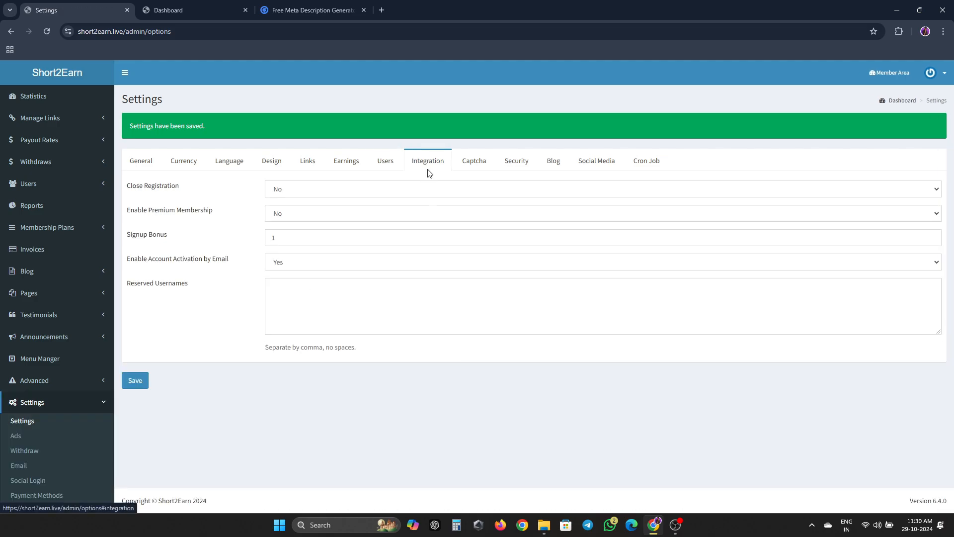
pyautogui.click(467, 166)
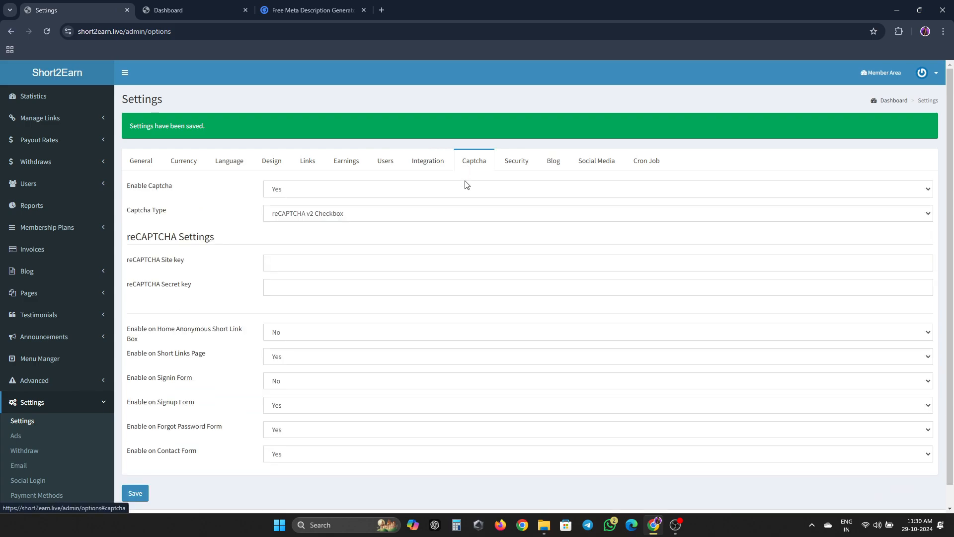
pyautogui.click(306, 189)
pyautogui.click(293, 231)
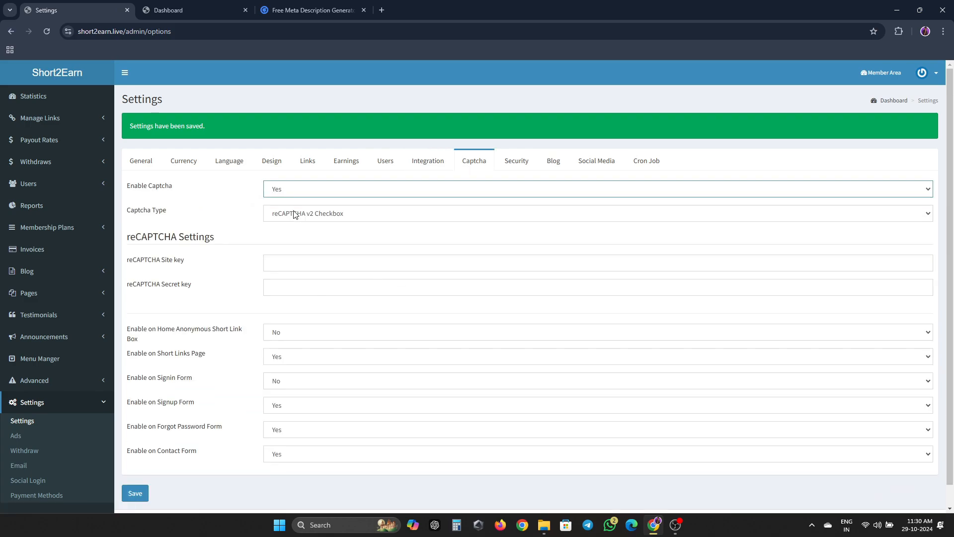
pyautogui.click(302, 189)
pyautogui.click(295, 217)
pyautogui.click(141, 487)
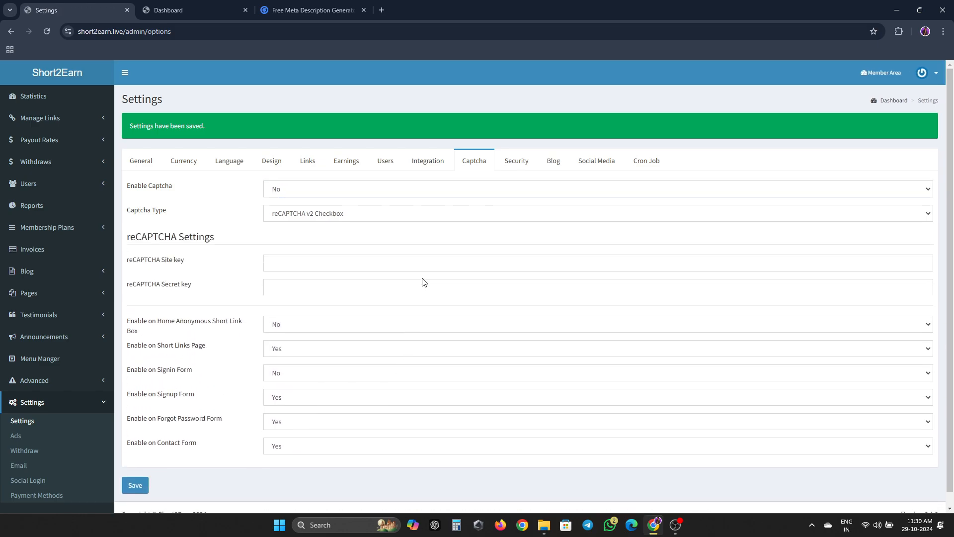
# - Enable SSL integration and https for short links, then save the Security settings
pyautogui.click(516, 161)
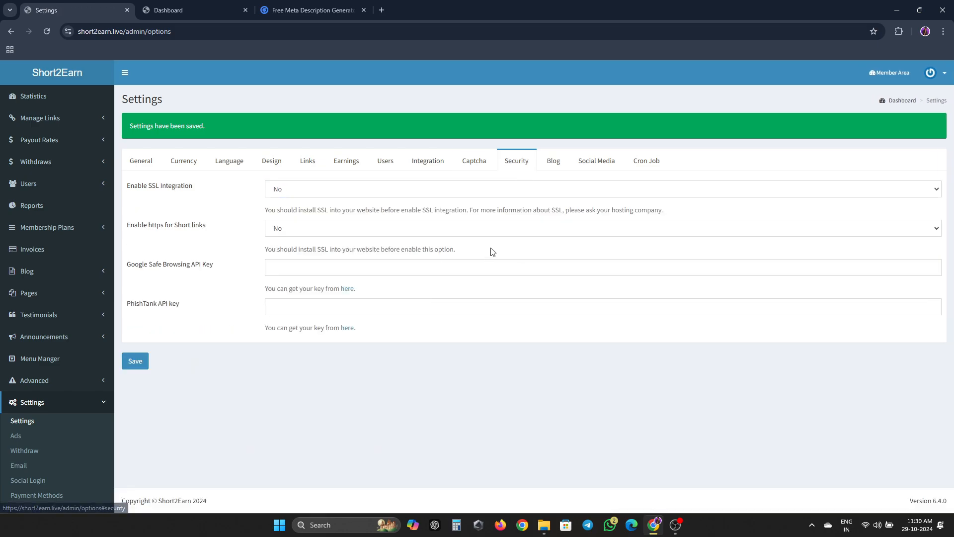
pyautogui.click(416, 190)
pyautogui.click(388, 204)
pyautogui.click(347, 233)
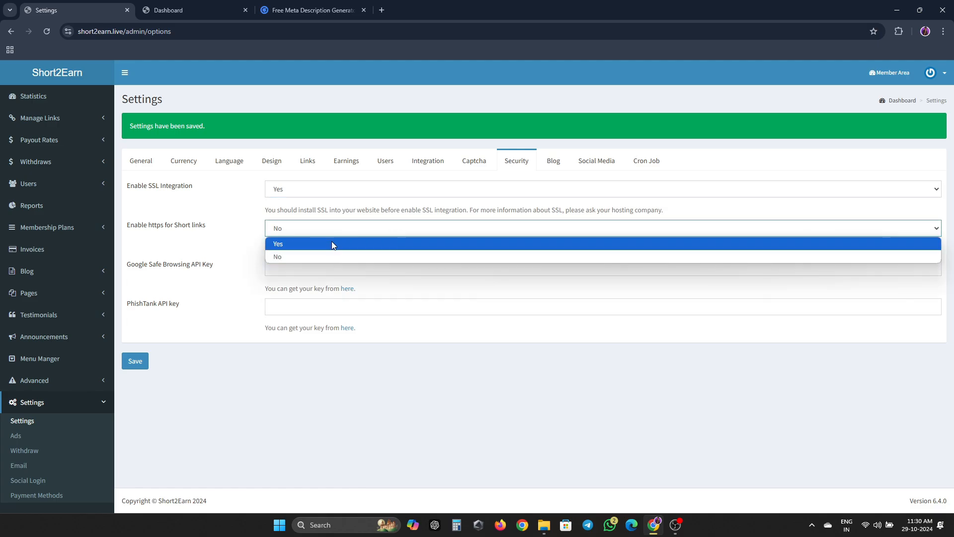
pyautogui.click(332, 243)
pyautogui.click(143, 361)
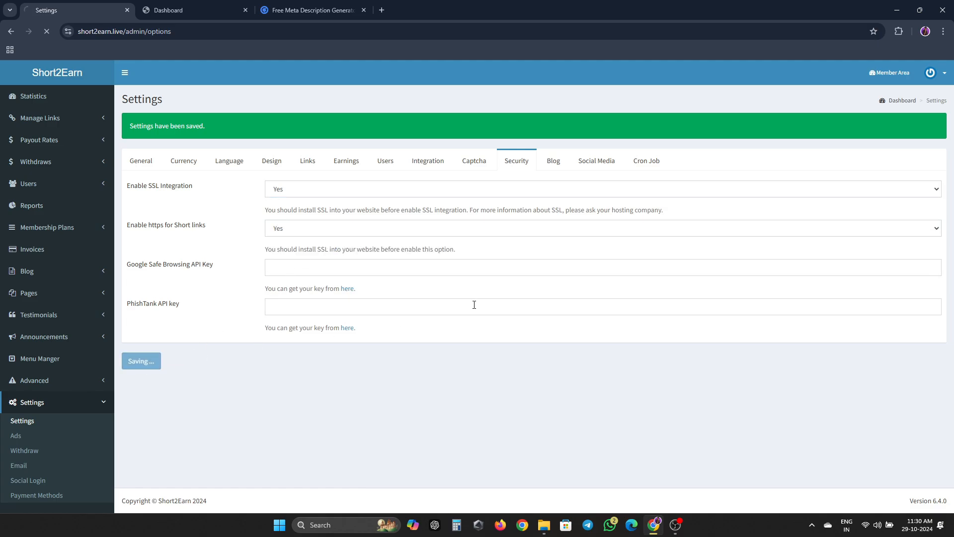
# - Disable the blog in the Blog settings and save
pyautogui.click(564, 163)
pyautogui.click(413, 190)
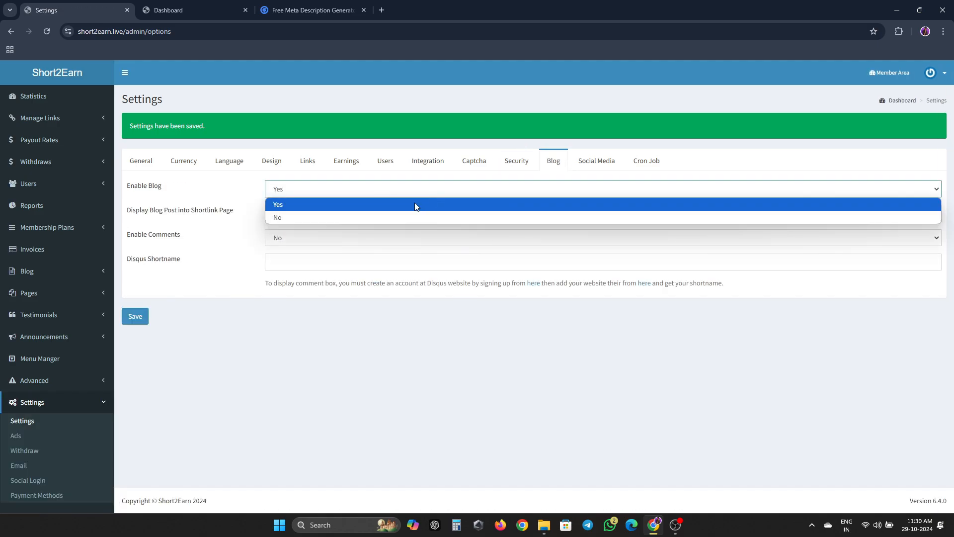
pyautogui.click(404, 215)
pyautogui.click(142, 318)
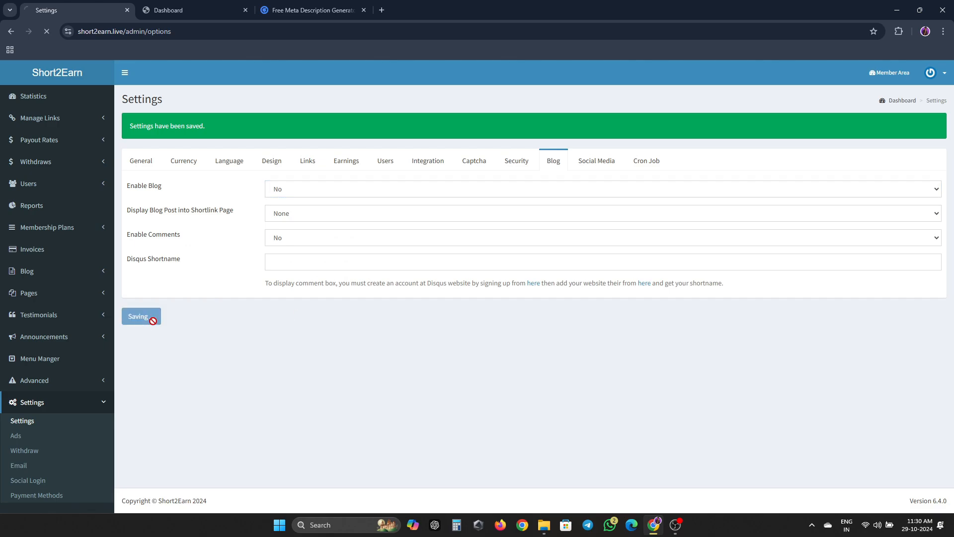
# - Select the entire cake.php cron command in the Cron Job settings, then deselect it
pyautogui.click(596, 162)
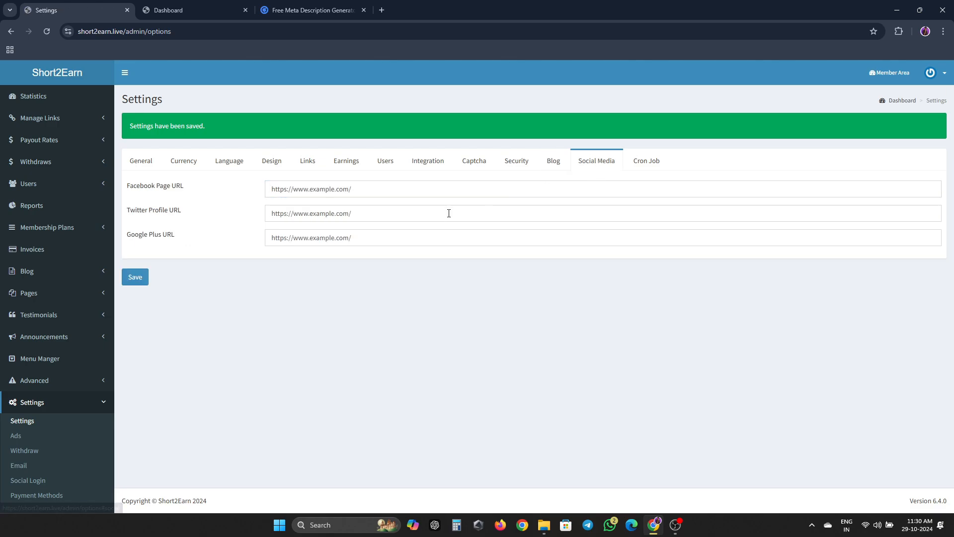
pyautogui.click(646, 162)
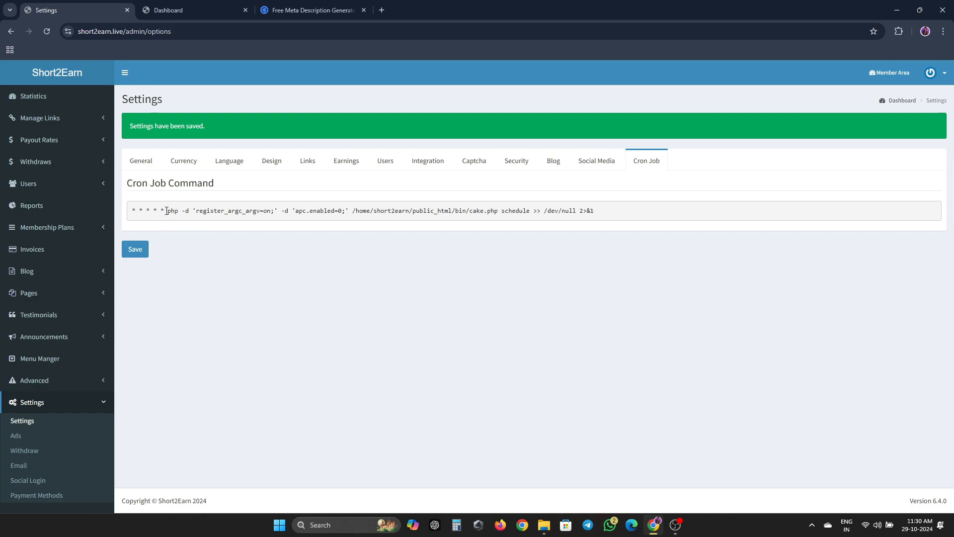
pyautogui.moveTo(166, 210); pyautogui.dragTo(492, 219)
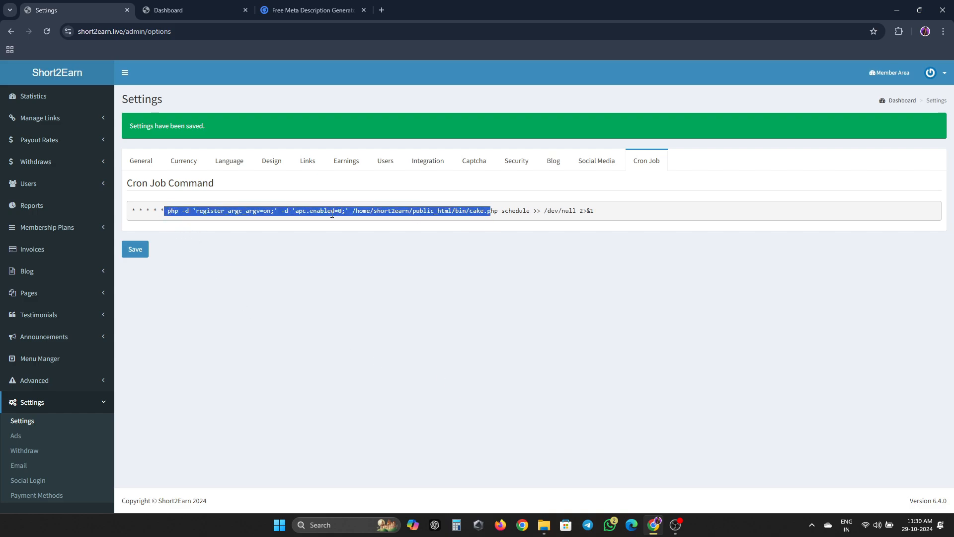
pyautogui.doubleClick(172, 211)
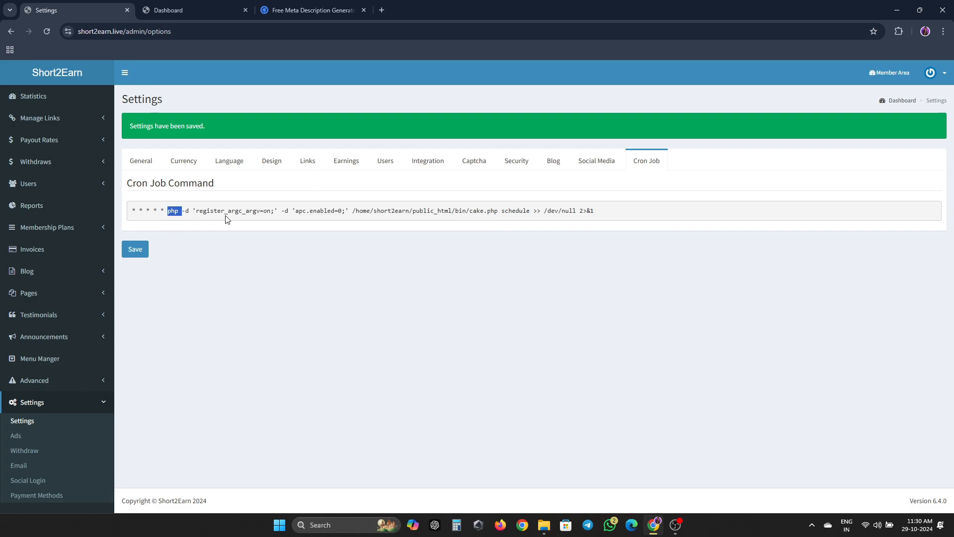
pyautogui.hotkey('ctrl', 'shift', 'Right')
pyautogui.hotkey('ctrl', 'shift', 'Right')
pyautogui.hotkey('ctrl', 'shift', 'Right')
pyautogui.hotkey('ctrl', 'shift', 'Right')
pyautogui.hotkey('ctrl', 'shift', 'Right')
pyautogui.hotkey('ctrl', 'shift', 'Right')
pyautogui.hotkey('ctrl', 'shift', 'Right')
pyautogui.hotkey('ctrl', 'shift', 'Right')
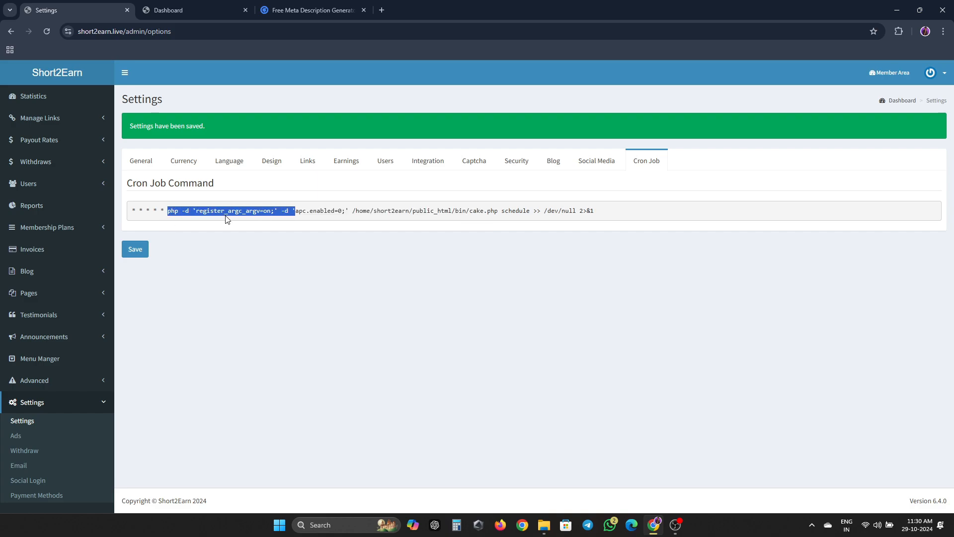
pyautogui.hotkey('ctrl', 'shift', 'Right')
pyautogui.hotkey('ctrl', 'shift', 'Right')
pyautogui.hotkey('ctrl', 'shift', 'Right')
pyautogui.hotkey('ctrl', 'shift', 'Right')
pyautogui.hotkey('ctrl', 'shift', 'Right')
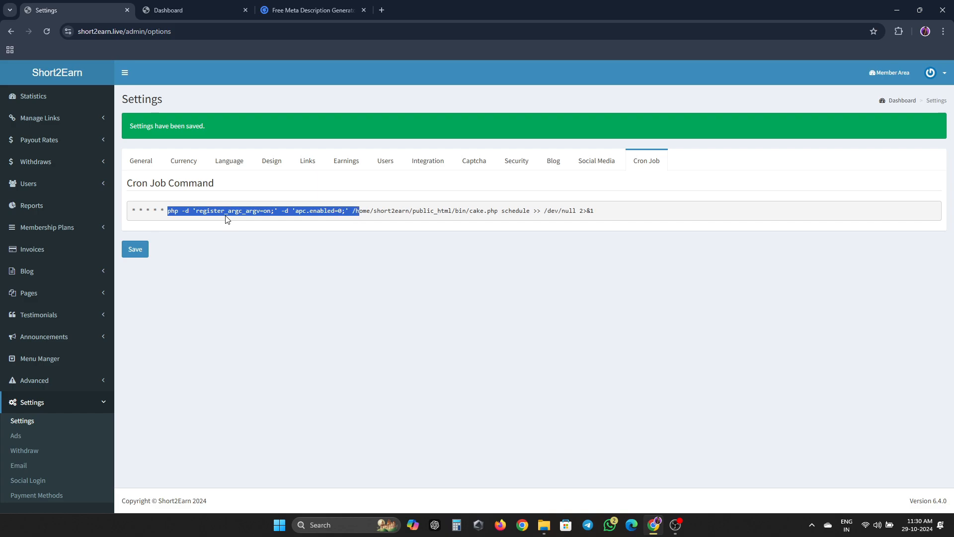
pyautogui.hotkey('shift', 'Right')
pyautogui.hotkey('shift', 'Right')
pyautogui.hotkey('shift', 'Right')
pyautogui.hotkey('shift', 'Right')
pyautogui.hotkey('shift', 'Right')
pyautogui.hotkey('shift', 'Right')
pyautogui.hotkey('shift', 'Right')
pyautogui.hotkey('shift', 'Right')
pyautogui.hotkey('shift', 'Right')
pyautogui.hotkey('shift', 'Right')
pyautogui.hotkey('shift', 'Right')
pyautogui.hotkey('shift', 'Right')
pyautogui.hotkey('shift', 'Right')
pyautogui.hotkey('shift', 'Right')
pyautogui.hotkey('shift', 'Right')
pyautogui.hotkey('shift', 'Right')
pyautogui.hotkey('shift', 'Right')
pyautogui.hotkey('shift', 'Right')
pyautogui.hotkey('shift', 'Right')
pyautogui.hotkey('shift', 'Right')
pyautogui.hotkey('shift', 'Right')
pyautogui.hotkey('shift', 'Right')
pyautogui.hotkey('shift', 'Right')
pyautogui.hotkey('shift', 'Right')
pyautogui.hotkey('shift', 'Right')
pyautogui.hotkey('shift', 'Right')
pyautogui.hotkey('shift', 'Right')
pyautogui.hotkey('shift', 'Right')
pyautogui.hotkey('shift', 'Right')
pyautogui.hotkey('shift', 'Right')
pyautogui.hotkey('shift', 'Right')
pyautogui.hotkey('shift', 'Right')
pyautogui.hotkey('shift', 'Right')
pyautogui.hotkey('shift', 'Right')
pyautogui.hotkey('shift', 'Right')
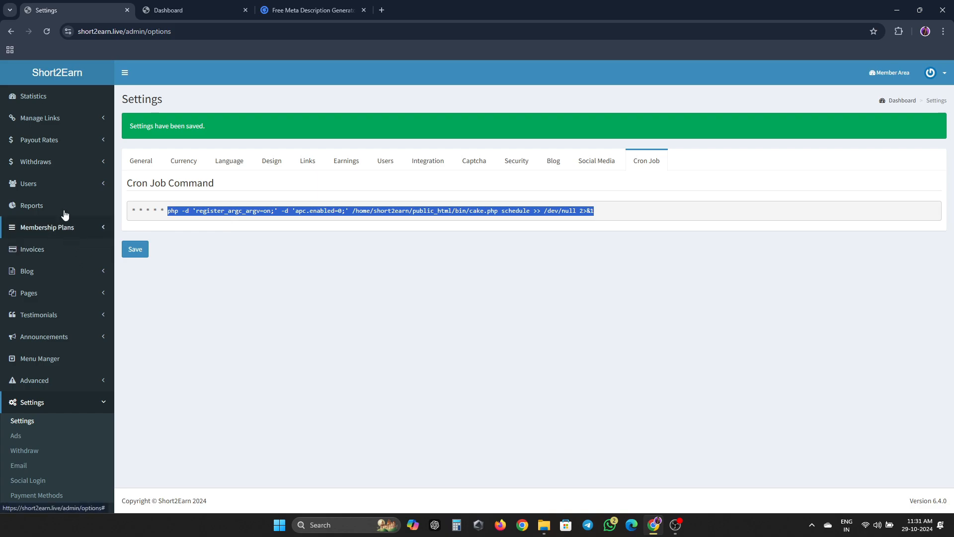
pyautogui.click(230, 322)
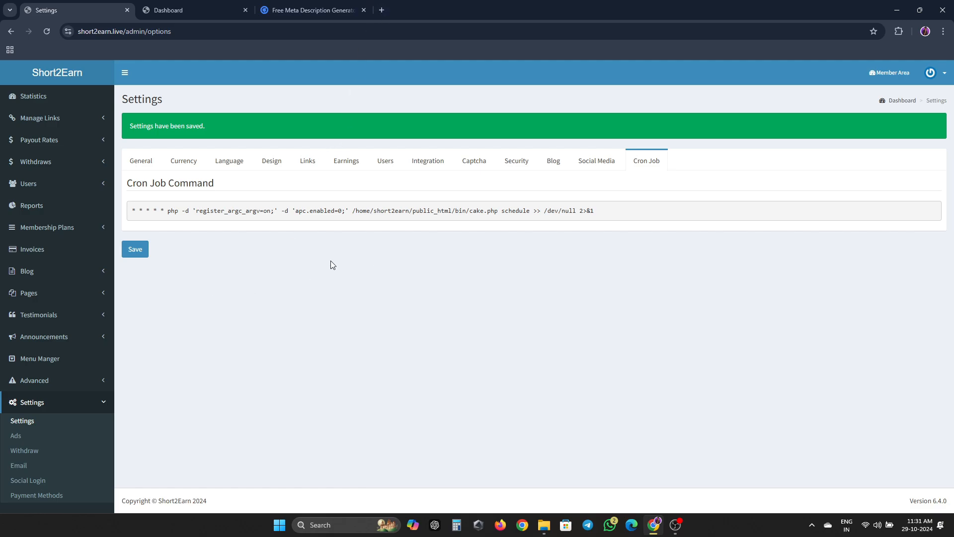
# - Review the ad placement fields, including the Member Area Ad code box
pyautogui.click(28, 438)
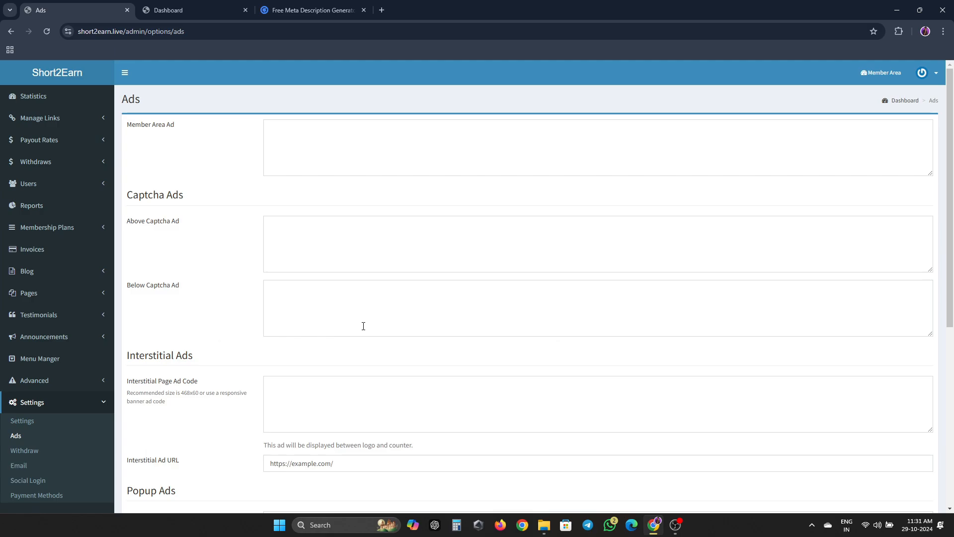
pyautogui.scroll(-4, 377, 164)
pyautogui.scroll(4, 369, 179)
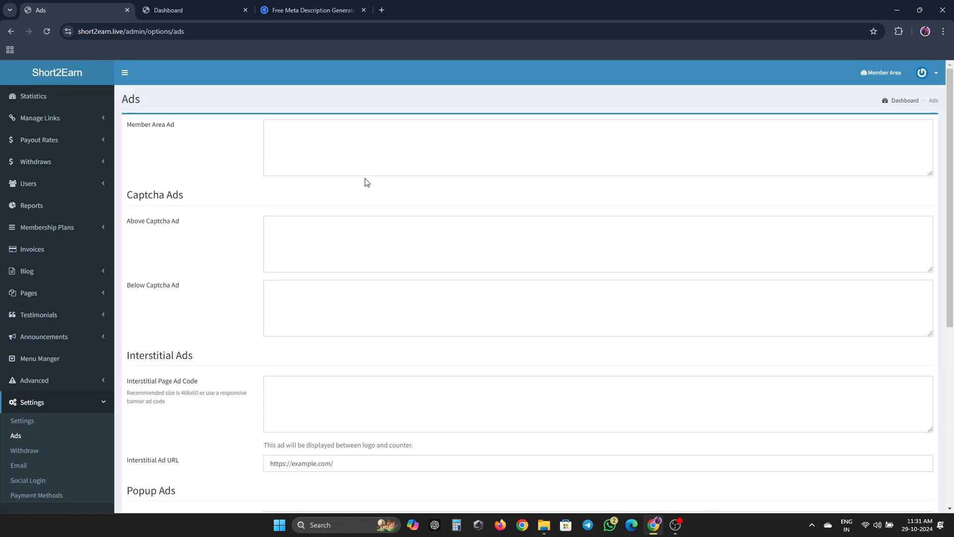
pyautogui.click(353, 155)
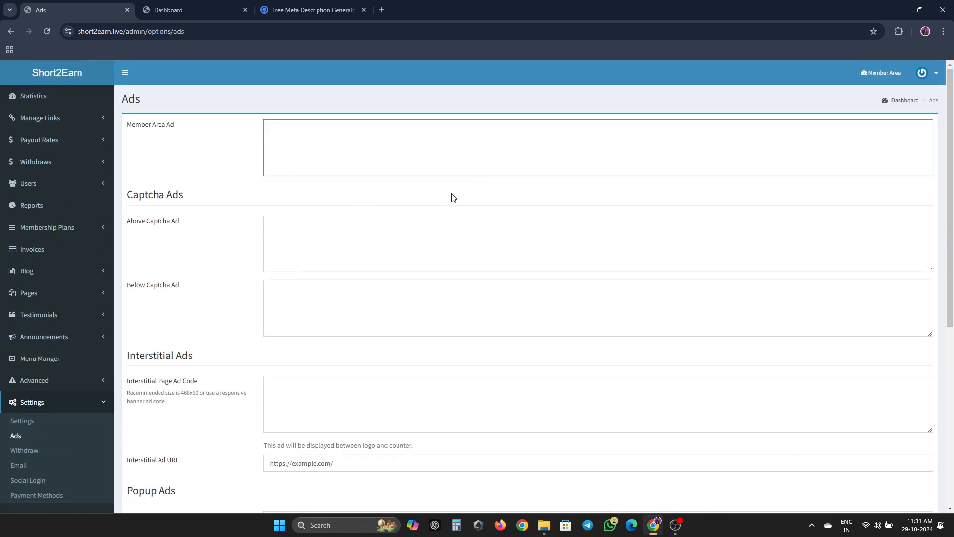
pyautogui.scroll(-6, 356, 246)
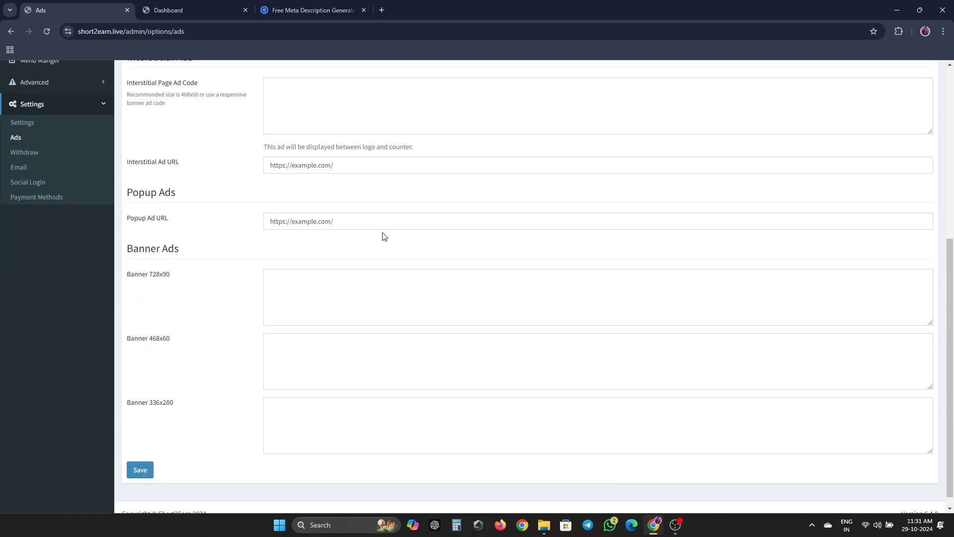
# - Keep withdrawals enabled as Yes and scroll through the withdraw methods
pyautogui.click(24, 152)
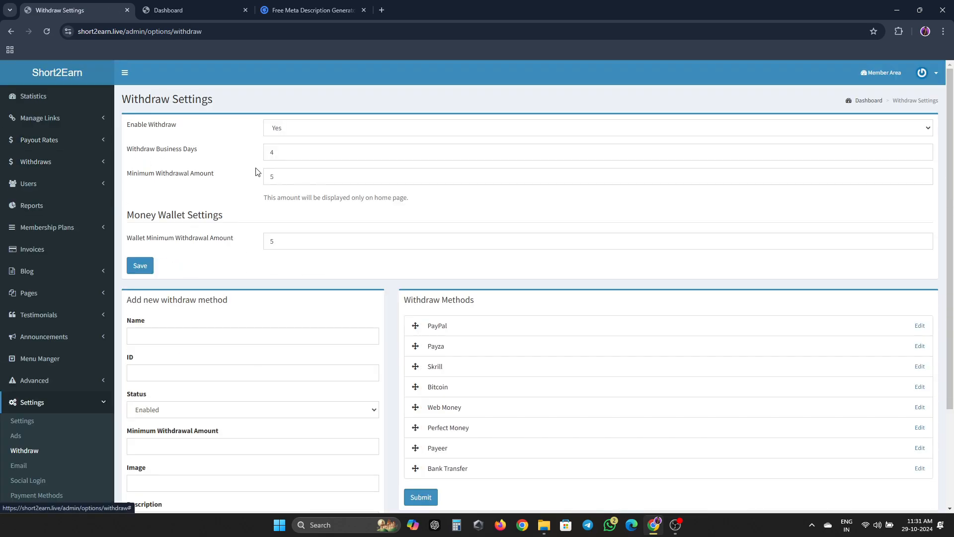
pyautogui.click(308, 129)
pyautogui.click(308, 128)
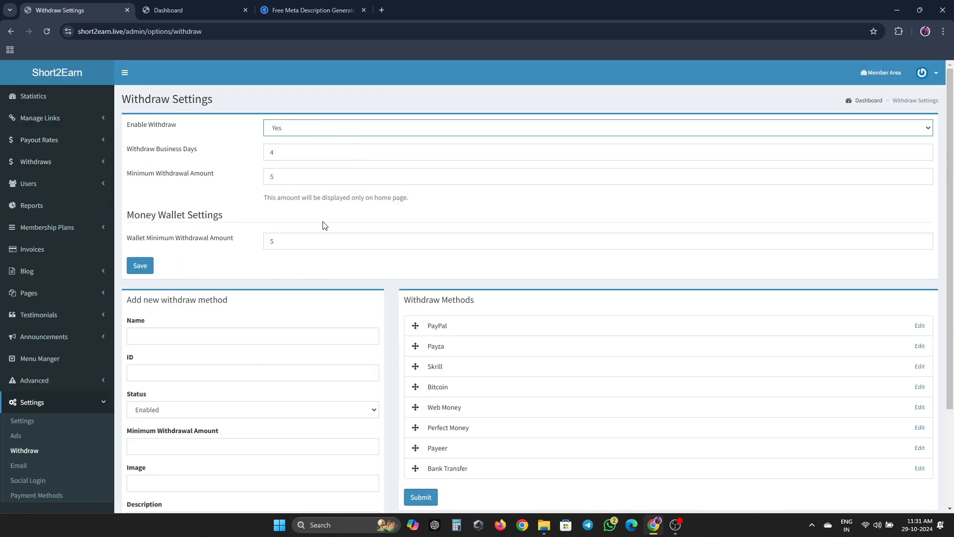
pyautogui.scroll(-2, 542, 251)
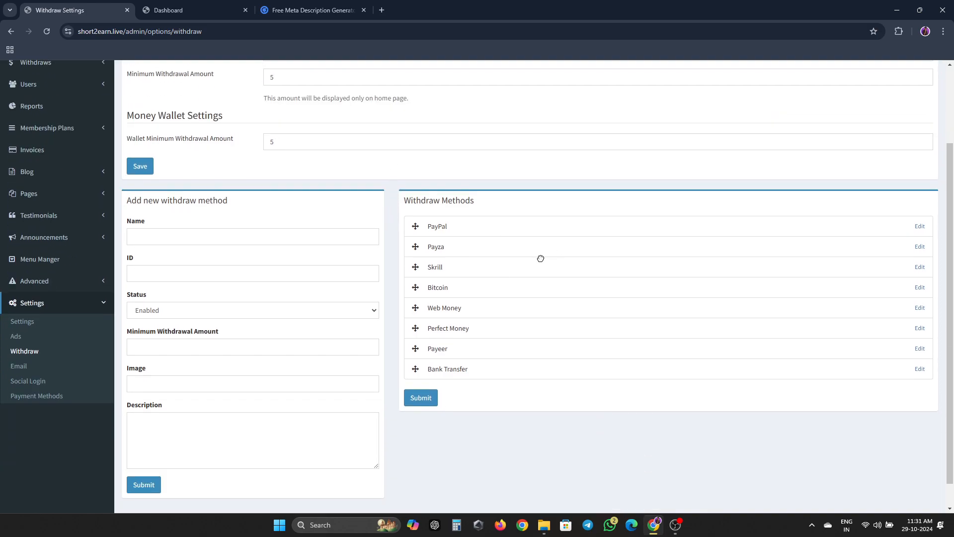
pyautogui.scroll(-1, 484, 357)
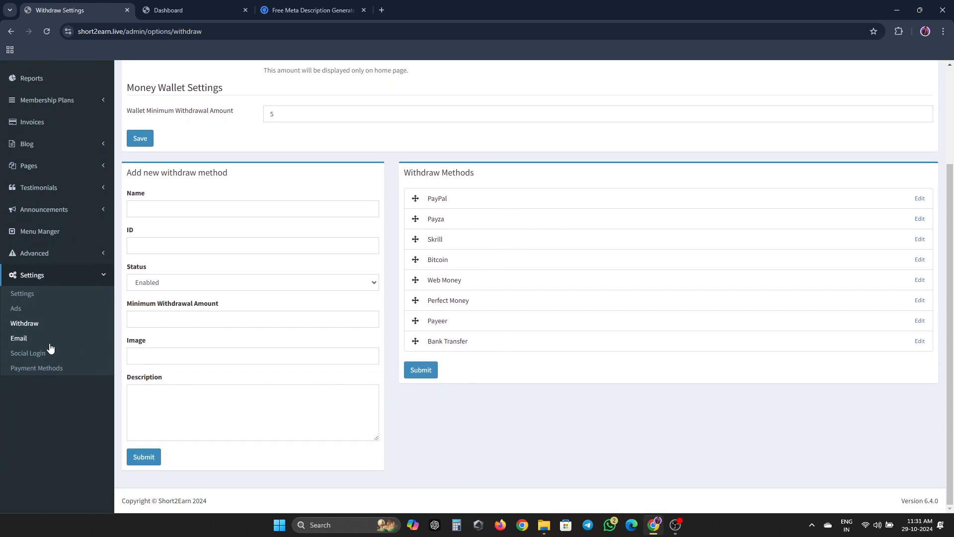
# - Set Email From Name to Short2Earn, keep PHP Mail Function, and save
pyautogui.click(85, 340)
pyautogui.click(375, 153)
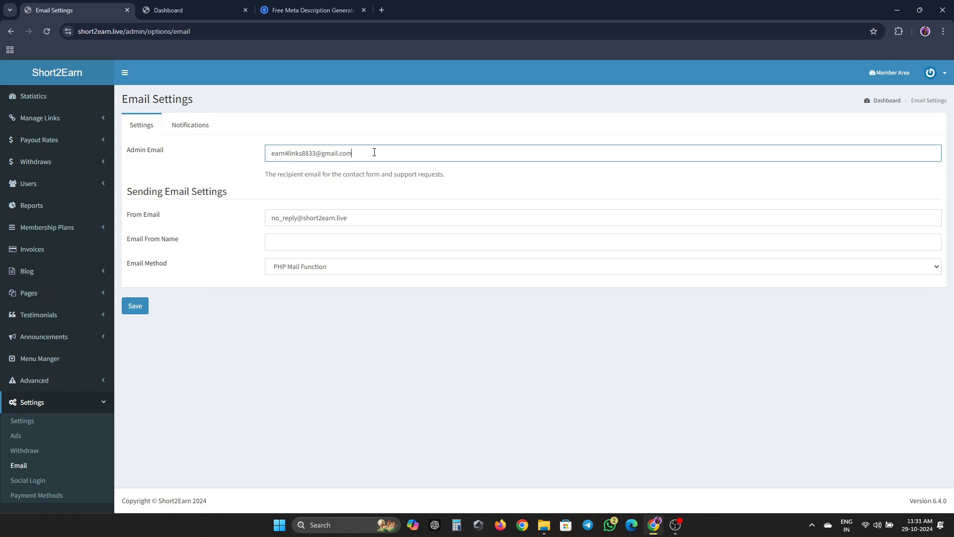
pyautogui.click(359, 222)
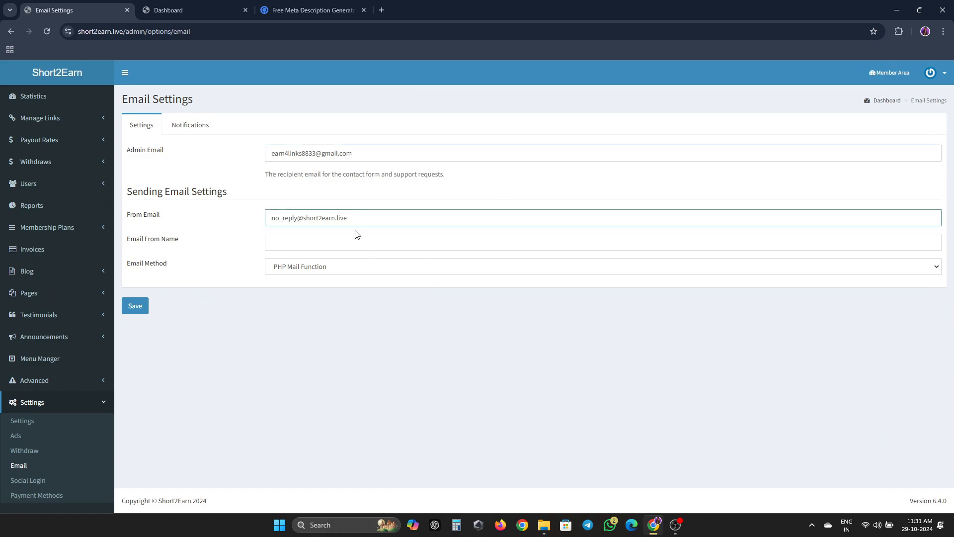
pyautogui.press('Tab')
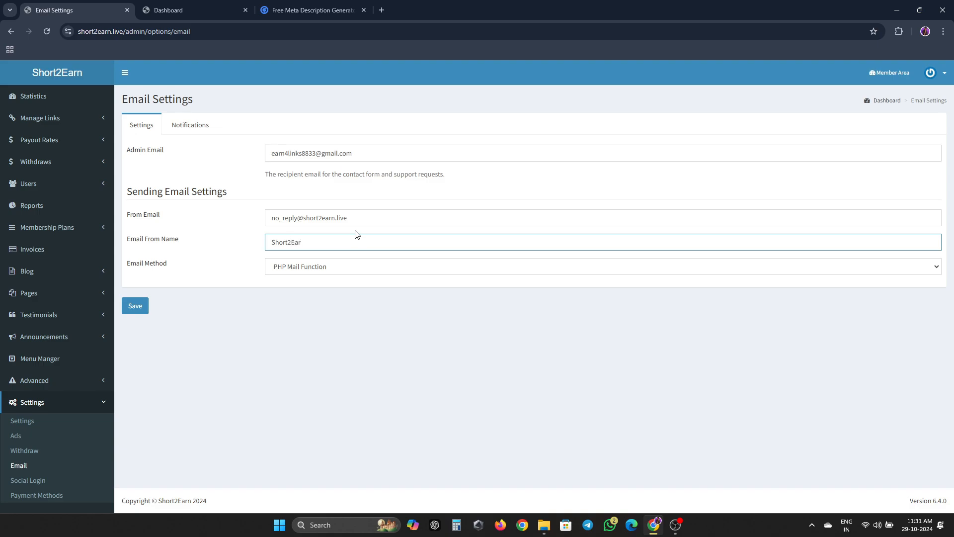
pyautogui.click(337, 274)
pyautogui.click(217, 348)
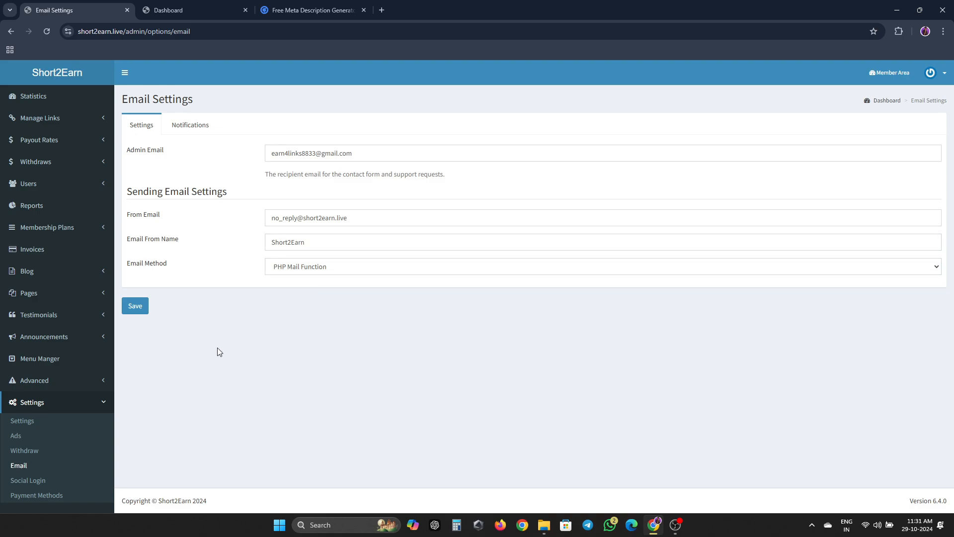
pyautogui.click(147, 311)
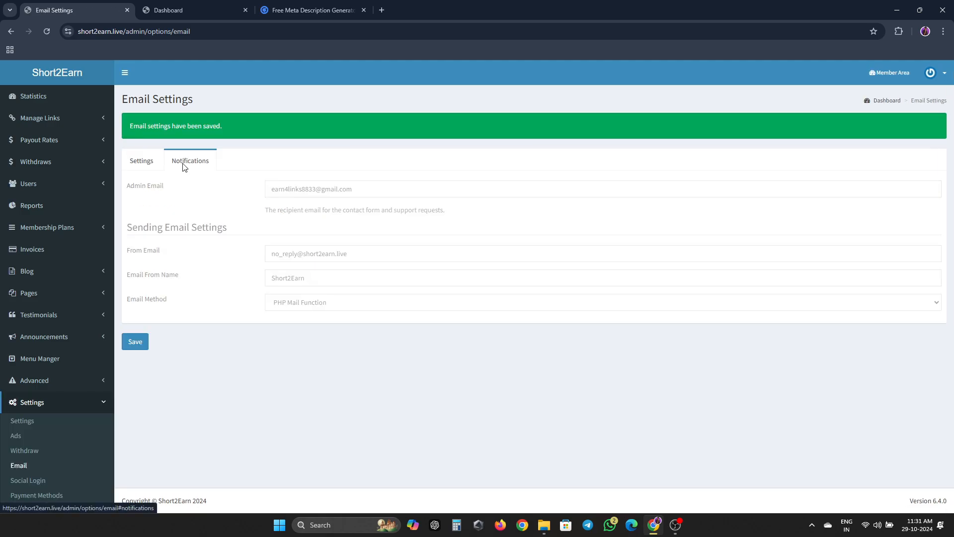
# - Turn on New User Registration notifications and save
pyautogui.click(192, 162)
pyautogui.click(385, 217)
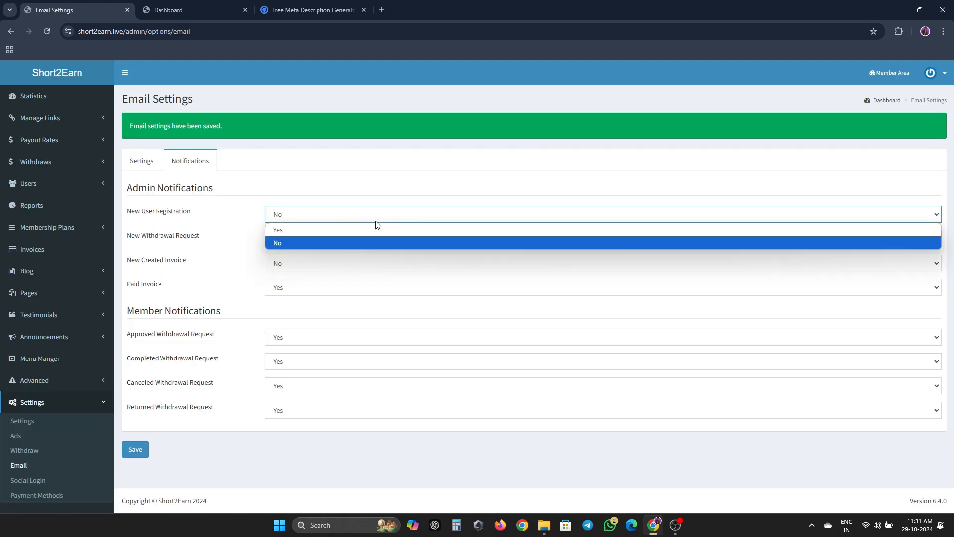
pyautogui.click(374, 228)
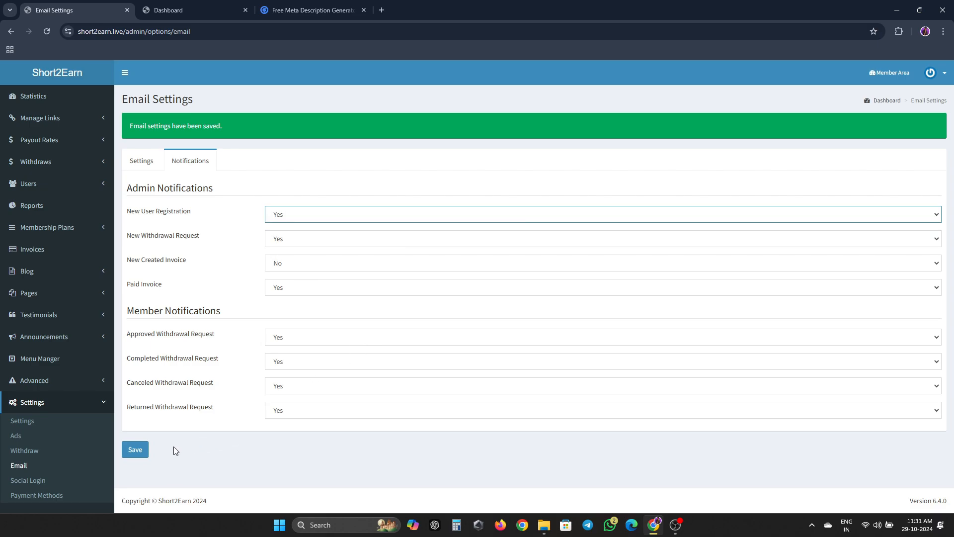
pyautogui.click(148, 456)
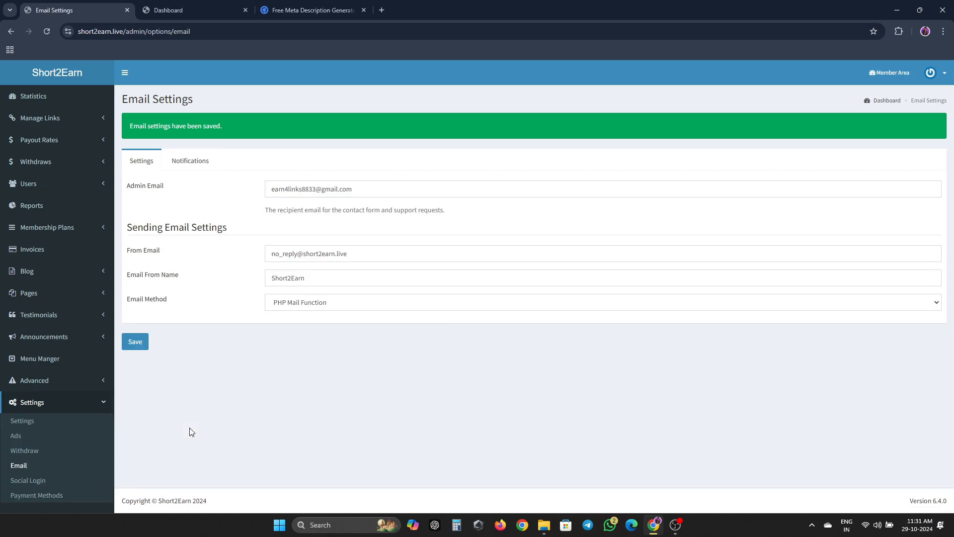
# - Look over the Social Login and Payment Methods settings, then browse the sidebar sections
pyautogui.click(45, 480)
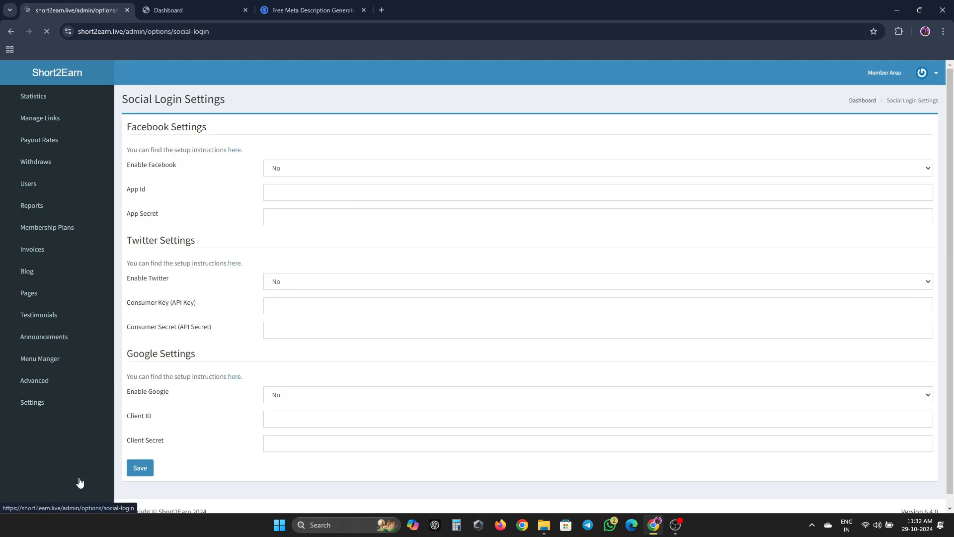
pyautogui.scroll(-1, 214, 248)
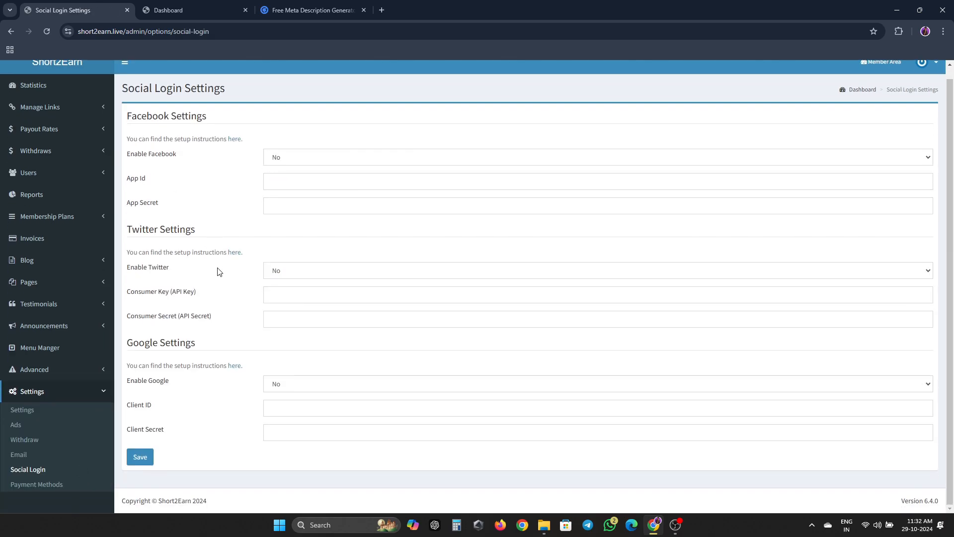
pyautogui.click(28, 488)
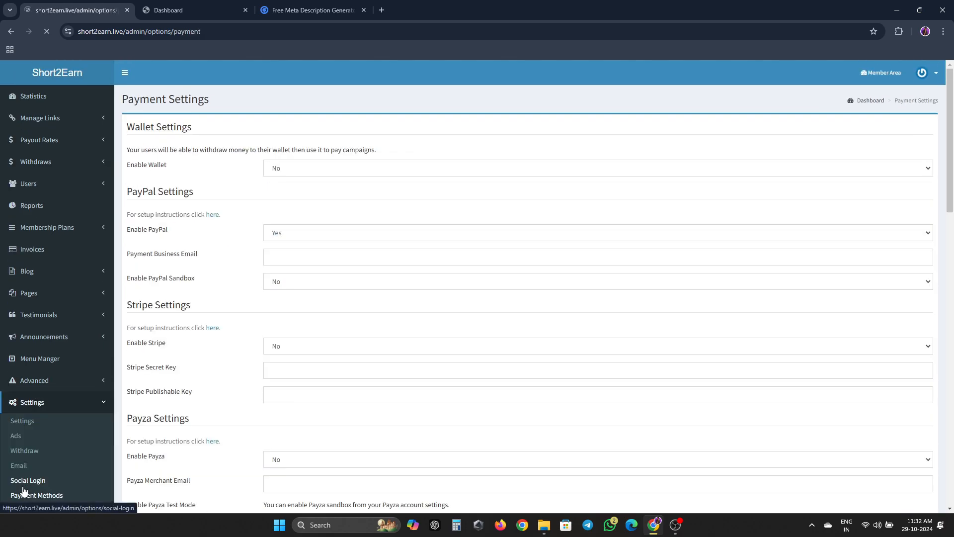
pyautogui.click(91, 386)
pyautogui.click(90, 387)
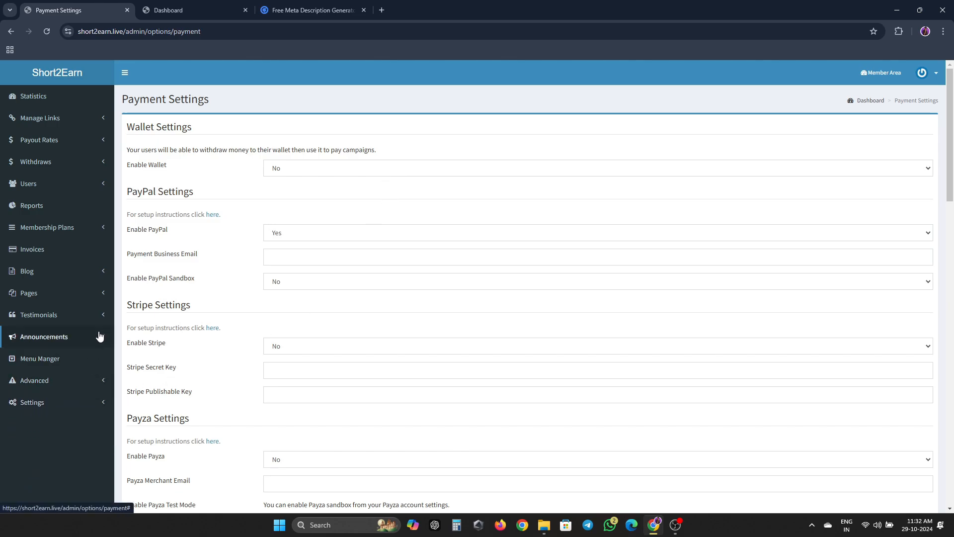
pyautogui.doubleClick(99, 335)
# - Open the Main Menu in Menu Manager, expand the Blog item, and check the public homepage
pyautogui.click(85, 366)
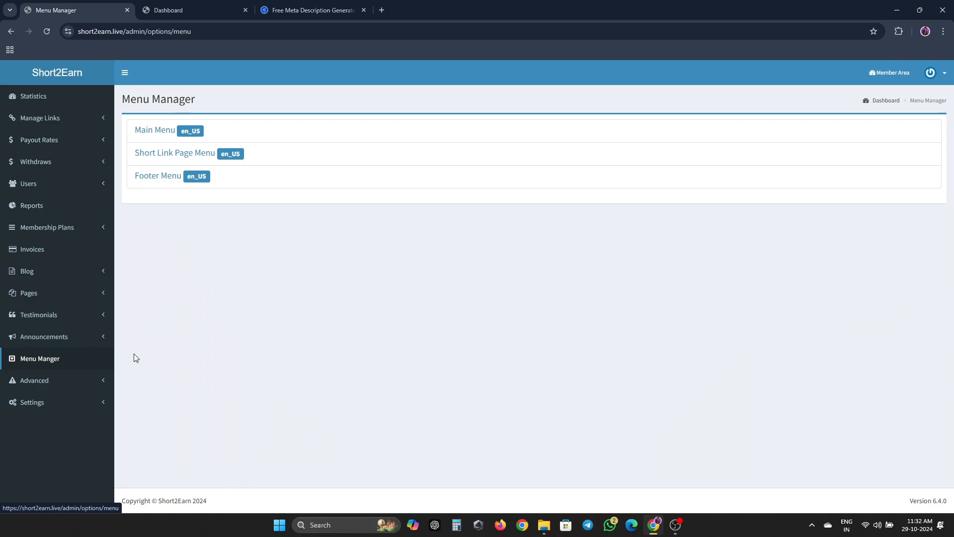
pyautogui.click(158, 127)
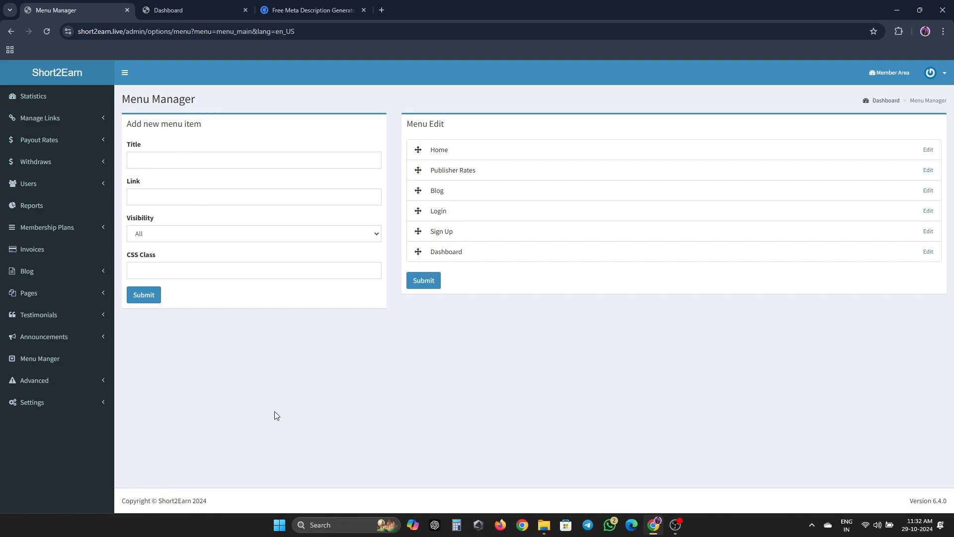
pyautogui.click(928, 190)
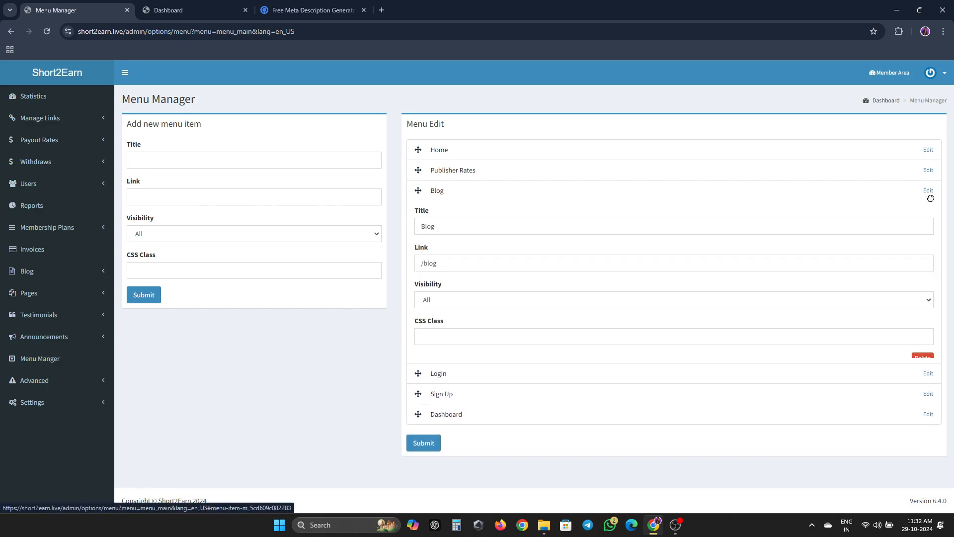
pyautogui.click(916, 360)
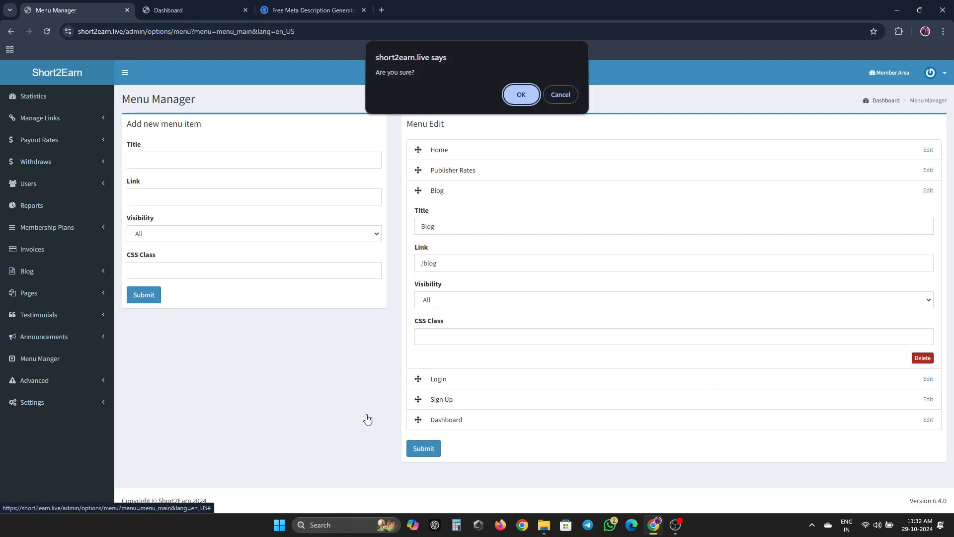
pyautogui.click(171, 10)
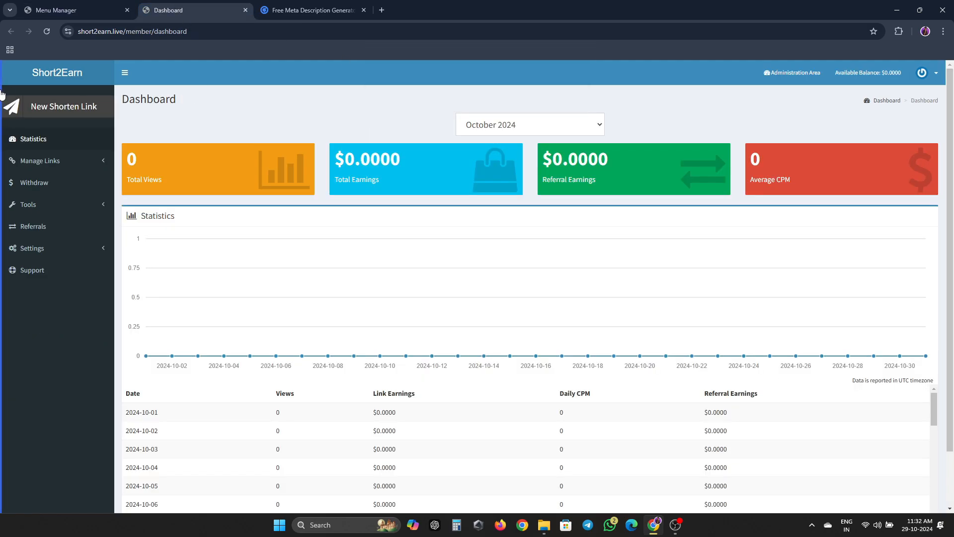
pyautogui.click(43, 72)
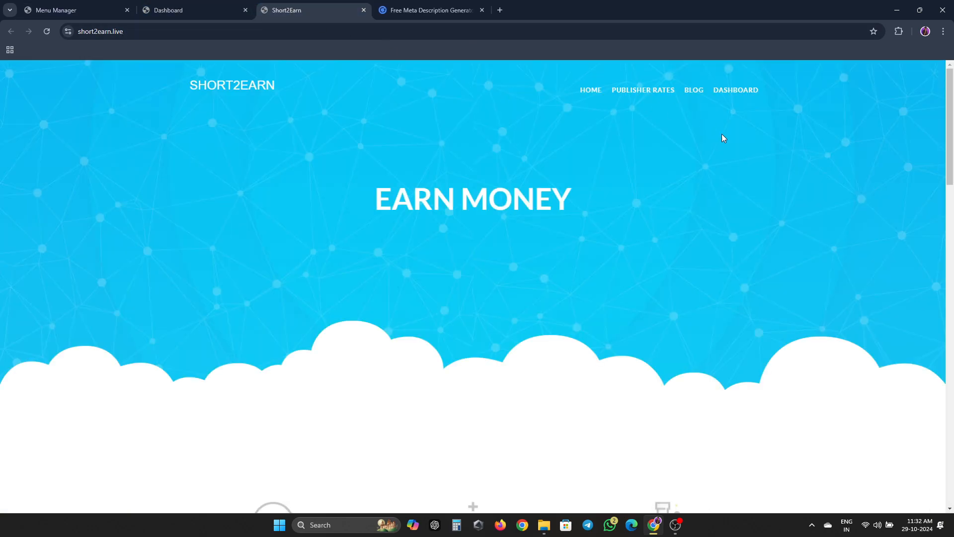
pyautogui.click(174, 9)
pyautogui.click(85, 7)
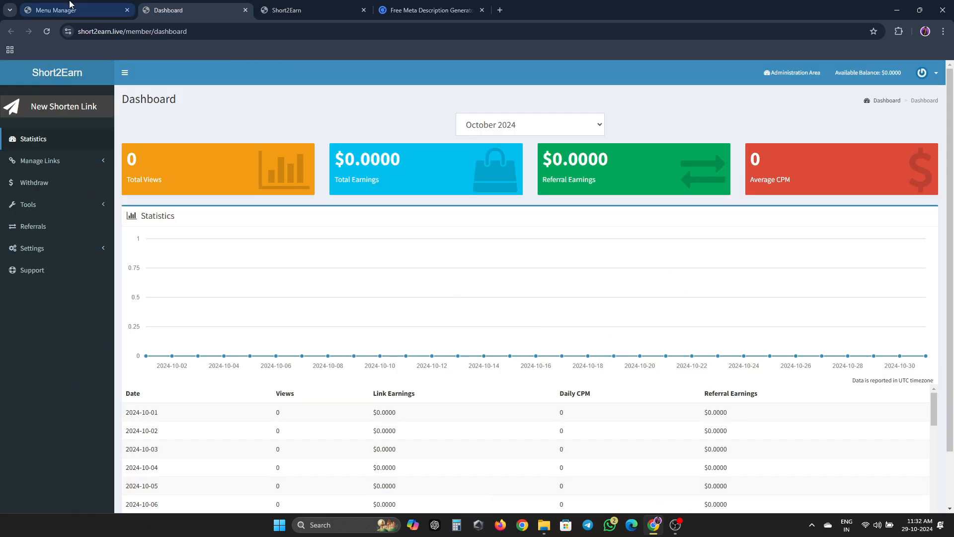
pyautogui.click(167, 4)
pyautogui.click(115, 4)
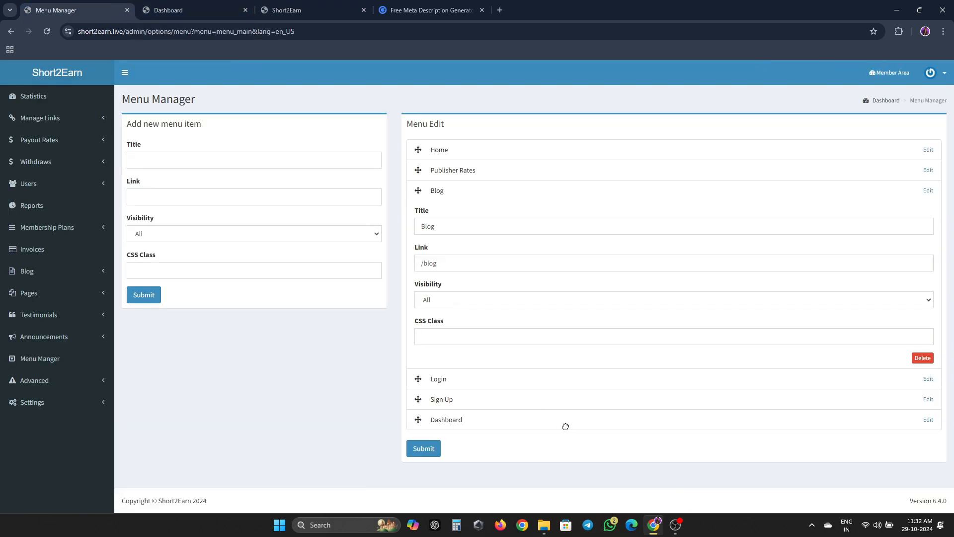
# - Delete the Blog item, save the Main Menu, and reload the homepage to verify
pyautogui.click(922, 358)
pyautogui.click(520, 93)
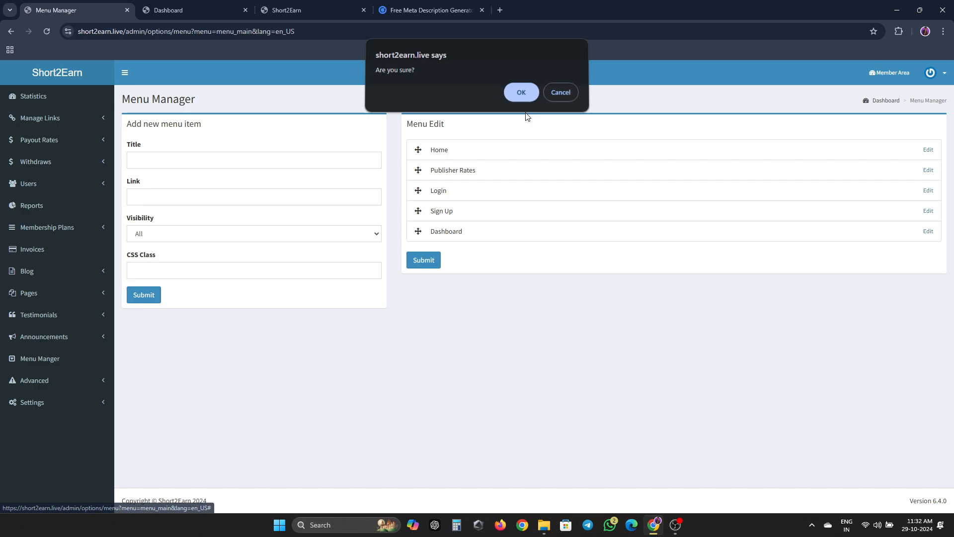
pyautogui.click(423, 260)
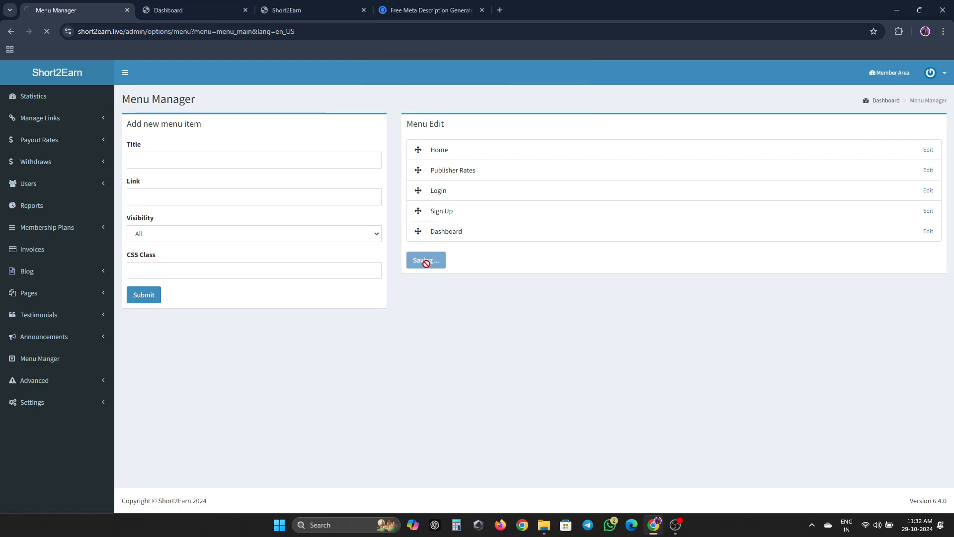
pyautogui.click(294, 6)
pyautogui.press('F5')
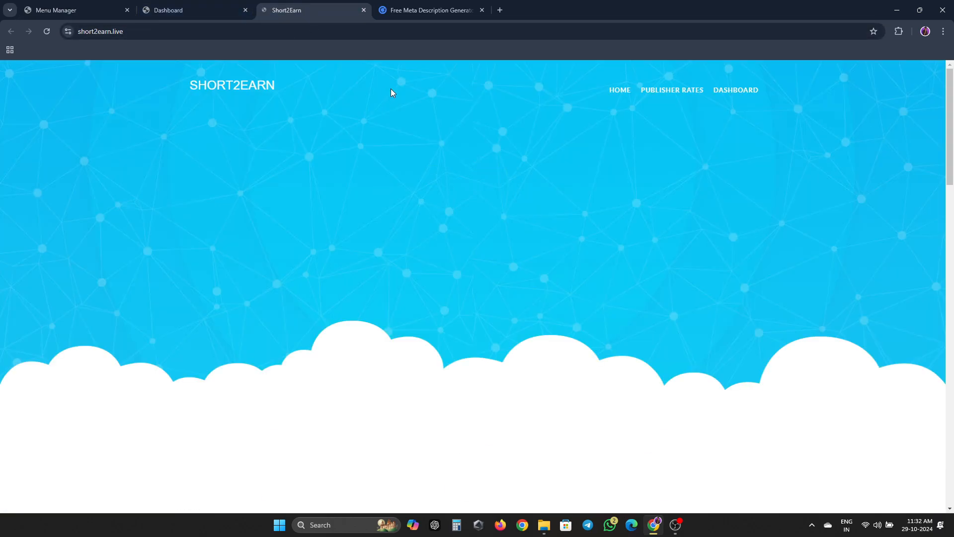
pyautogui.click(159, 10)
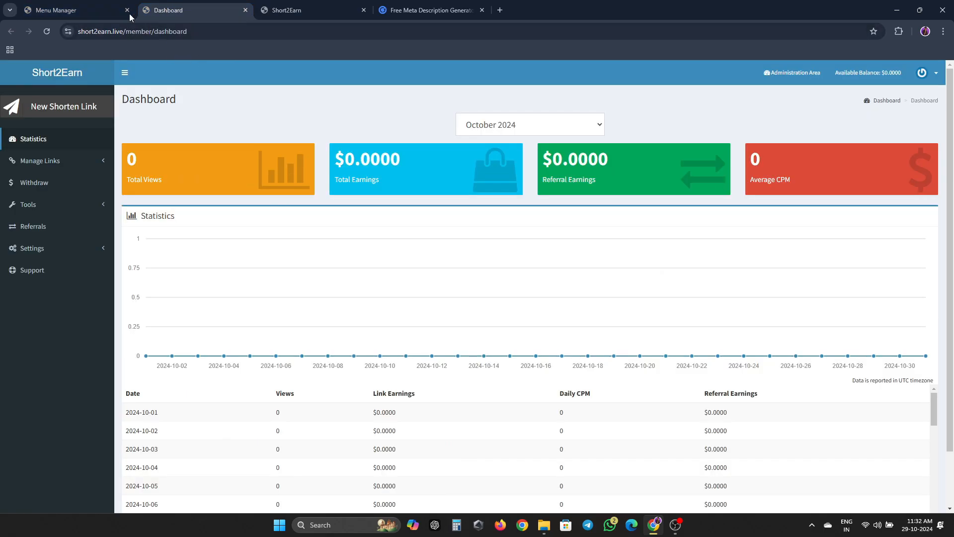
pyautogui.click(105, 12)
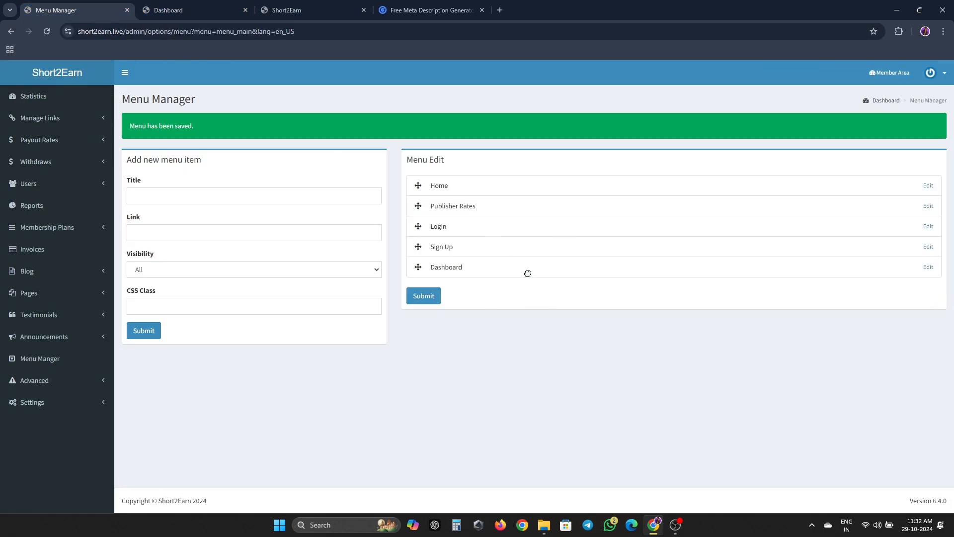
# - Open the Announcements and Testimonials lists
pyautogui.click(63, 335)
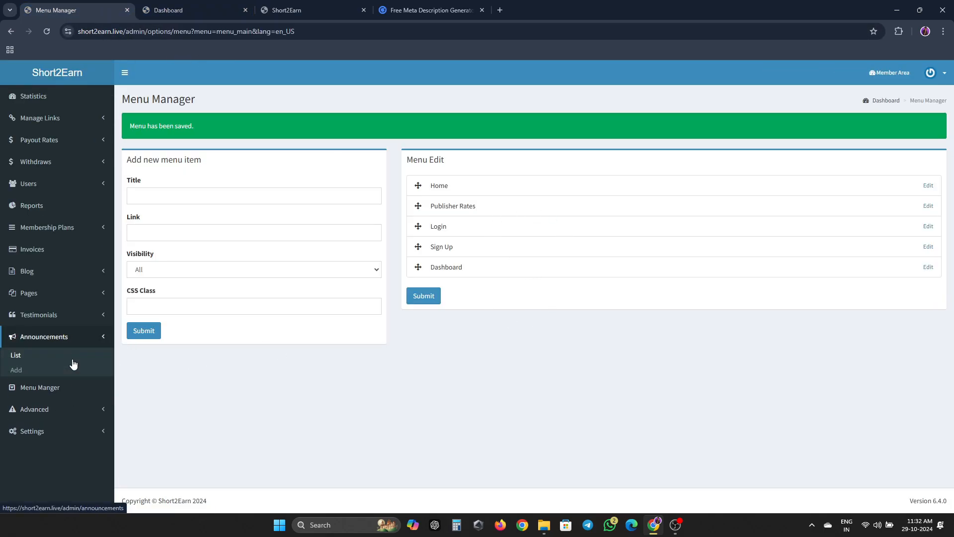
pyautogui.click(47, 355)
pyautogui.click(70, 312)
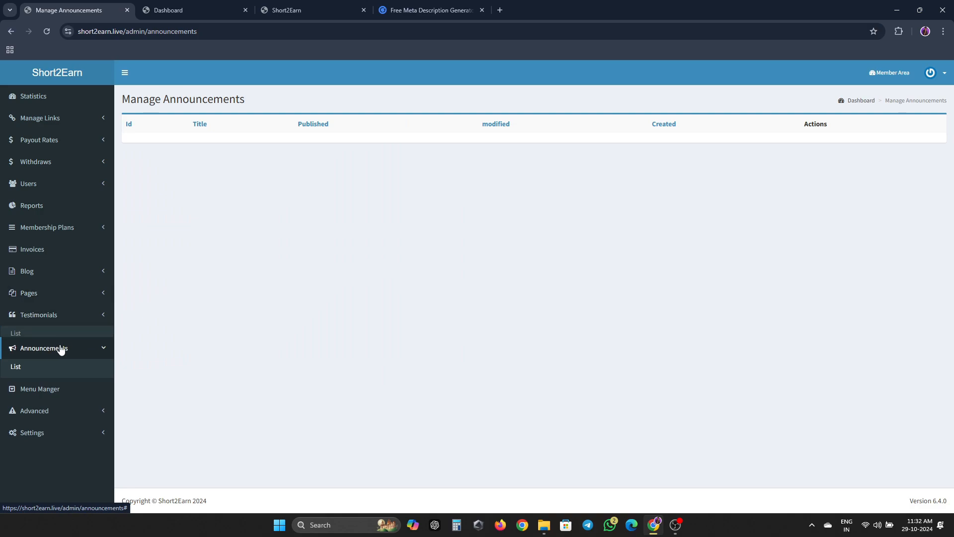
pyautogui.click(53, 331)
# - Expand the Pages, Blog and Membership Plans sections and open the Users list
pyautogui.click(68, 296)
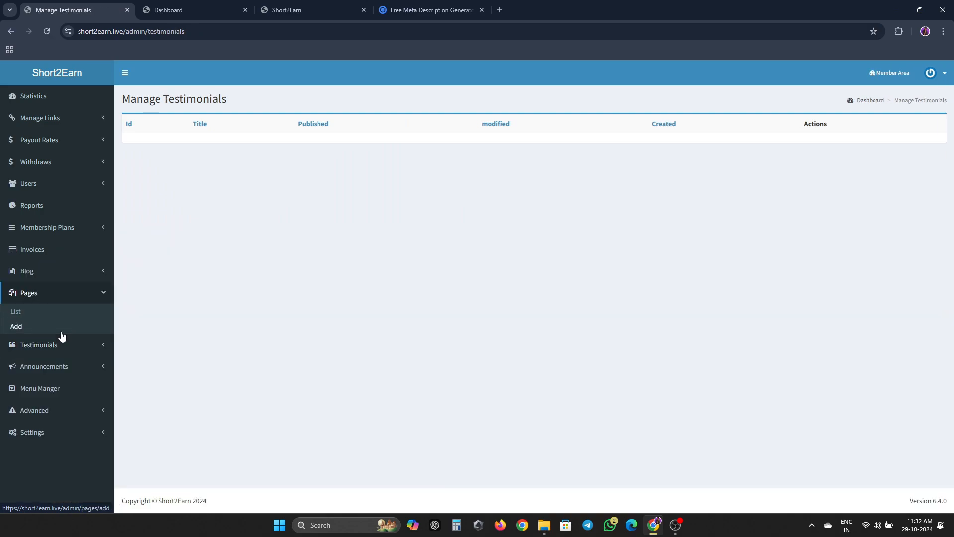
pyautogui.click(63, 271)
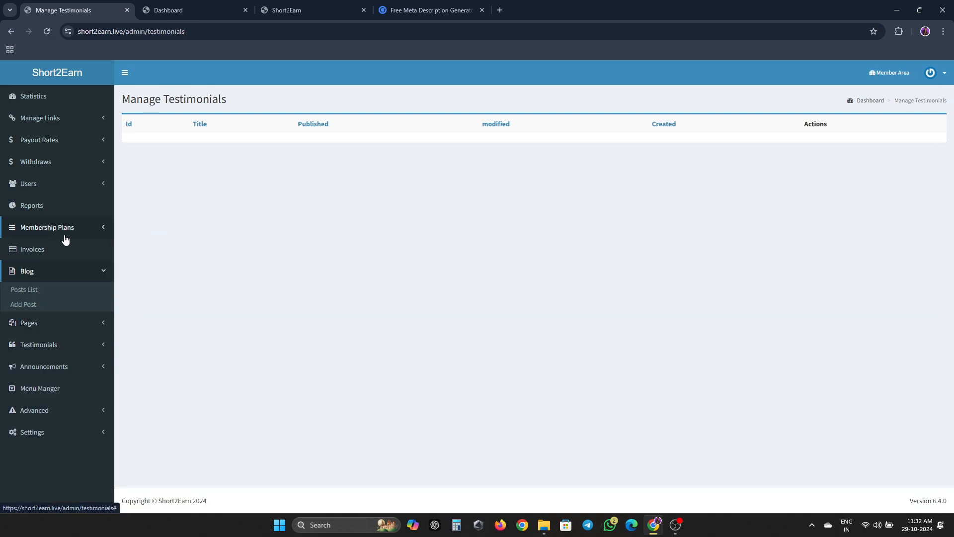
pyautogui.click(84, 230)
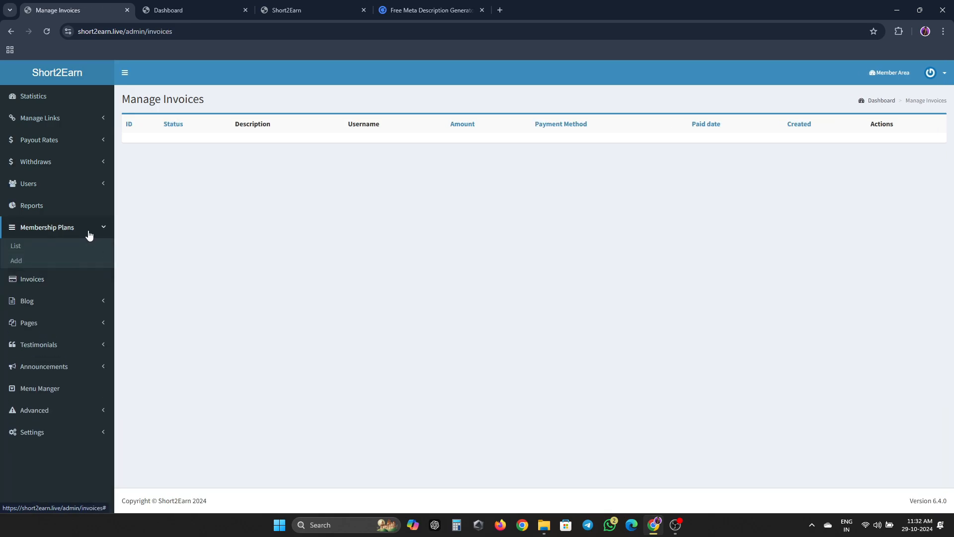
pyautogui.click(60, 187)
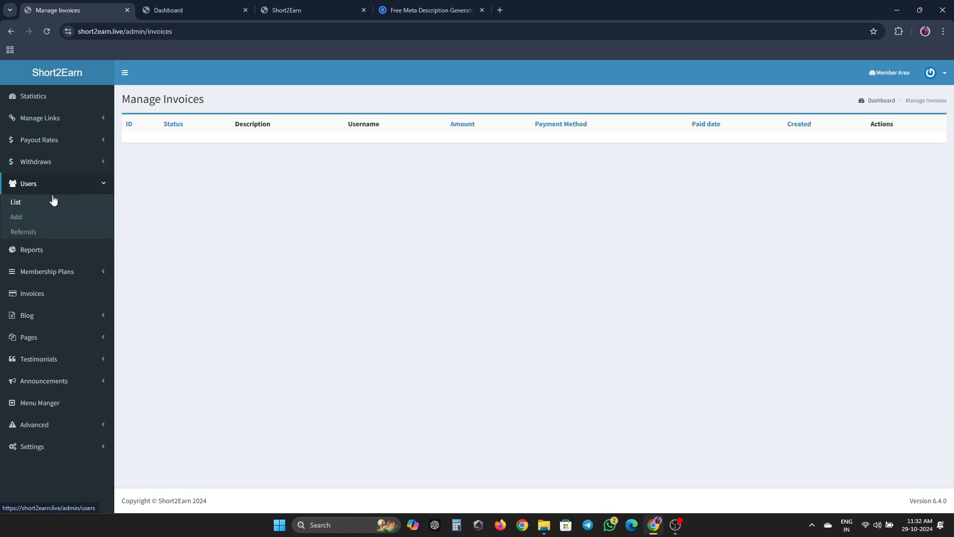
pyautogui.click(52, 203)
pyautogui.click(56, 186)
pyautogui.click(46, 204)
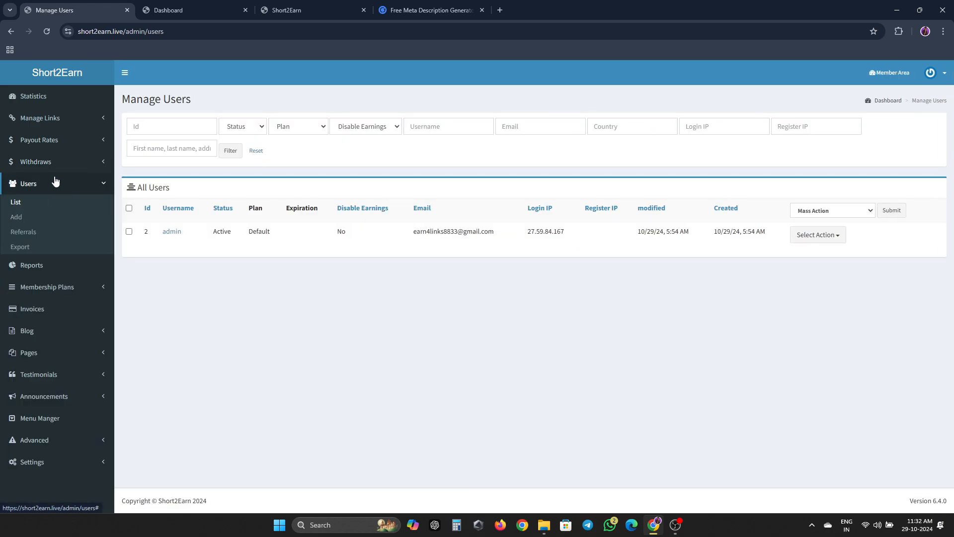
# - Open the Manage Withdraws list from the sidebar
pyautogui.click(59, 162)
pyautogui.click(56, 180)
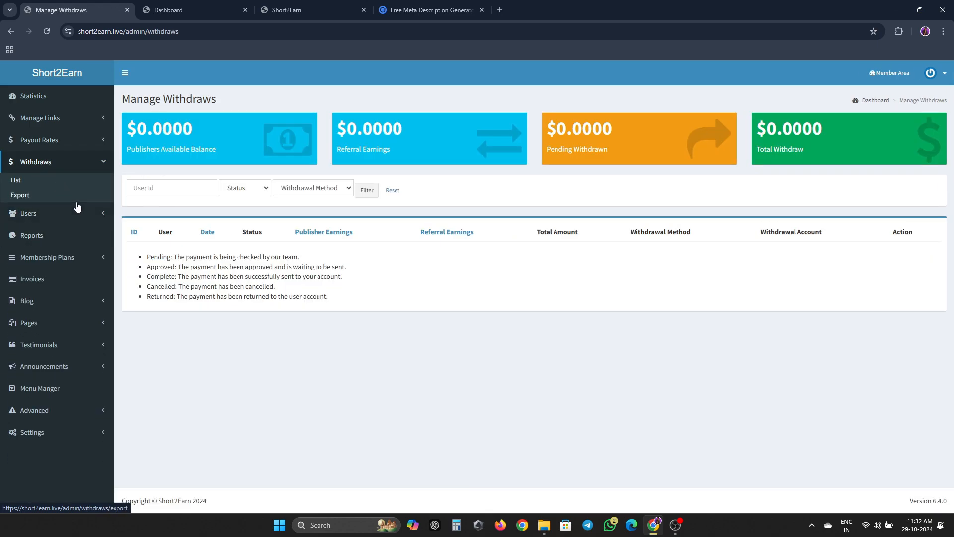
pyautogui.click(70, 161)
pyautogui.click(70, 141)
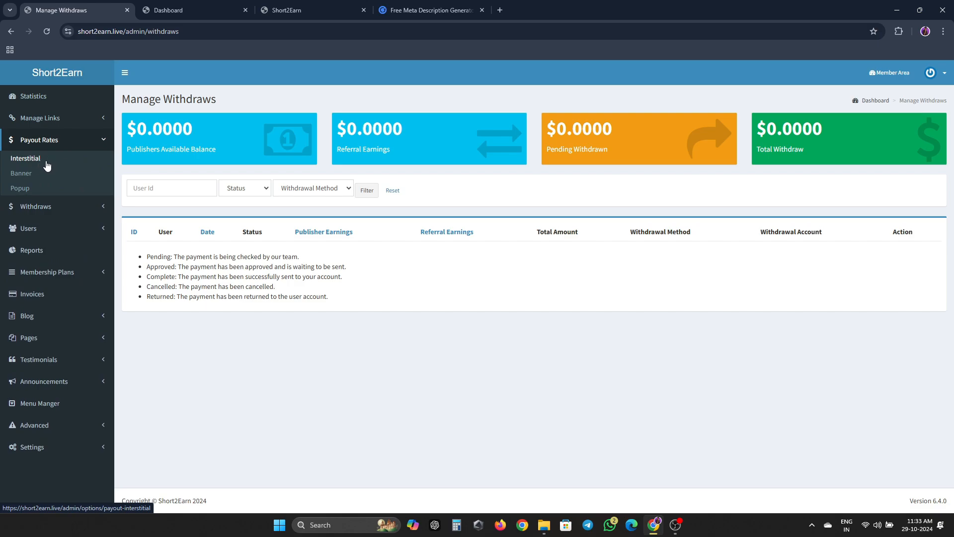
# - Set Banner payout rates to 8 for desktop and mobile in every country and save
pyautogui.click(21, 178)
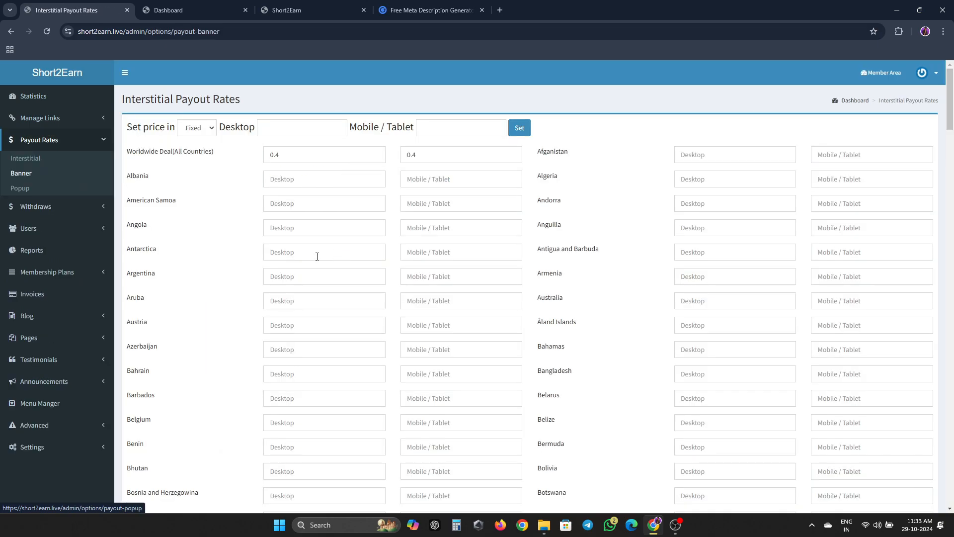
pyautogui.click(292, 130)
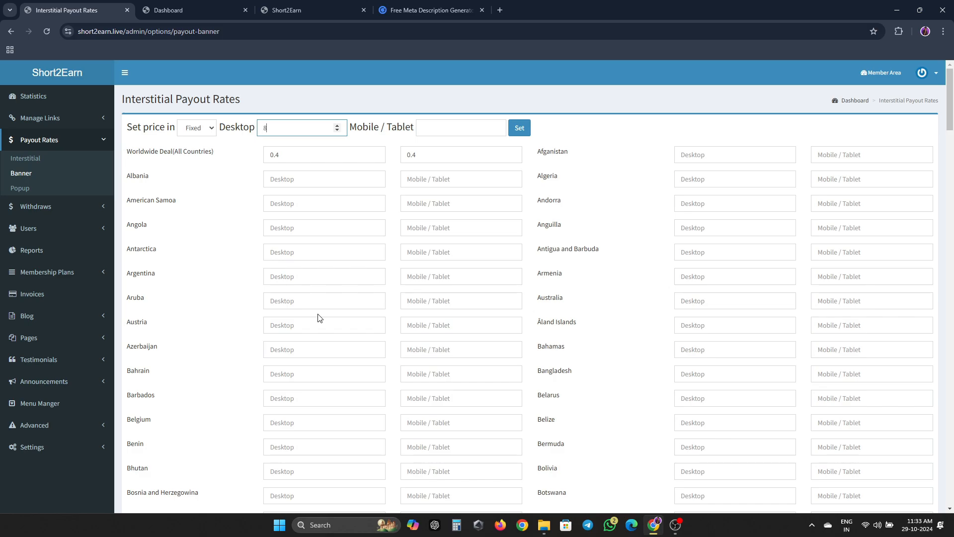
pyautogui.press('Tab')
pyautogui.write('8')
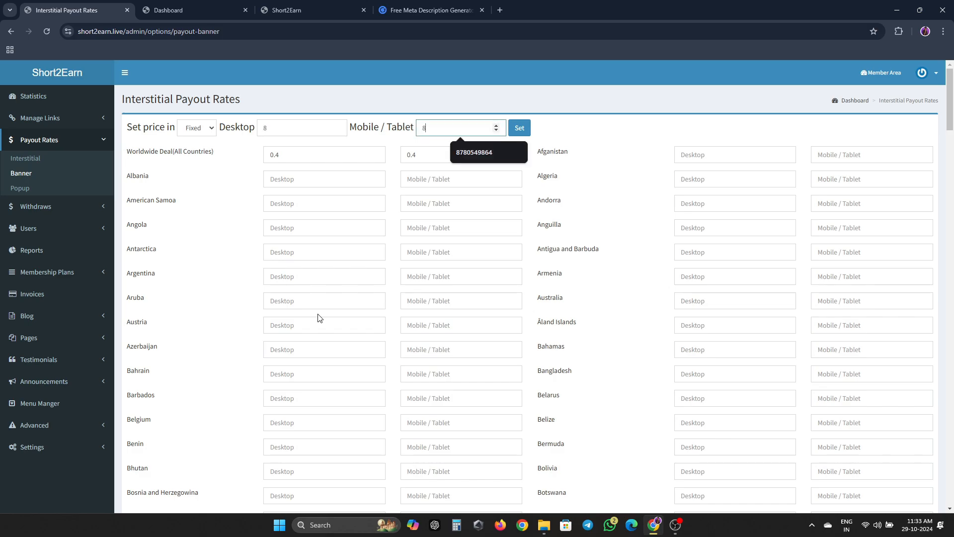
pyautogui.press('Return')
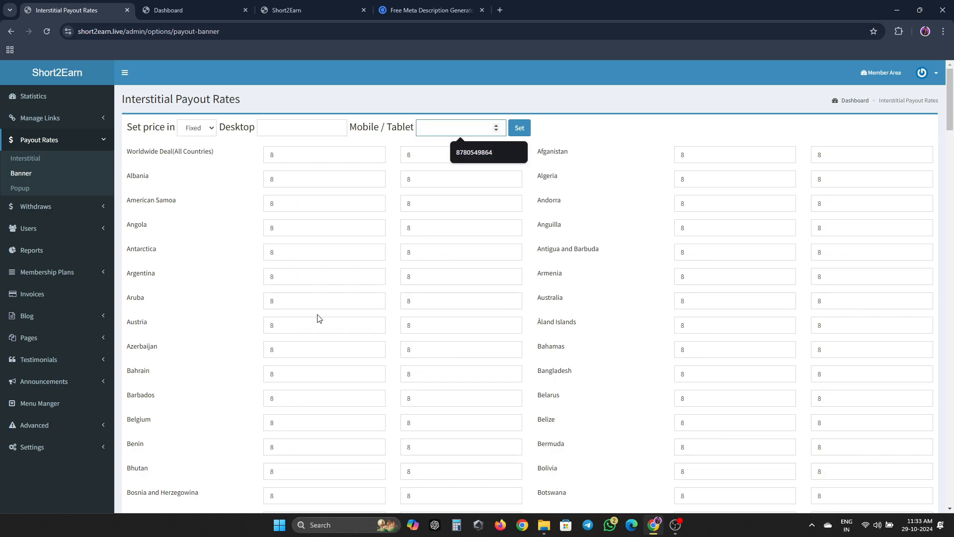
pyautogui.click(377, 290)
pyautogui.scroll(-20, 578, 314)
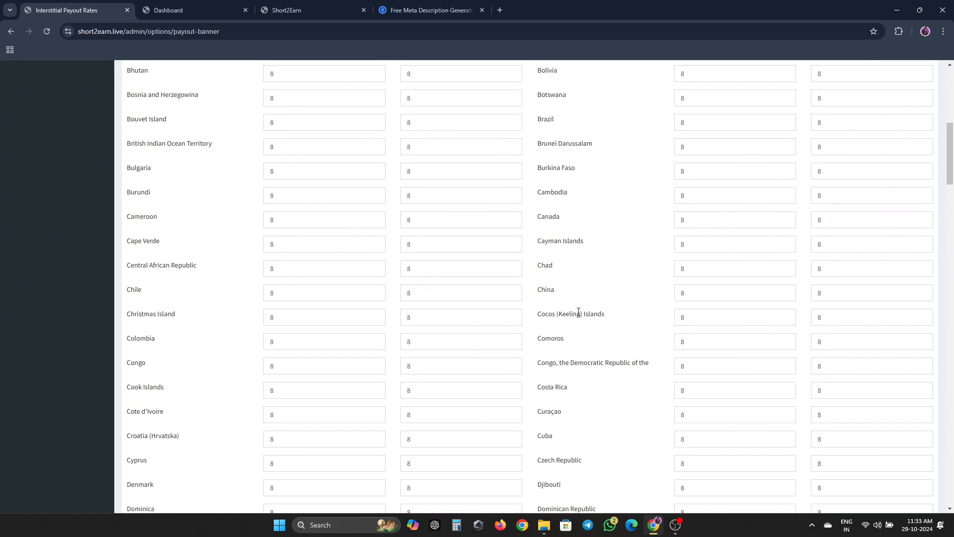
pyautogui.scroll(-20, 576, 315)
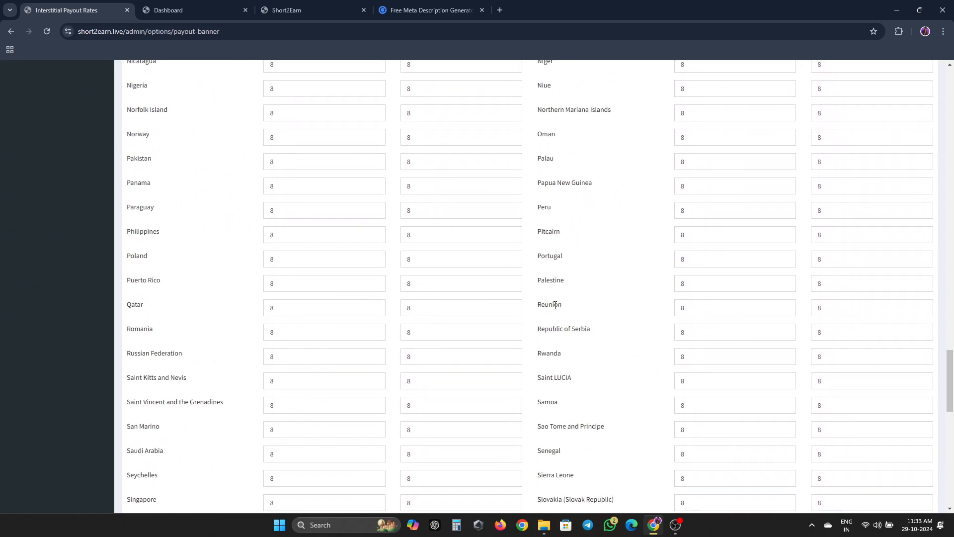
pyautogui.click(140, 457)
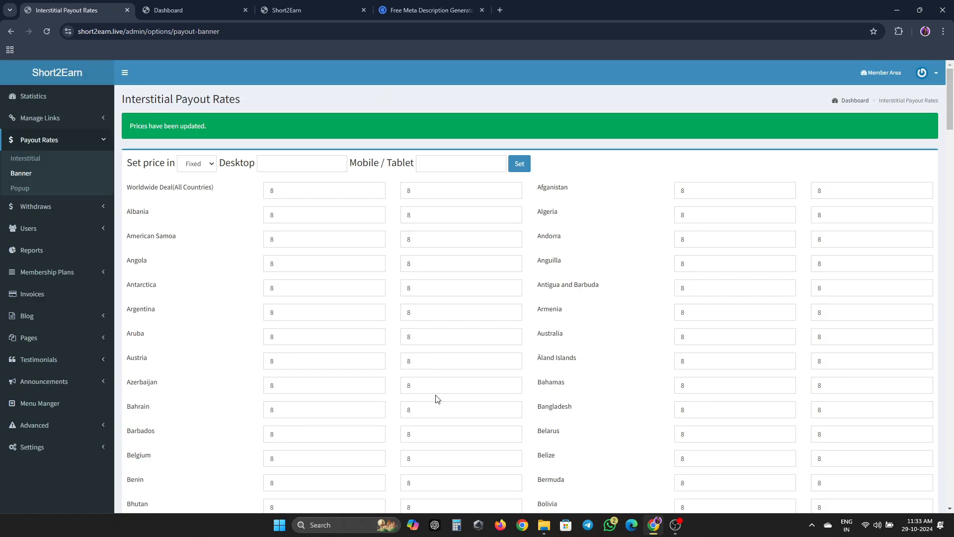
pyautogui.click(66, 121)
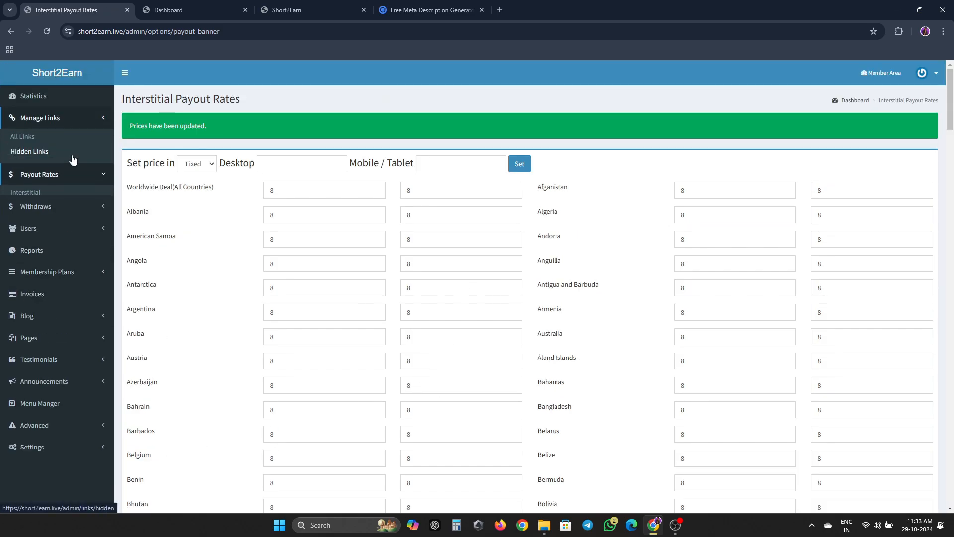
# - Review the admin statistics dashboard
pyautogui.click(66, 110)
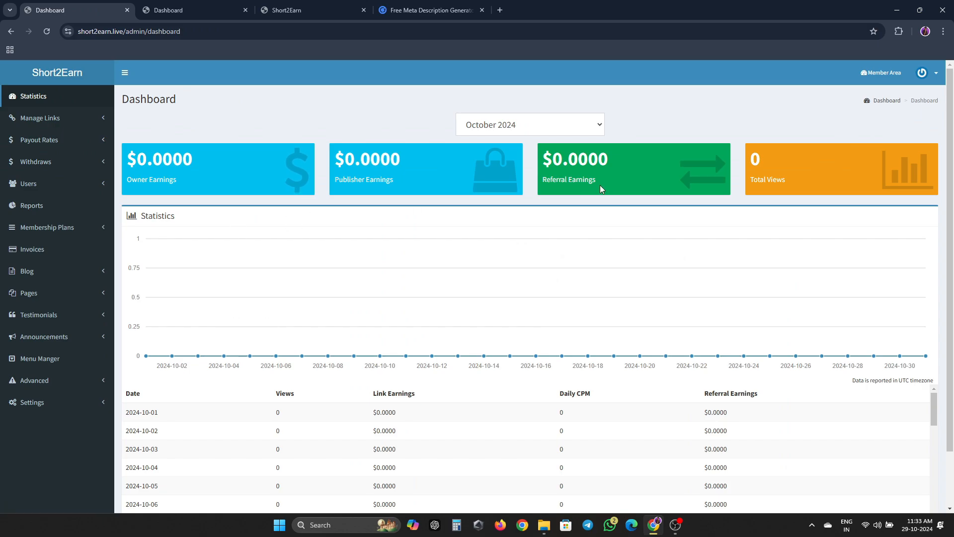
pyautogui.scroll(-2, 546, 224)
pyautogui.scroll(2, 551, 234)
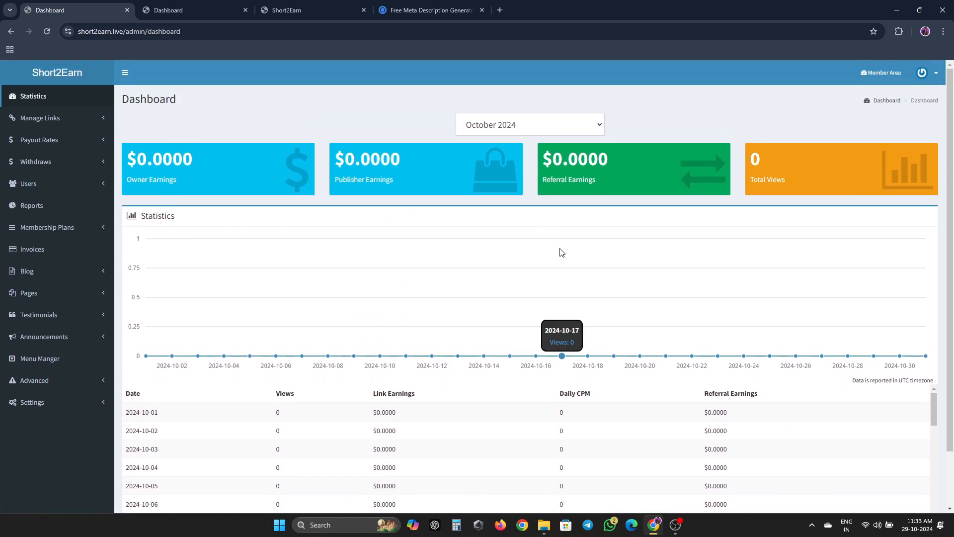
# - Shorten Google.com from the member dashboard and open the new short link in a new tab
pyautogui.click(189, 10)
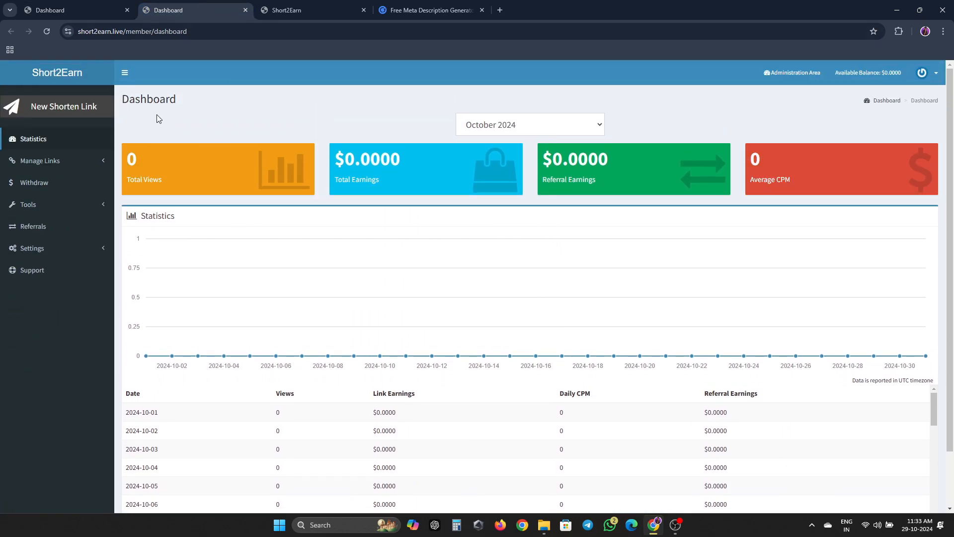
pyautogui.click(85, 108)
pyautogui.click(182, 126)
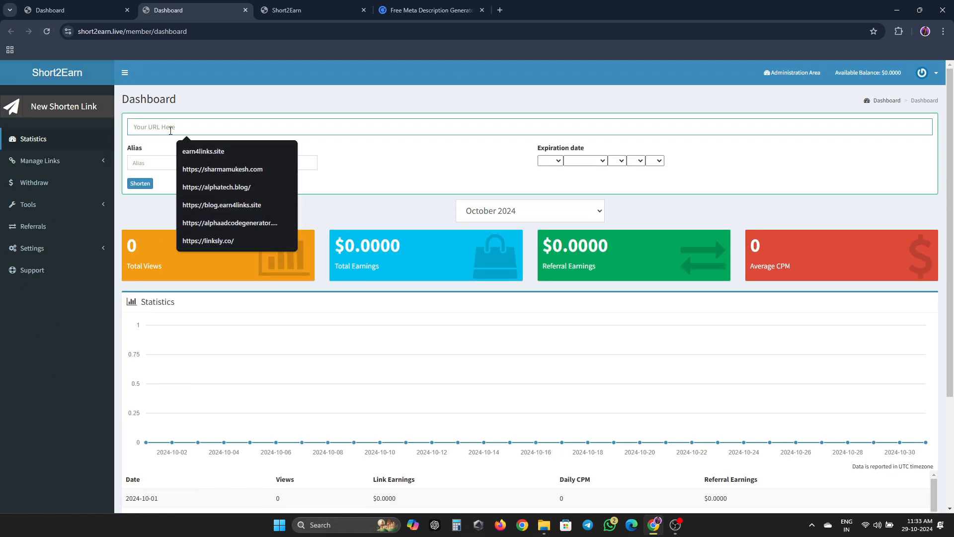
pyautogui.write('gle.com')
pyautogui.click(218, 166)
pyautogui.click(139, 183)
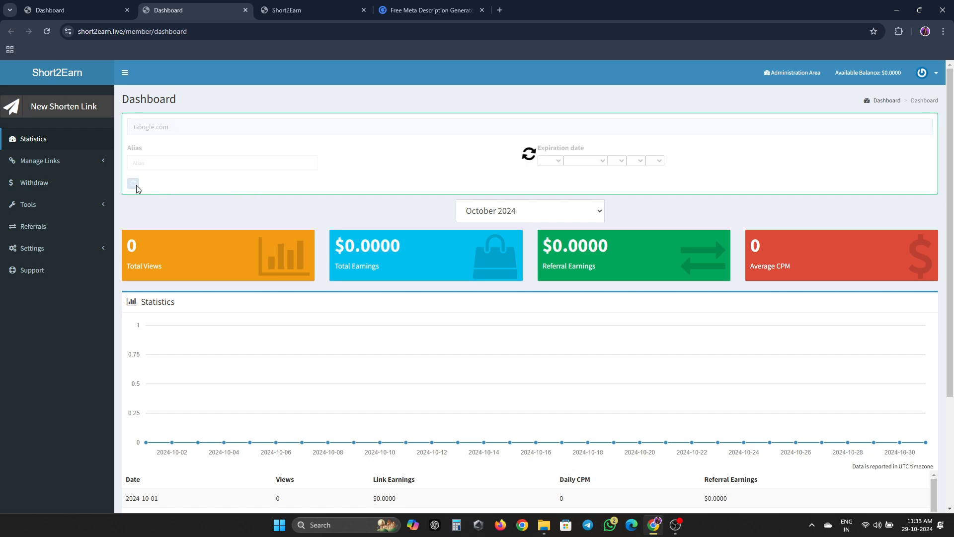
pyautogui.click(177, 203)
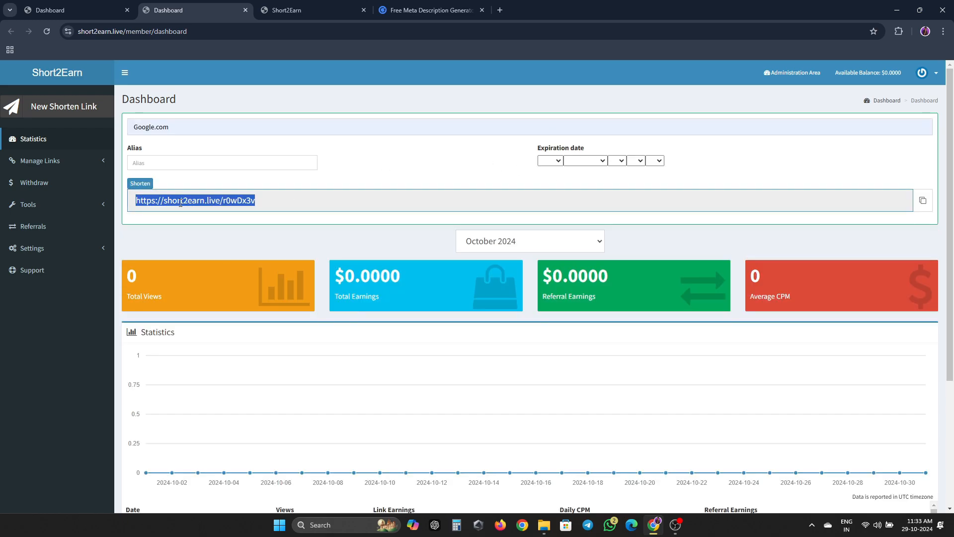
pyautogui.rightClick(177, 203)
pyautogui.click(247, 244)
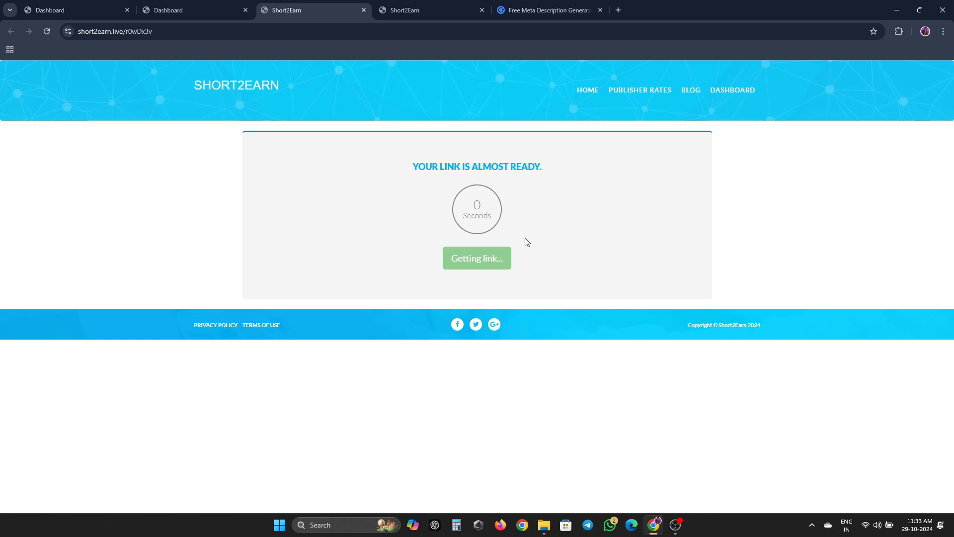
# - Follow the Google.com short link and confirm the member dashboard shows 1 view and $0.0080
pyautogui.click(495, 259)
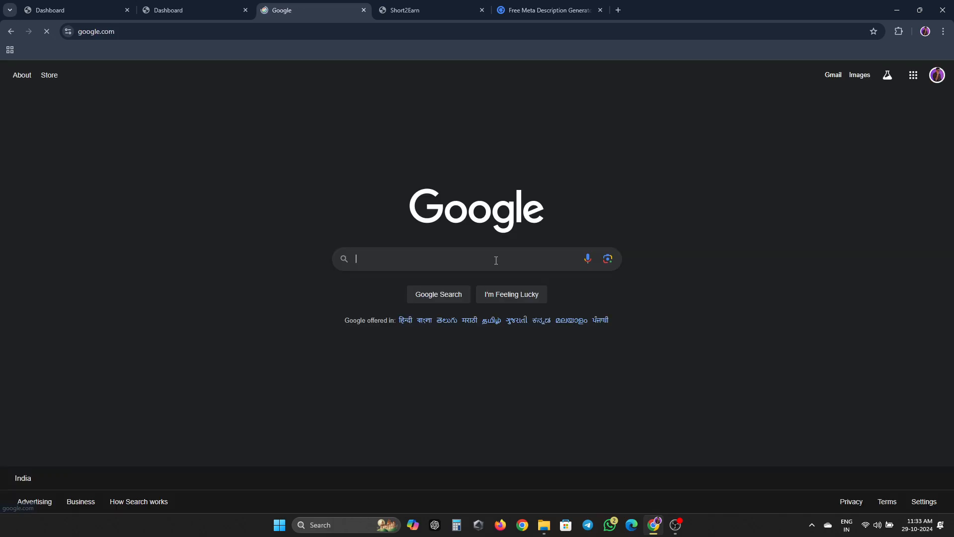
pyautogui.click(230, 7)
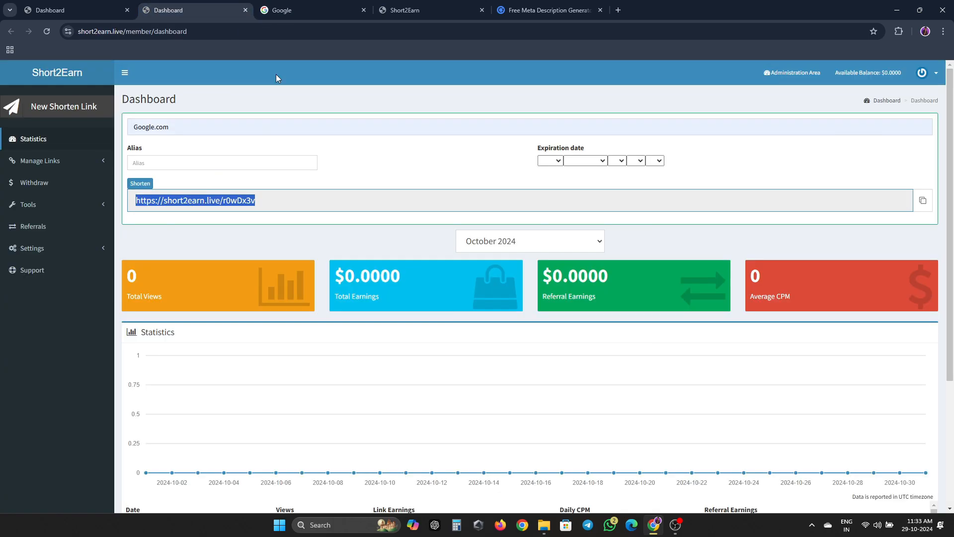
pyautogui.click(46, 25)
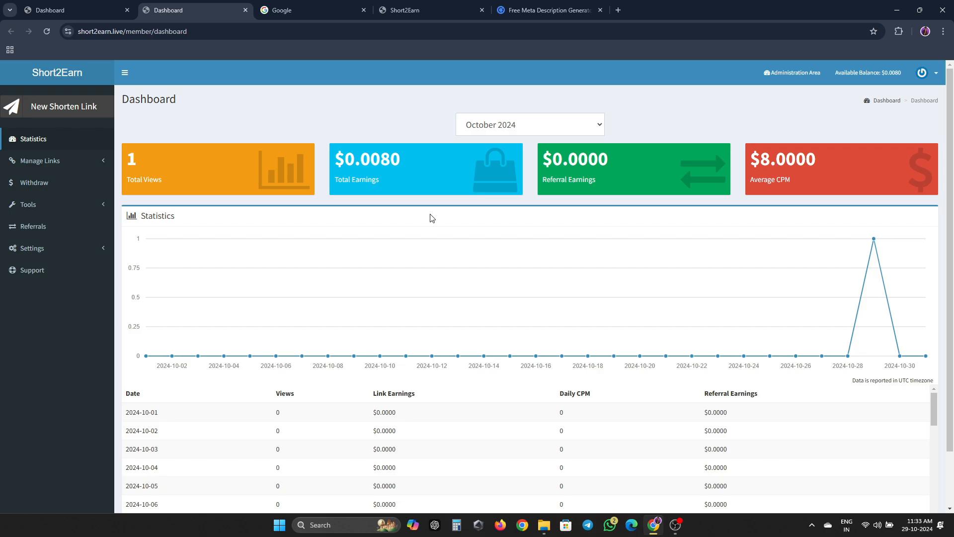
pyautogui.click(50, 10)
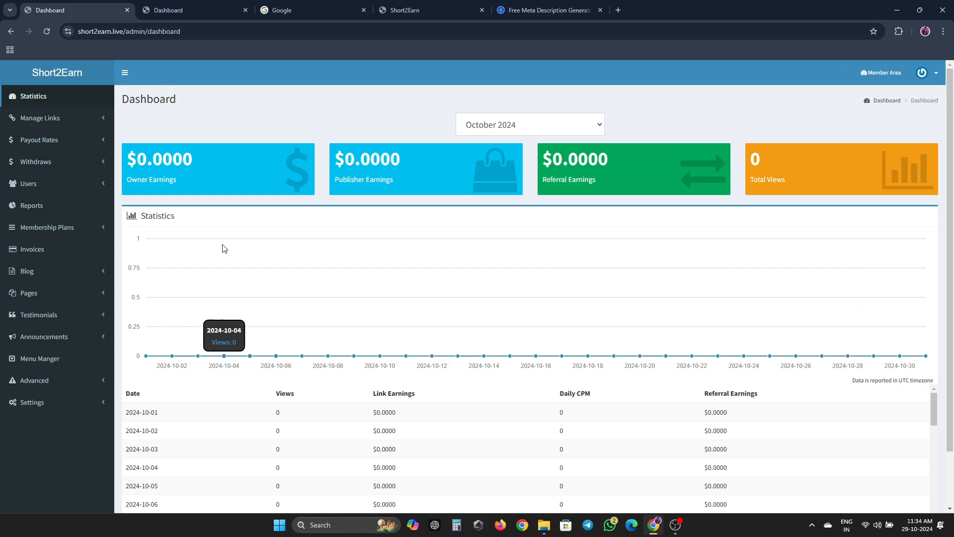
# - Set Price Number of Decimals to 5 in the Currency settings and save
pyautogui.click(55, 406)
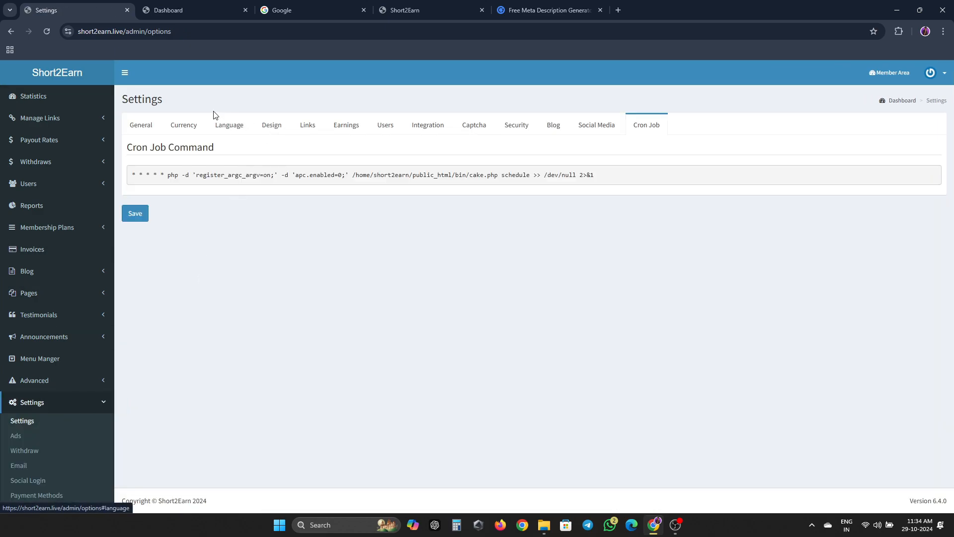
pyautogui.click(184, 125)
pyautogui.click(296, 228)
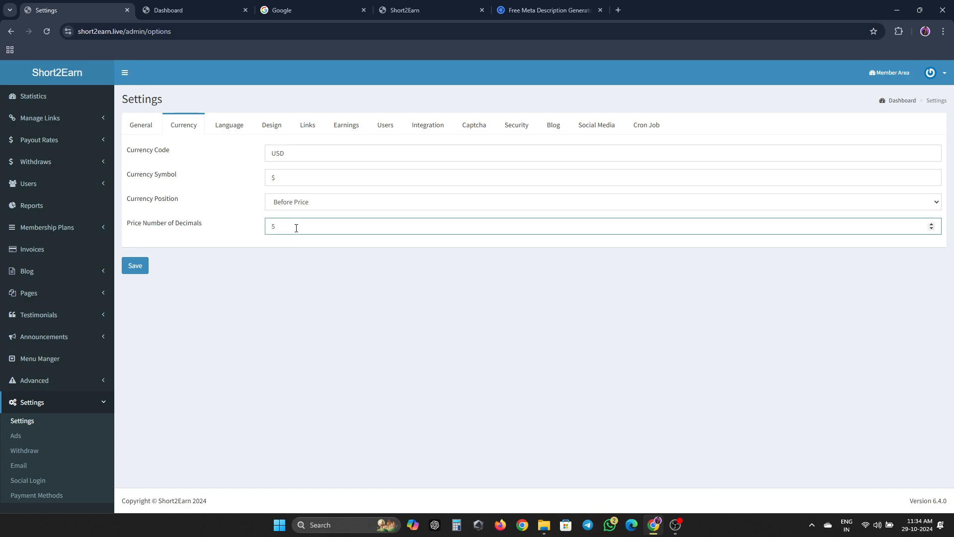
pyautogui.click(148, 266)
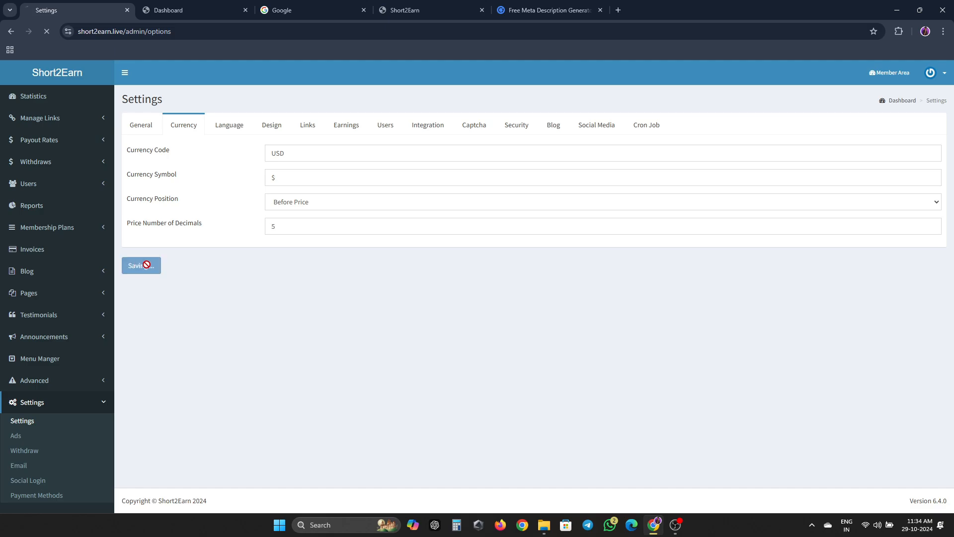
# - Reload the member dashboard to confirm amounts now read $0.00800 and $8.00000
pyautogui.click(226, 20)
pyautogui.press('F5')
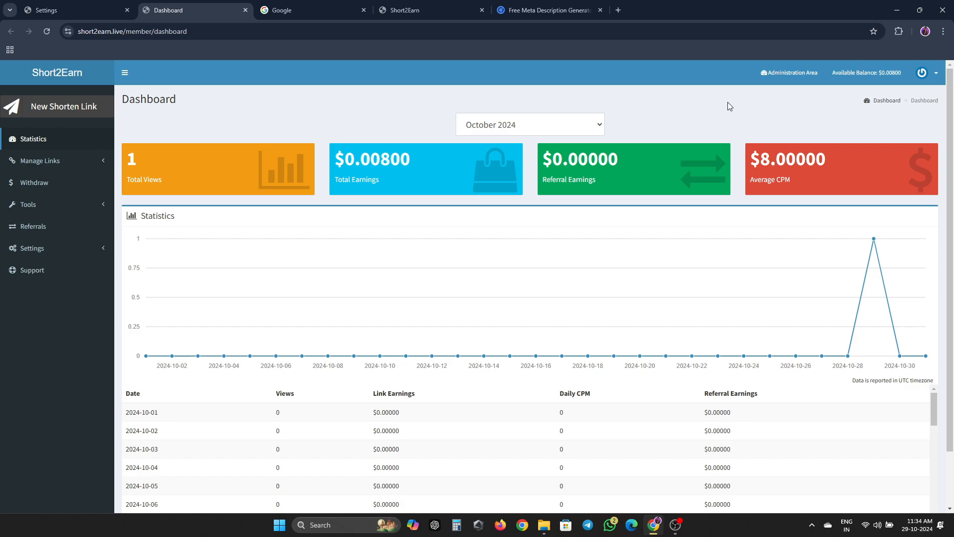
pyautogui.click(278, 7)
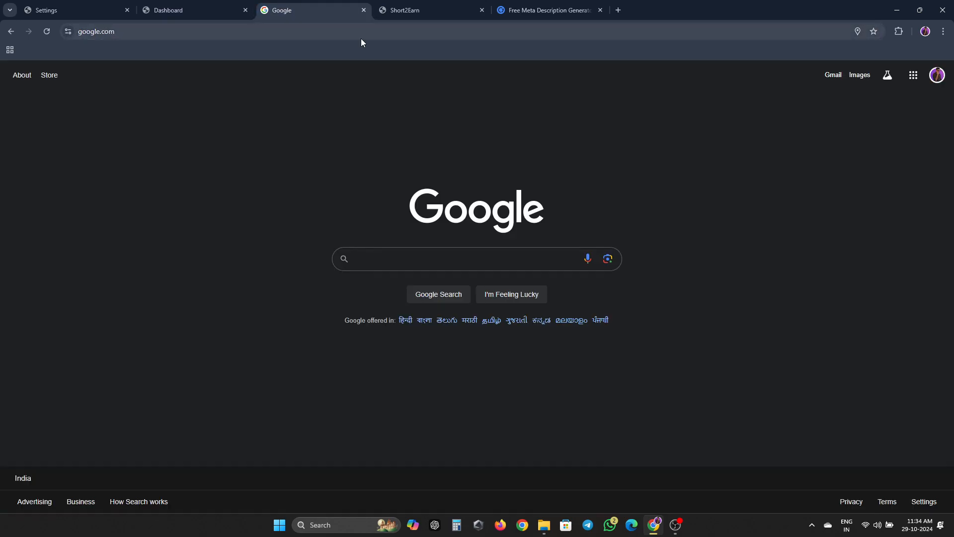
pyautogui.click(428, 11)
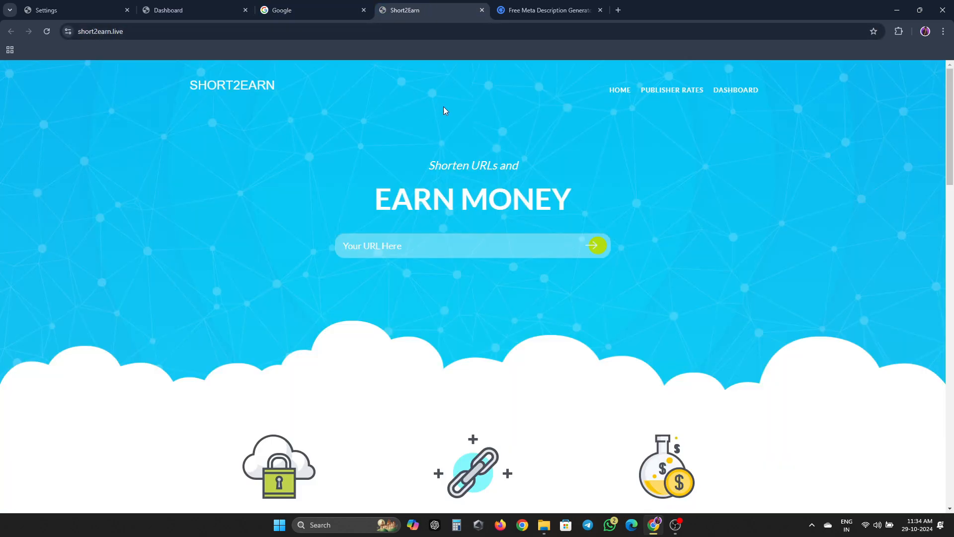
pyautogui.click(198, 15)
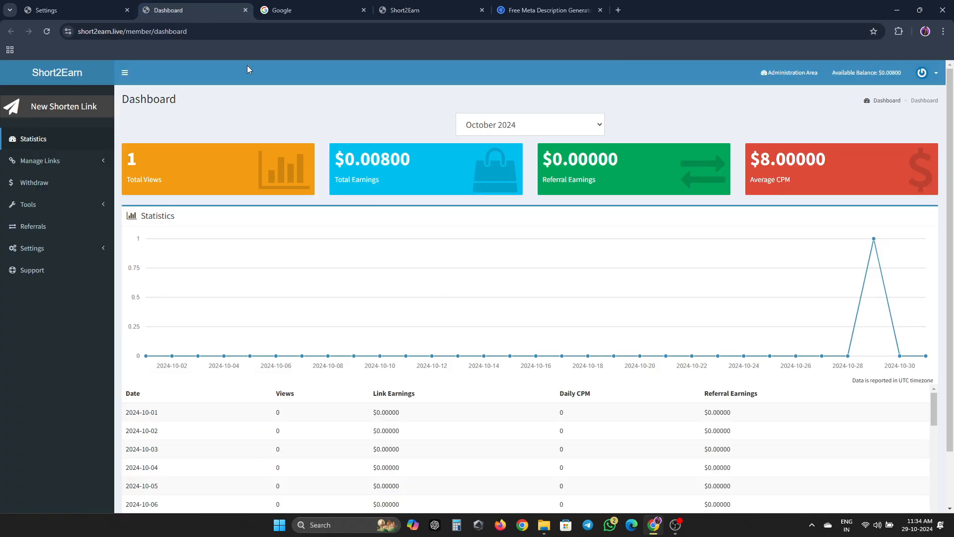
pyautogui.click(77, 7)
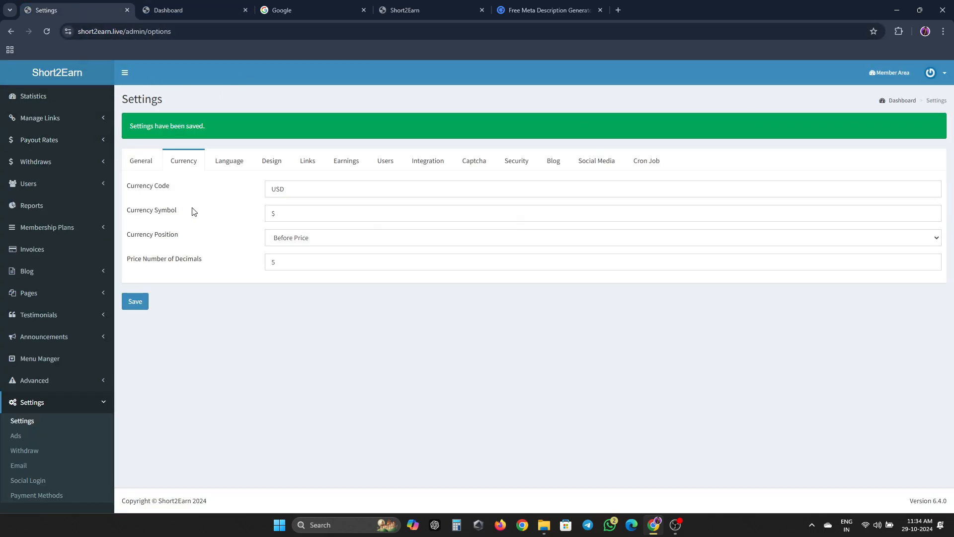
# - Save Price Number of Decimals as 3 and confirm the member dashboard shows $0.008 earnings
pyautogui.click(288, 259)
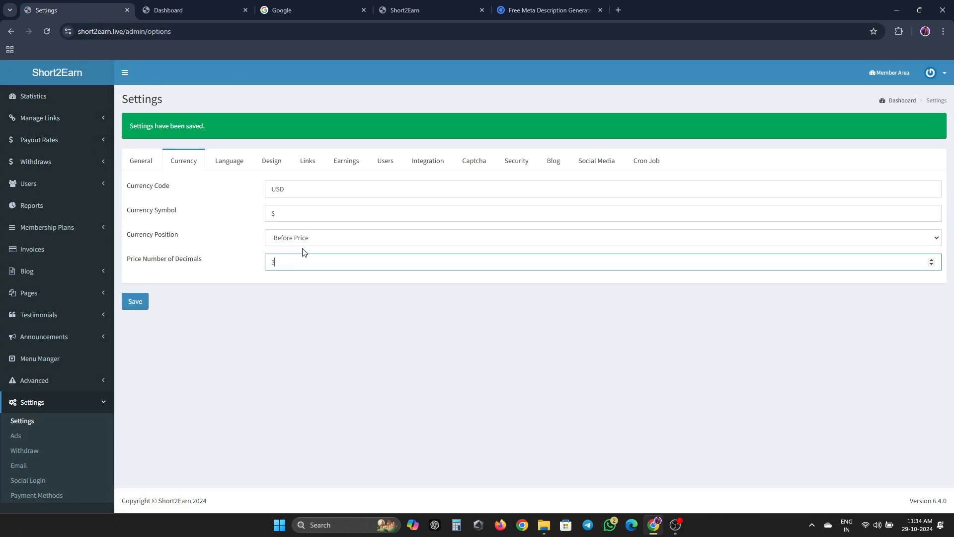
pyautogui.press('Return')
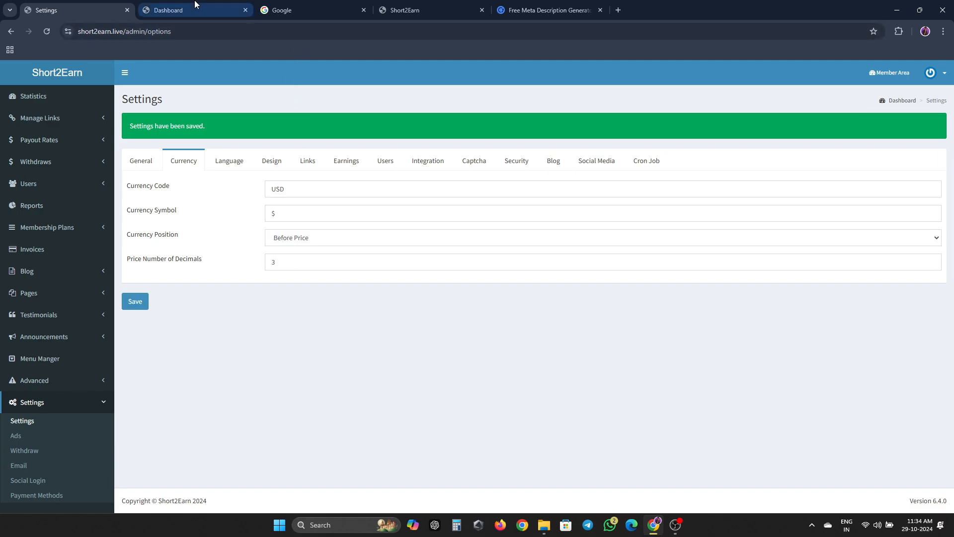
pyautogui.click(204, 11)
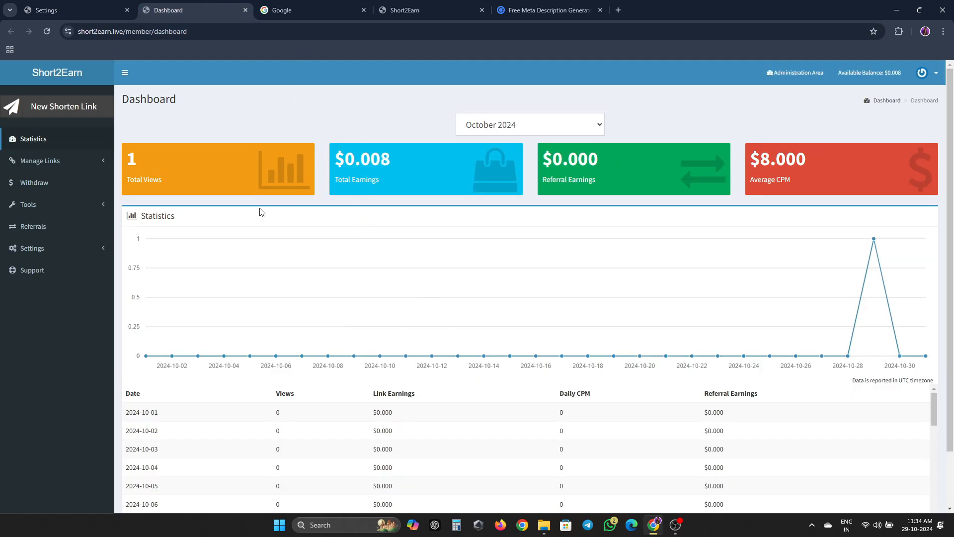
# - Close the Google and meta description generator tabs
pyautogui.click(298, 10)
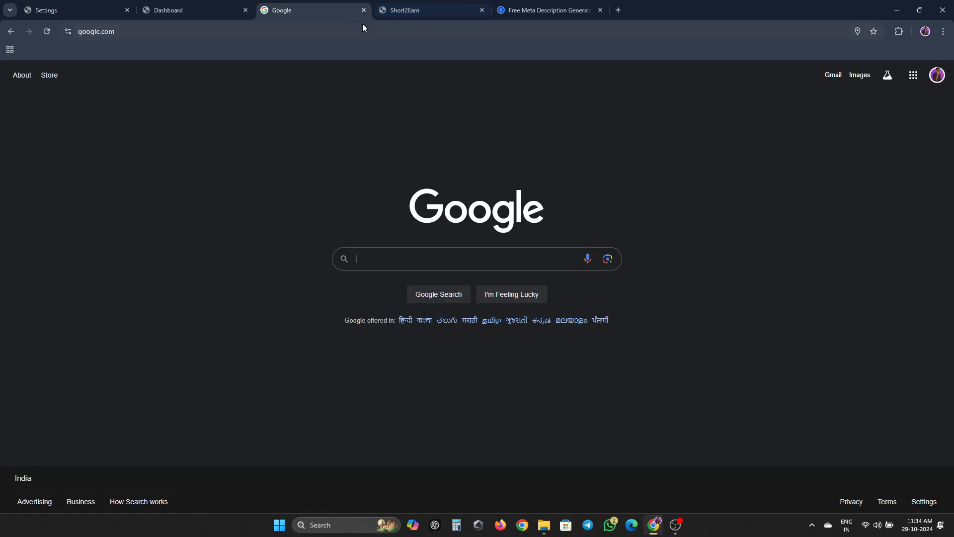
pyautogui.click(362, 11)
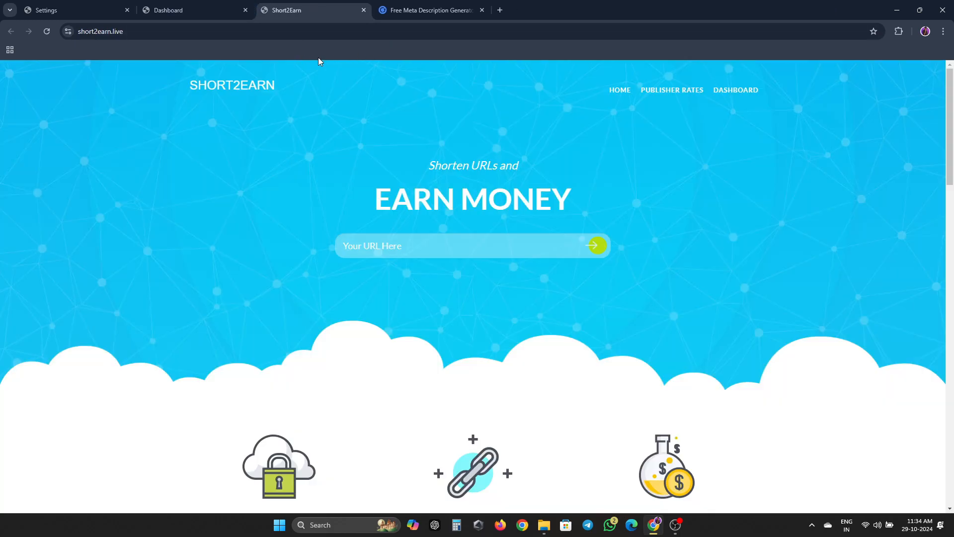
pyautogui.click(416, 11)
pyautogui.click(481, 10)
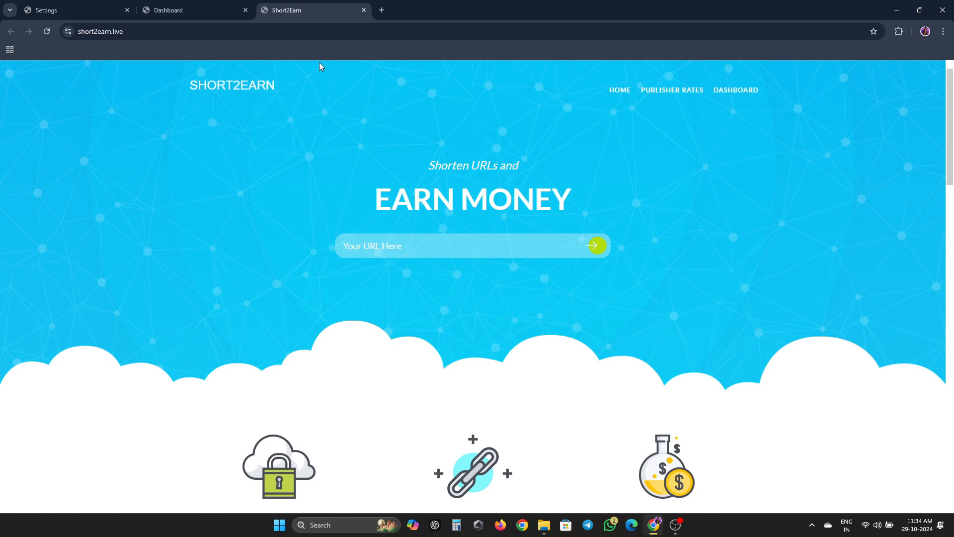
pyautogui.click(205, 10)
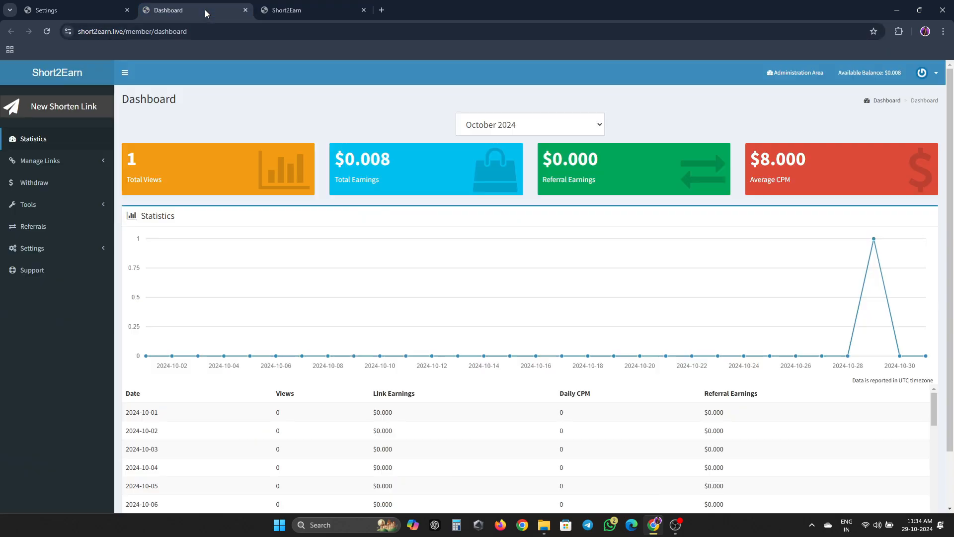
pyautogui.click(326, 4)
# - Close the settings and member dashboard tabs, then Chrome and File Explorer
pyautogui.click(10, 10)
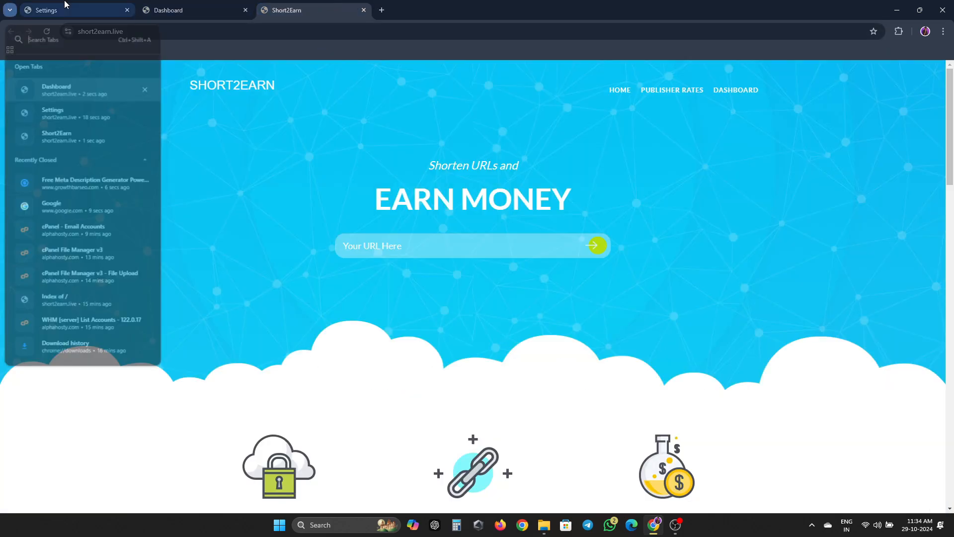
pyautogui.click(65, 6)
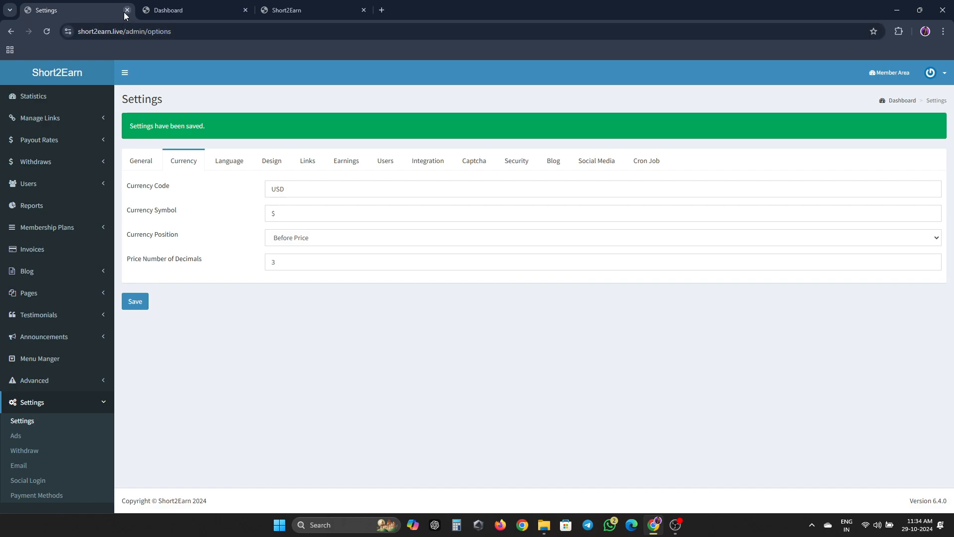
pyautogui.click(126, 10)
pyautogui.click(126, 10)
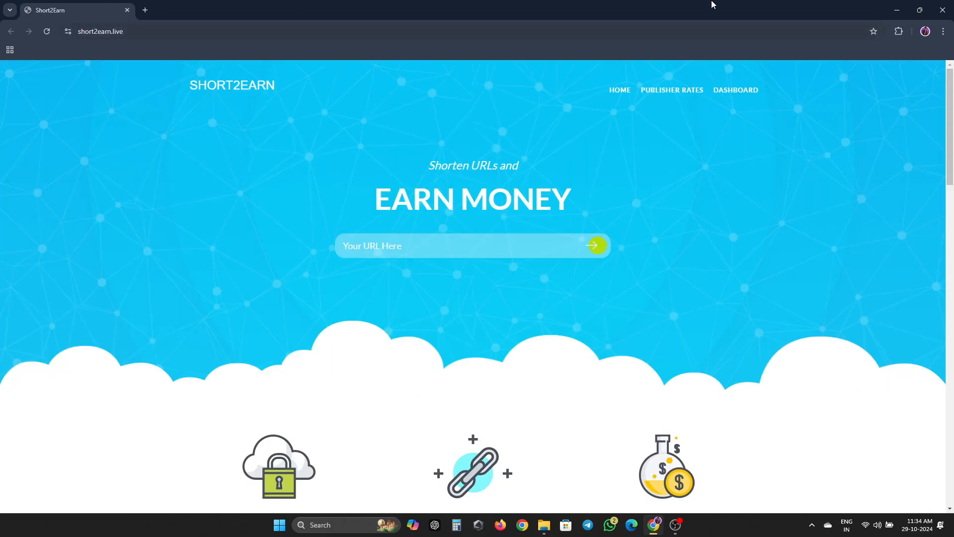
pyautogui.click(941, 10)
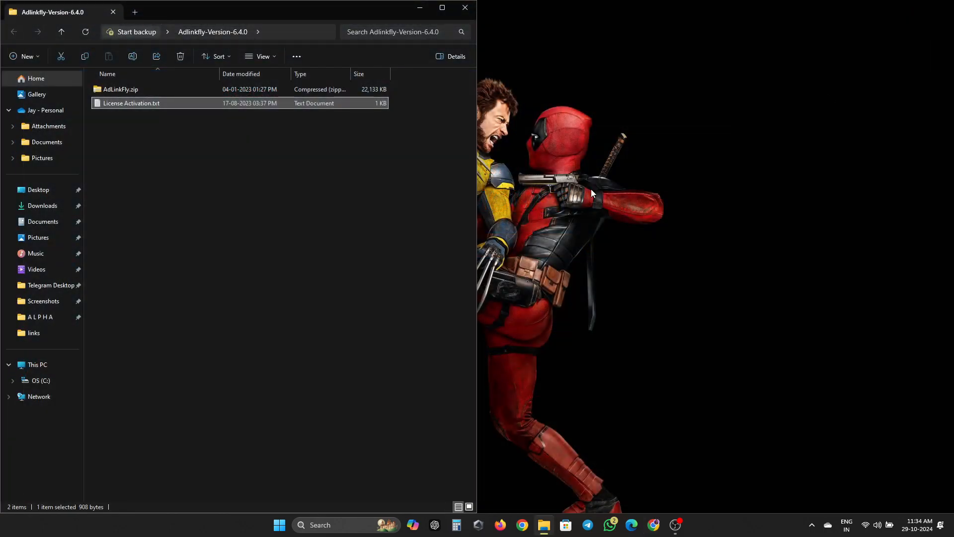
pyautogui.click(465, 8)
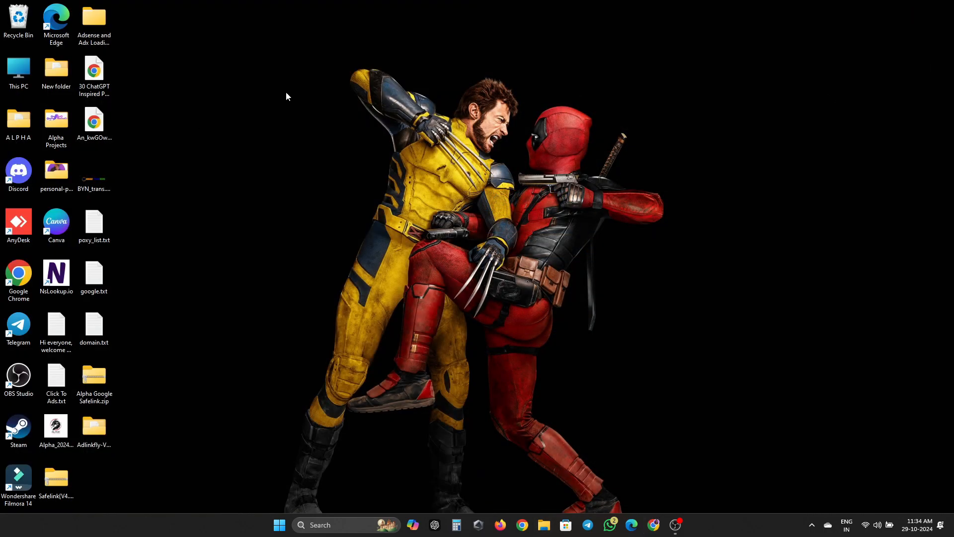